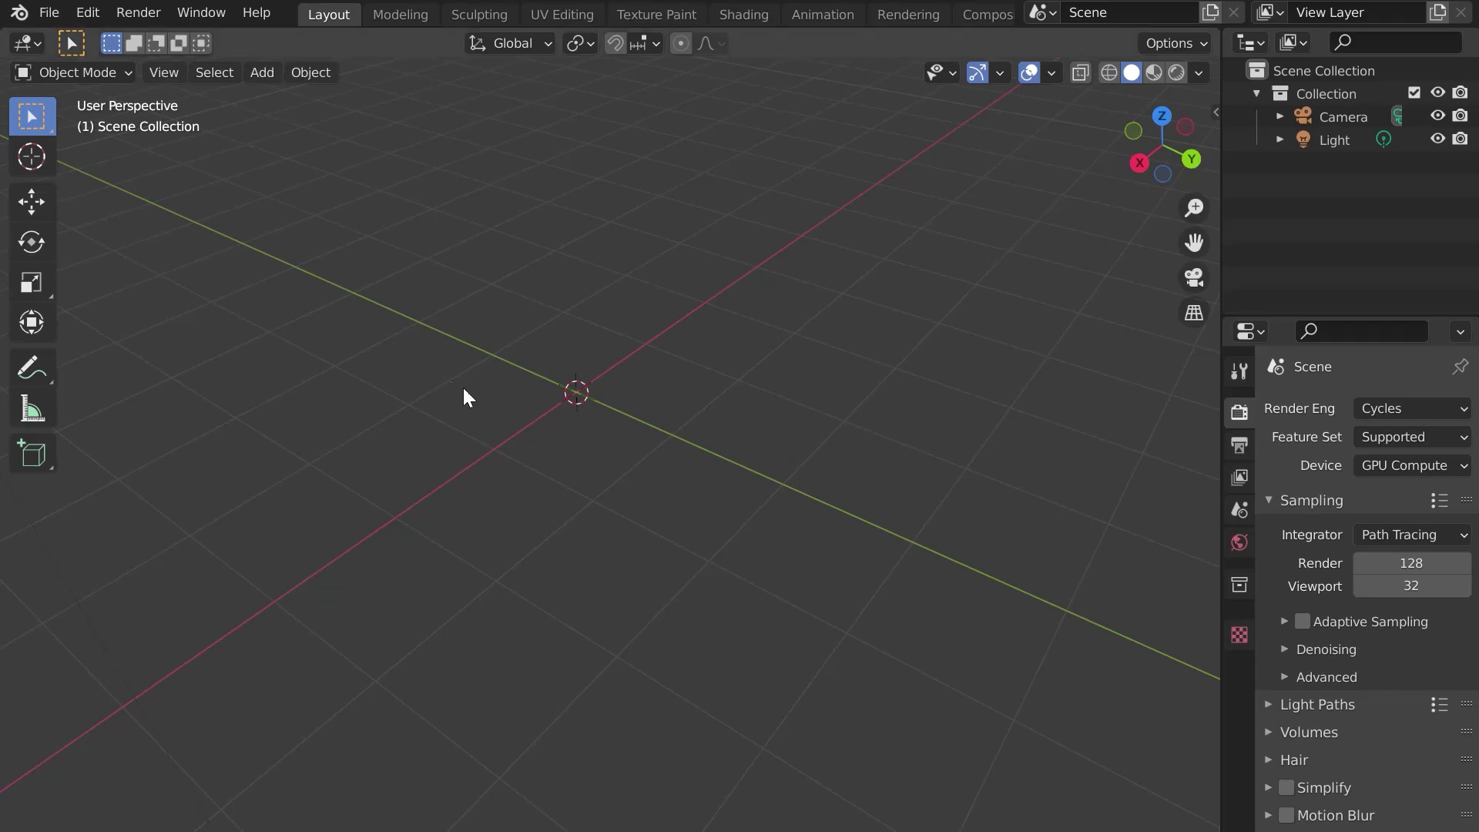
# Find the Grassblade add-on in the preferences, enable it and save the preferences.
pyautogui.click(84, 23)
pyautogui.click(158, 340)
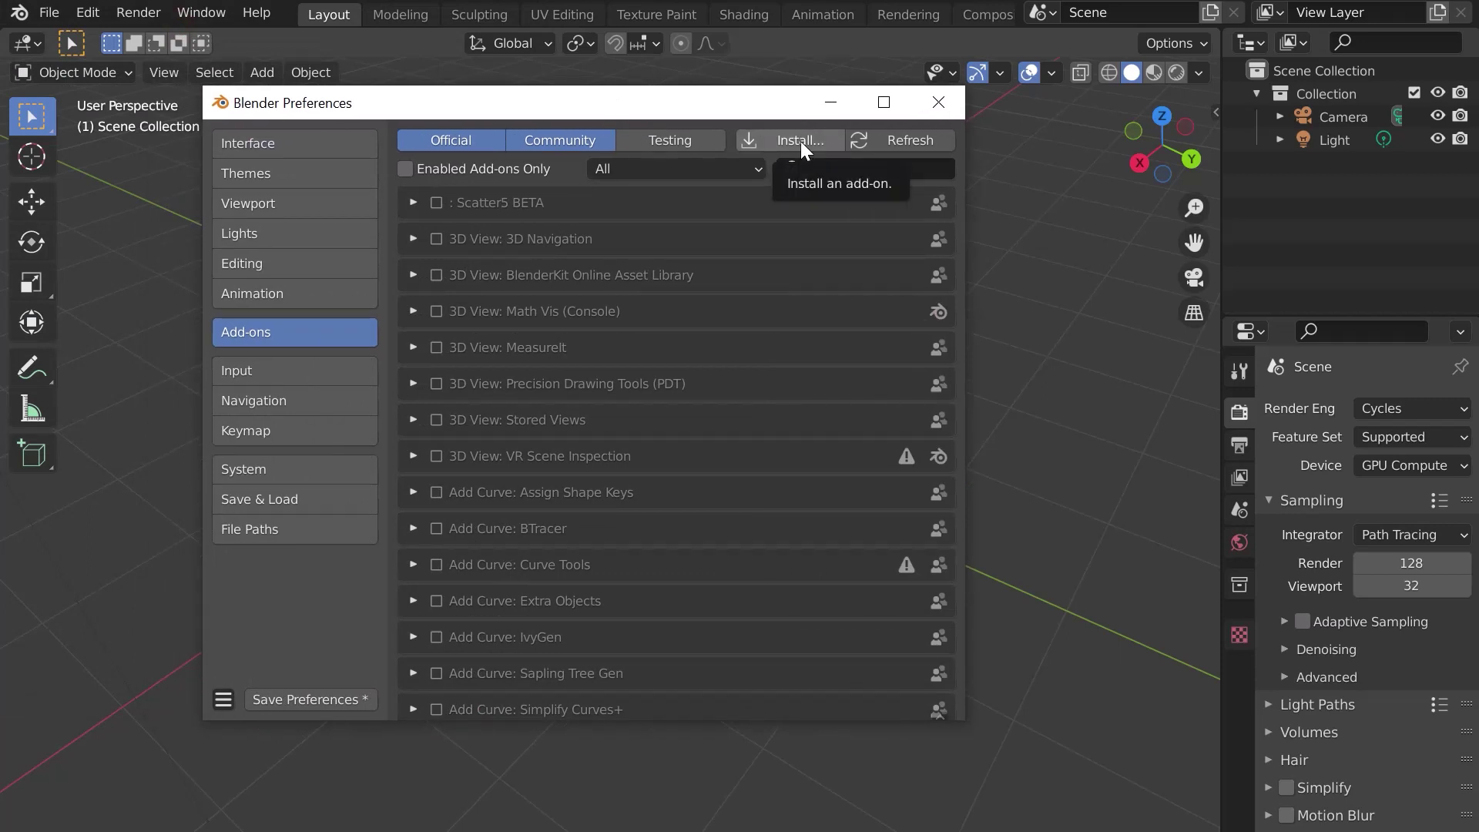
pyautogui.click(824, 168)
pyautogui.write('grass')
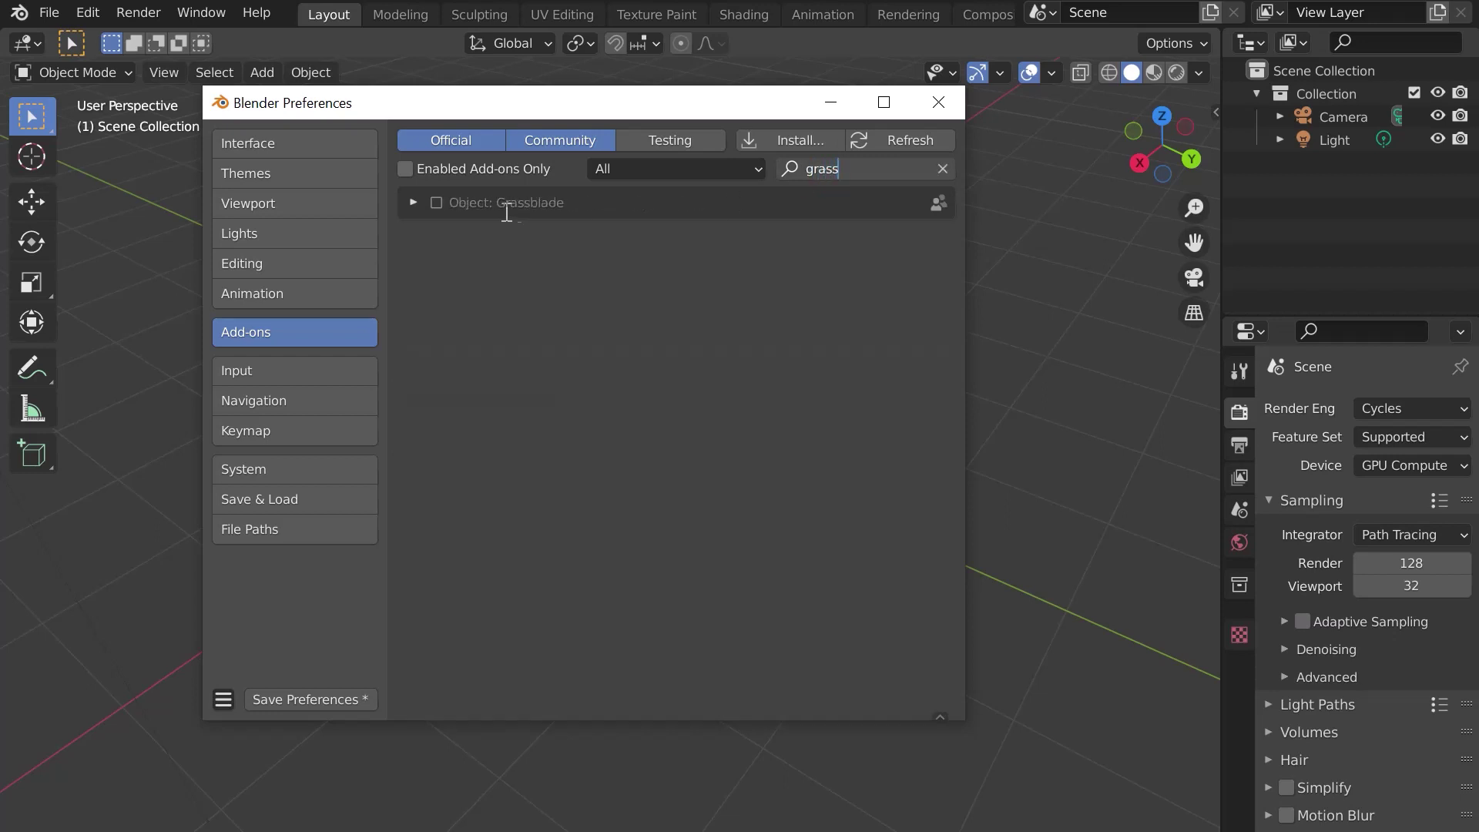
pyautogui.click(441, 203)
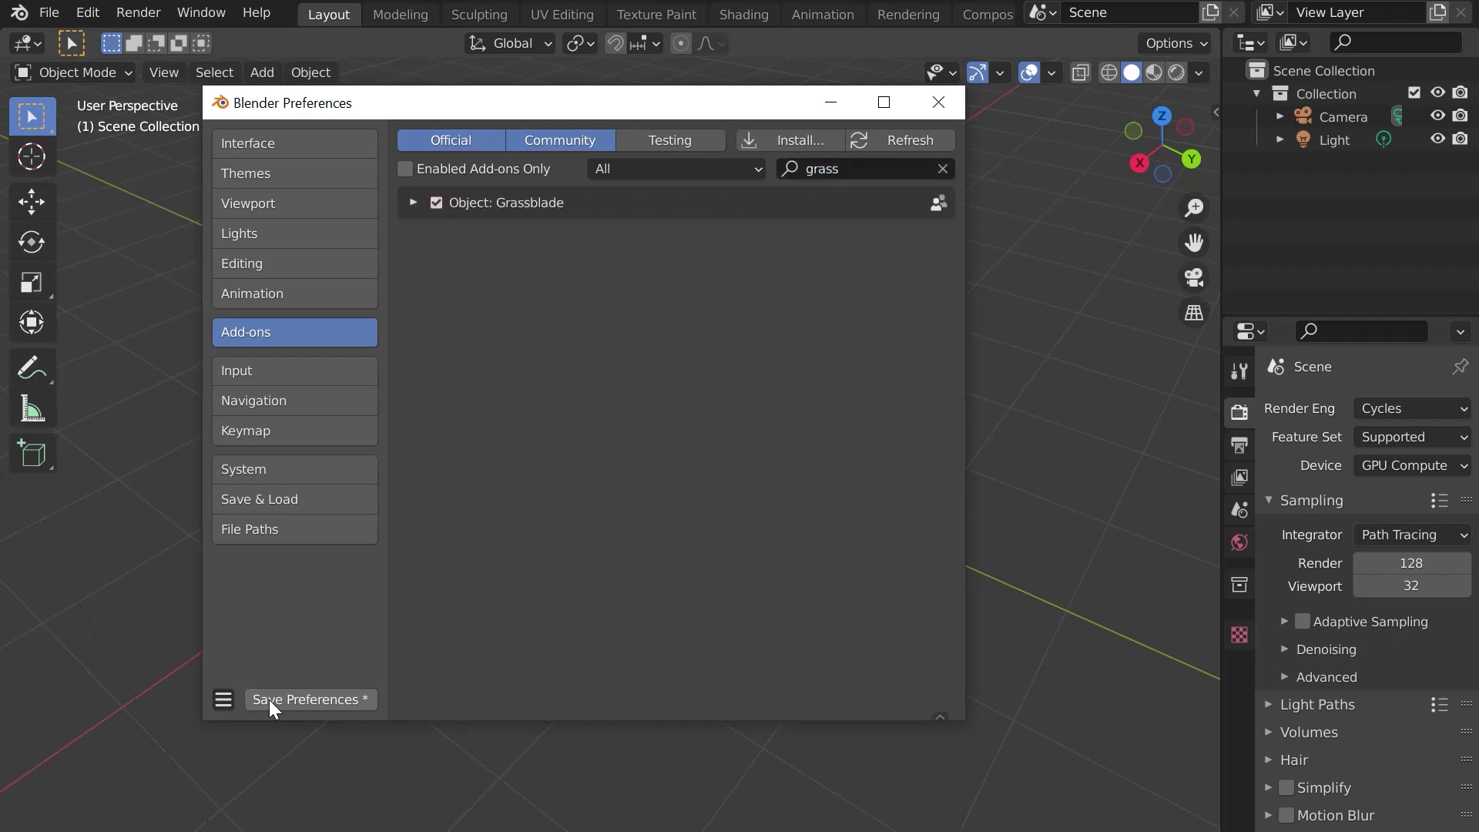
pyautogui.click(318, 692)
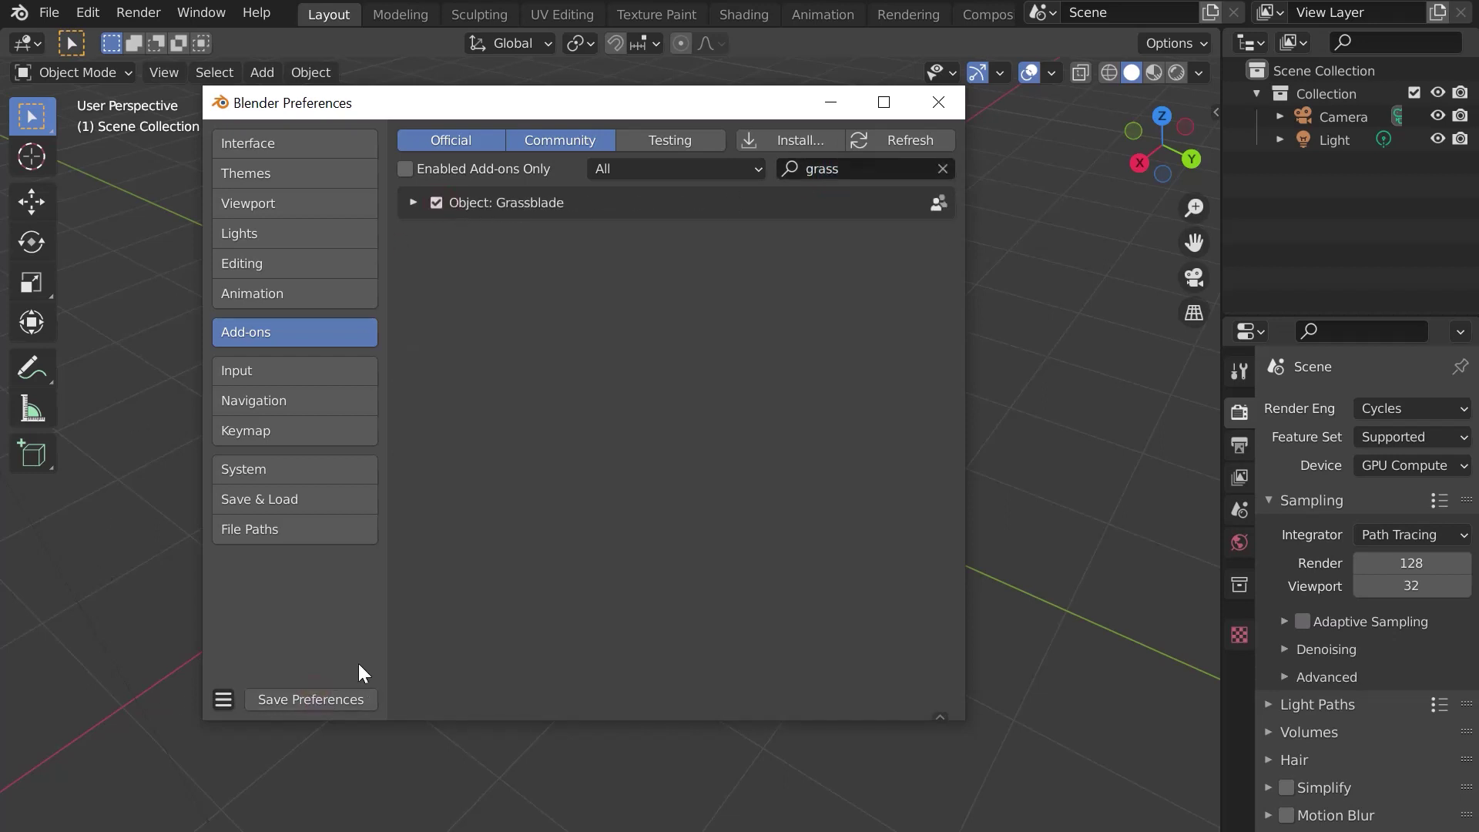
pyautogui.click(941, 109)
# Show the Grassblade sidebar and add a mesh plane at the world origin.
pyautogui.press('n')
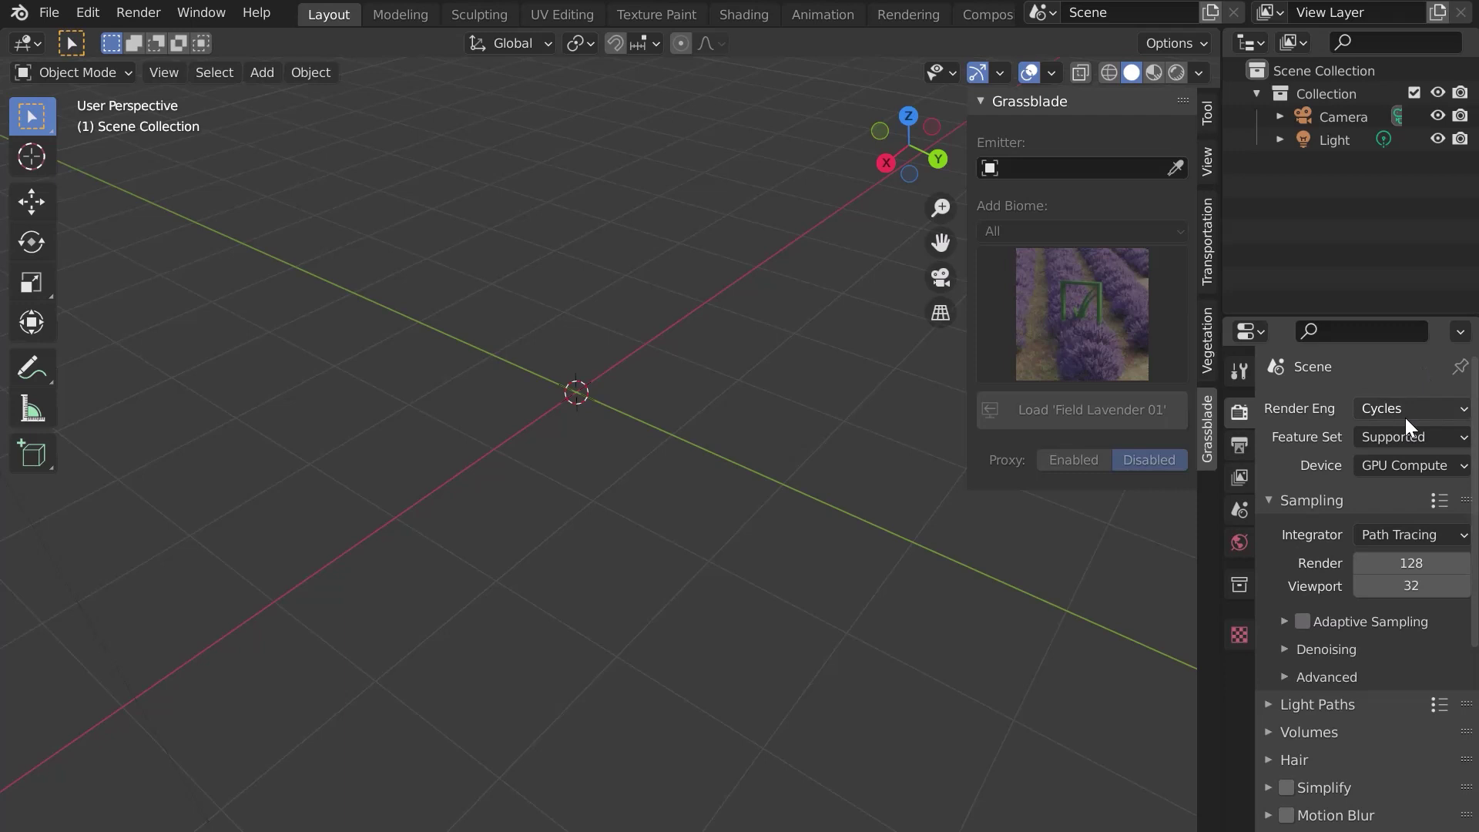
pyautogui.hotkey('shift', 'a')
pyautogui.moveTo(574, 402)
pyautogui.click(722, 402)
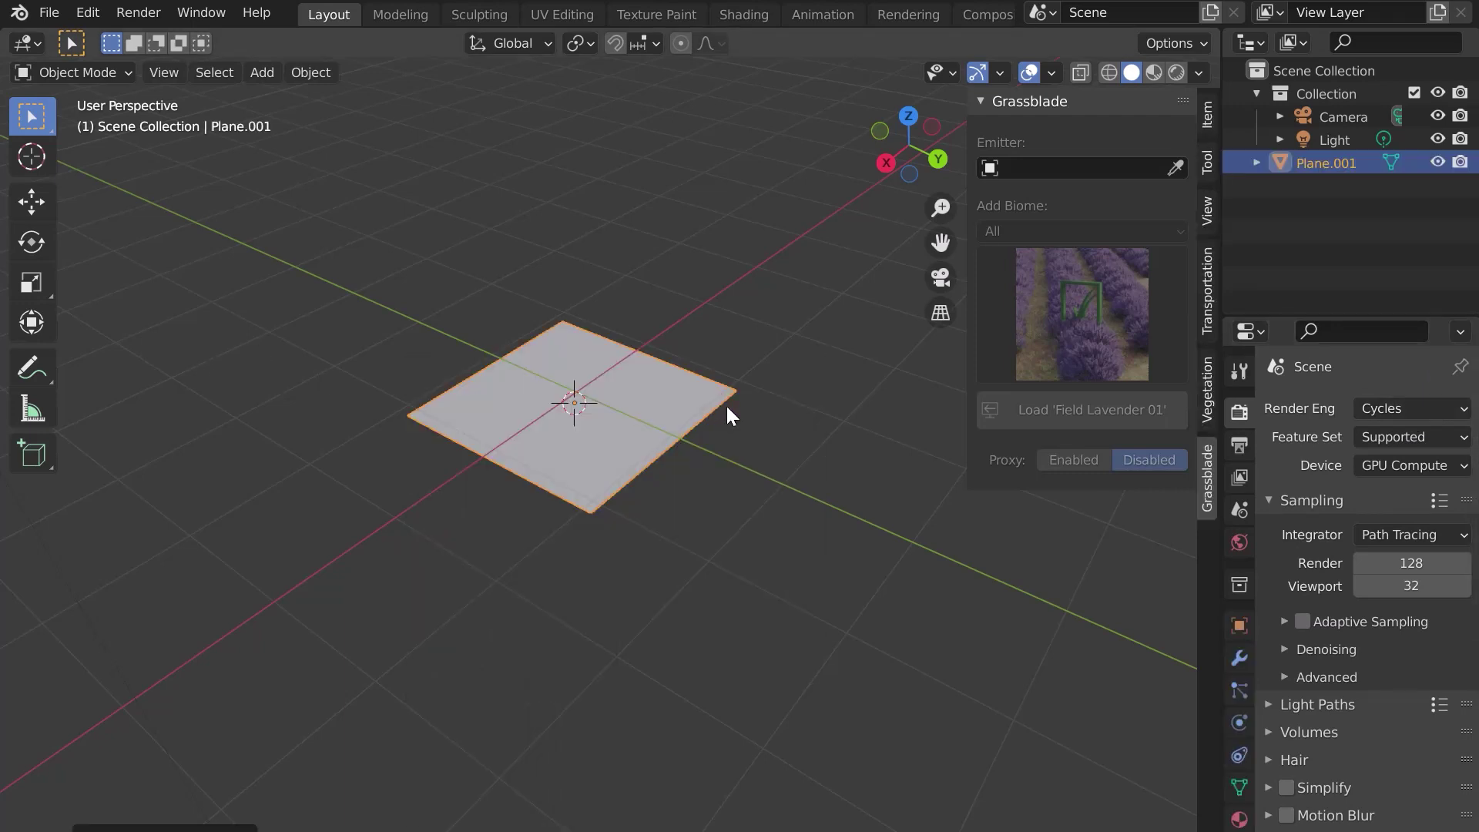
# Scale the plane by 3 and apply its scale.
pyautogui.press('s')
pyautogui.press('3')
pyautogui.press('Return')
pyautogui.hotkey('ctrl', 'a')
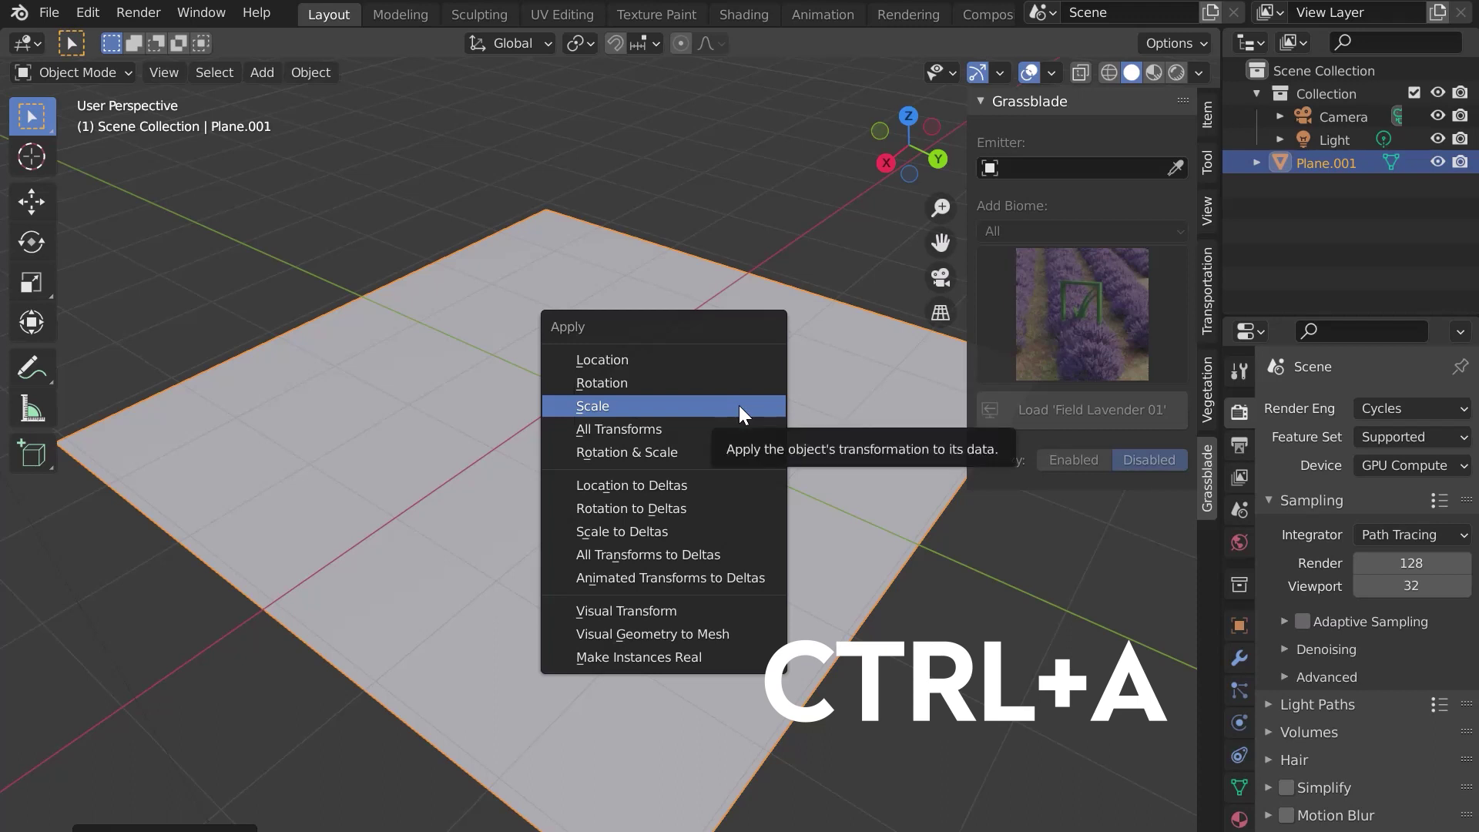
pyautogui.click(745, 407)
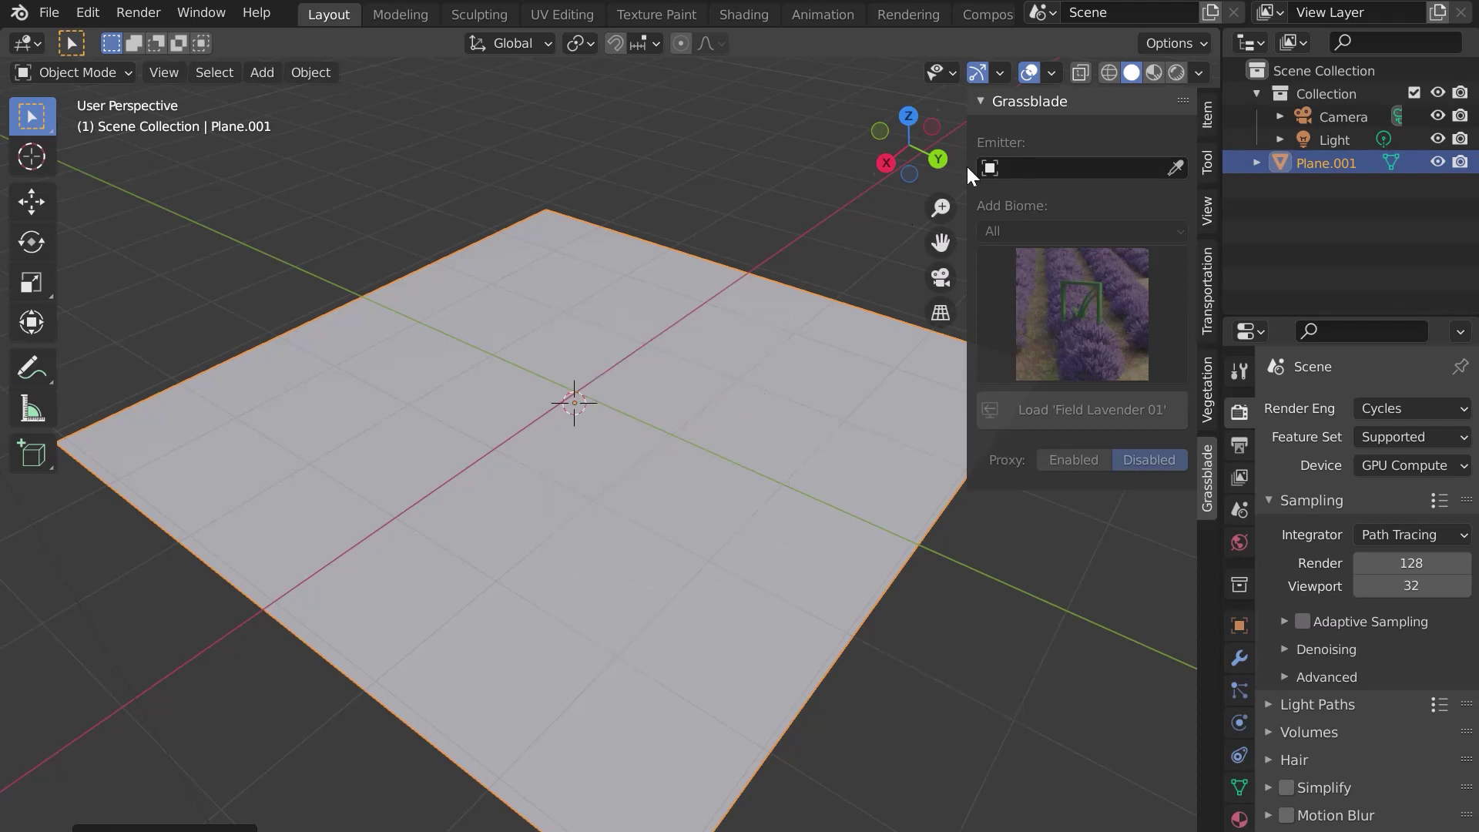
# Set the plane as the Grassblade emitter and load the Flower Pattern 09 biome onto it.
pyautogui.click(1175, 168)
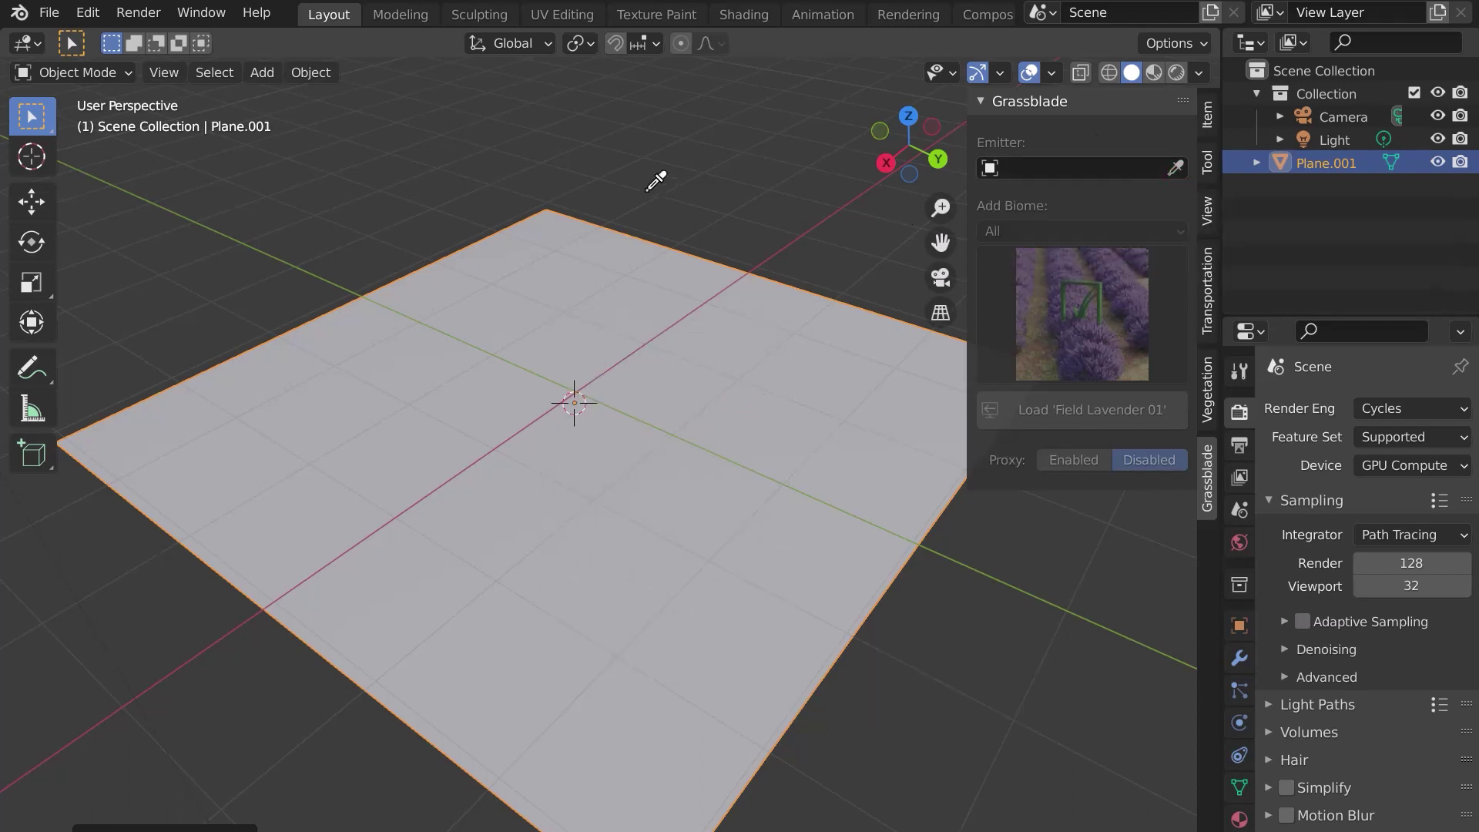
pyautogui.click(577, 268)
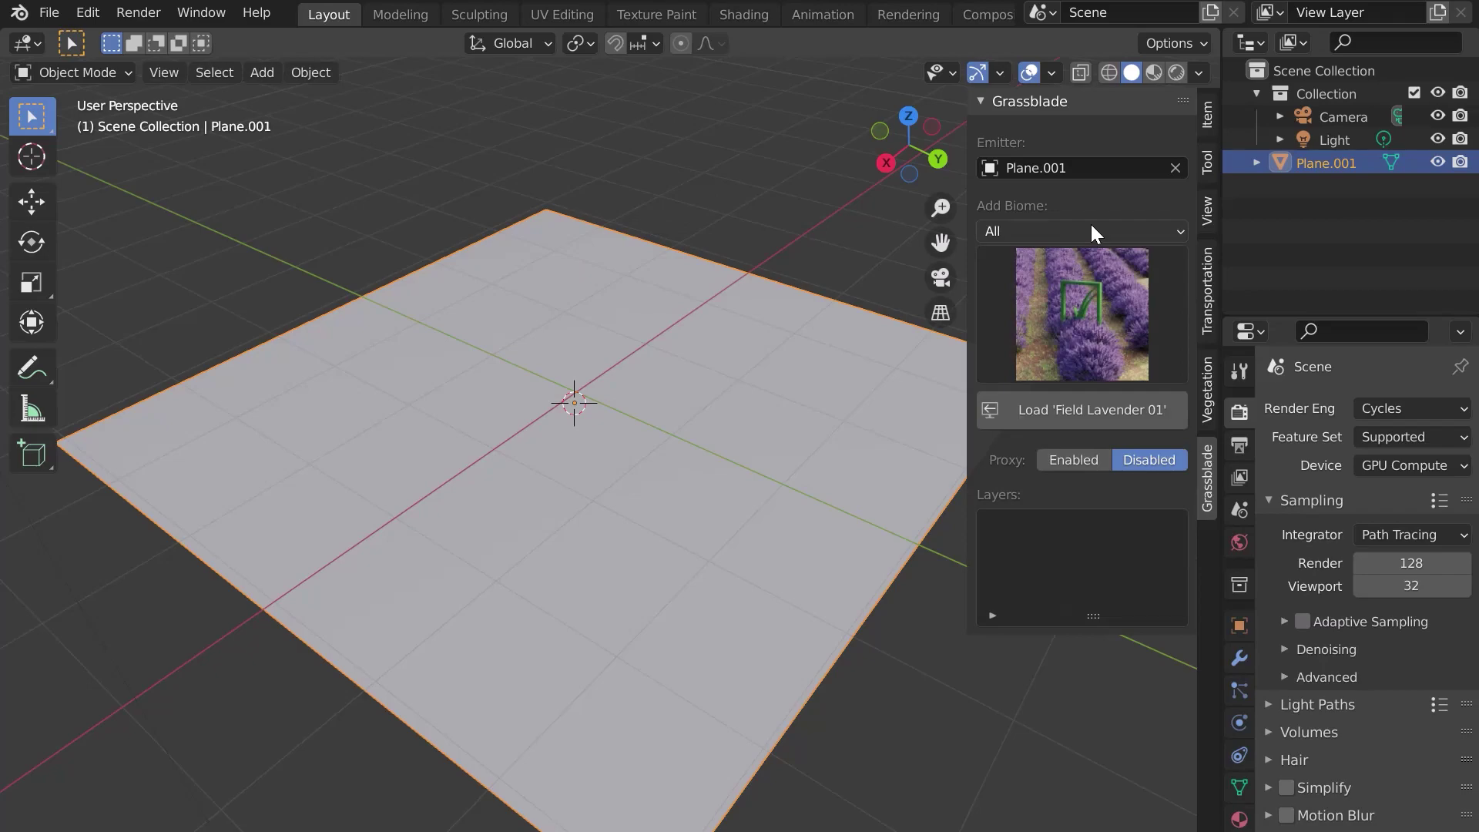
pyautogui.click(1090, 300)
pyautogui.scroll(-5, 659, 735)
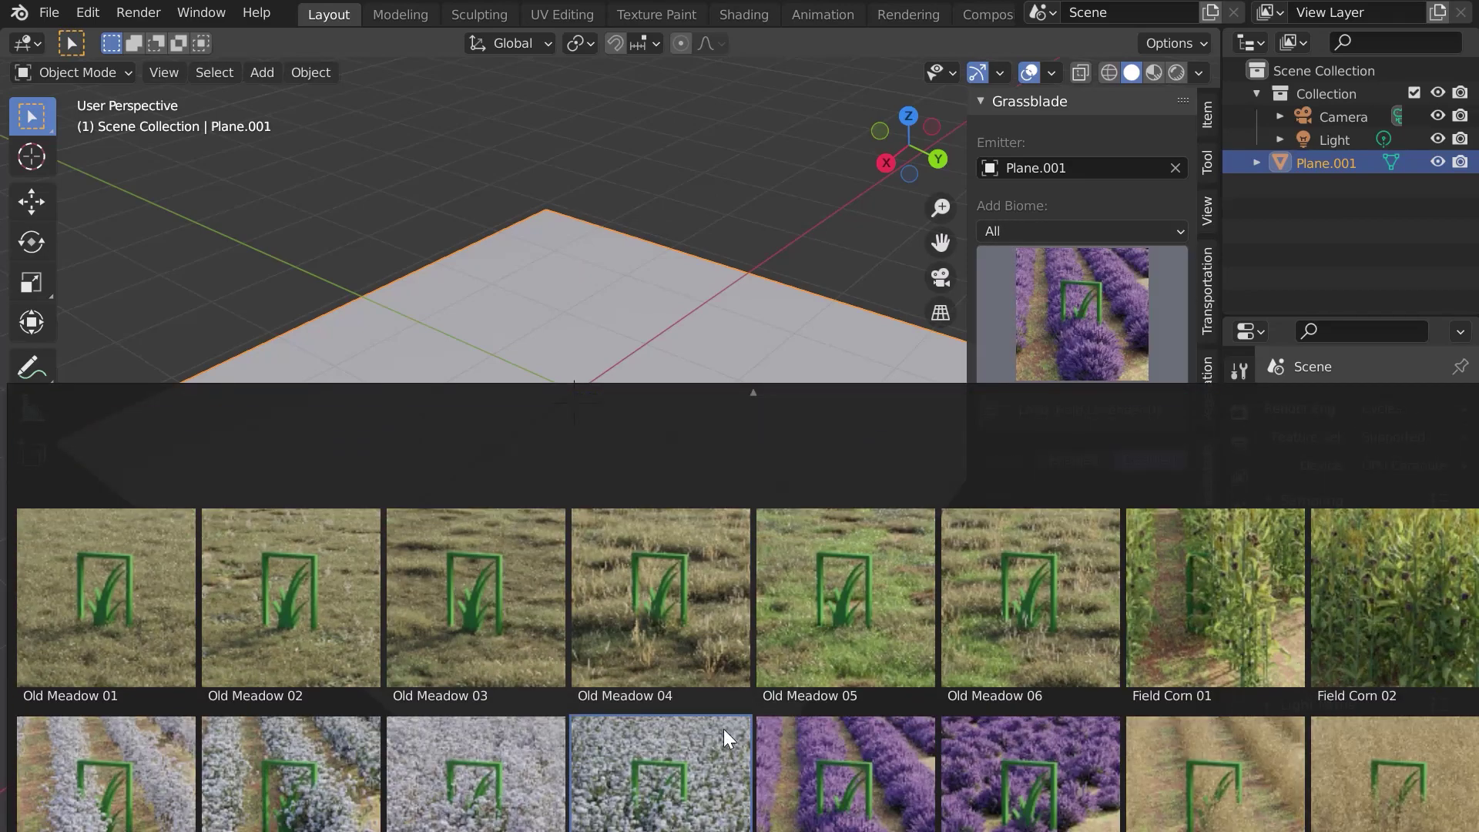
pyautogui.scroll(3, 695, 636)
pyautogui.click(695, 636)
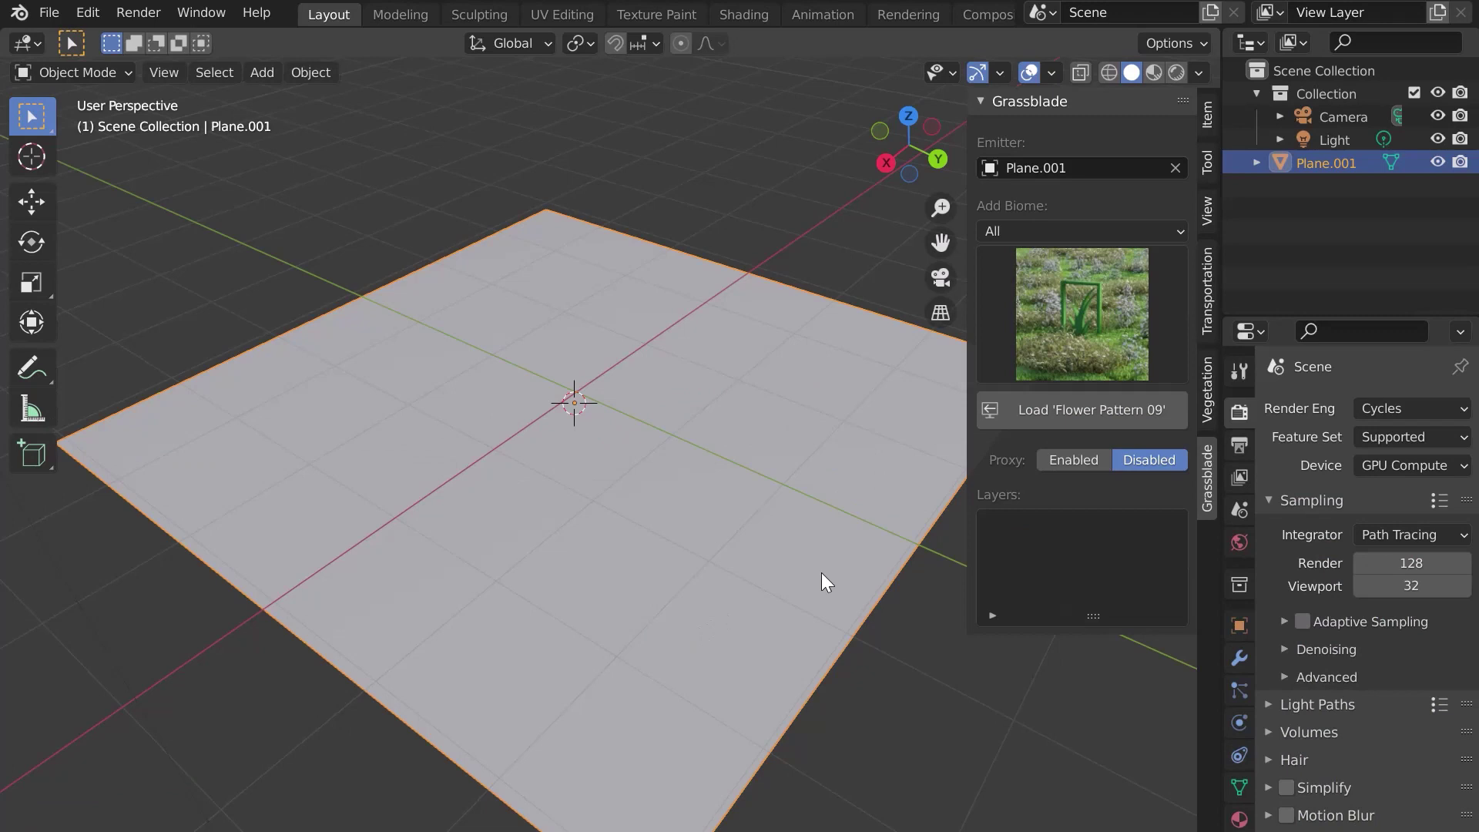
pyautogui.click(1056, 408)
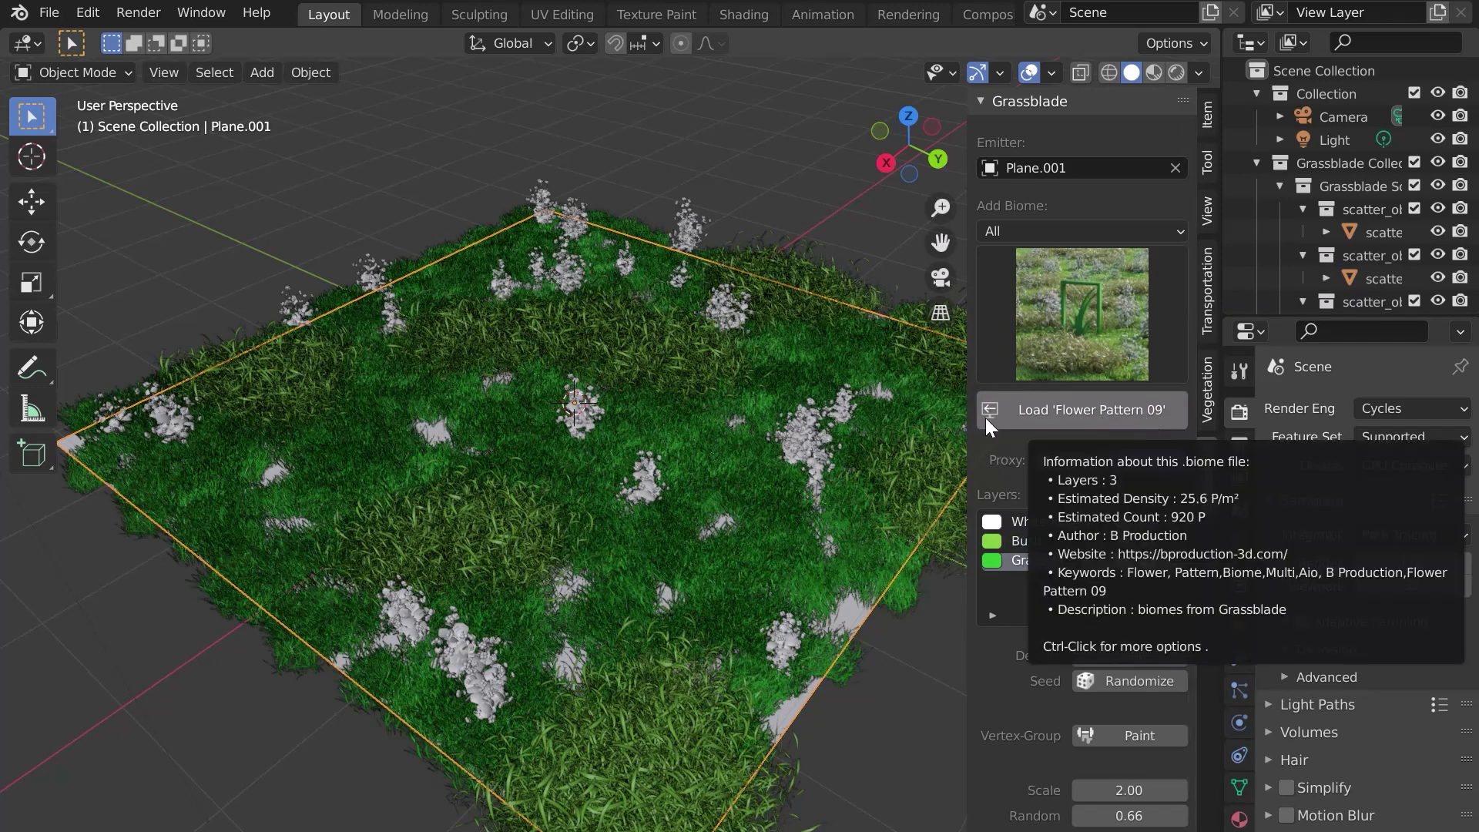
# Set the solid viewport shading colour to Object after comparing it with Material.
pyautogui.click(1198, 72)
pyautogui.click(1176, 370)
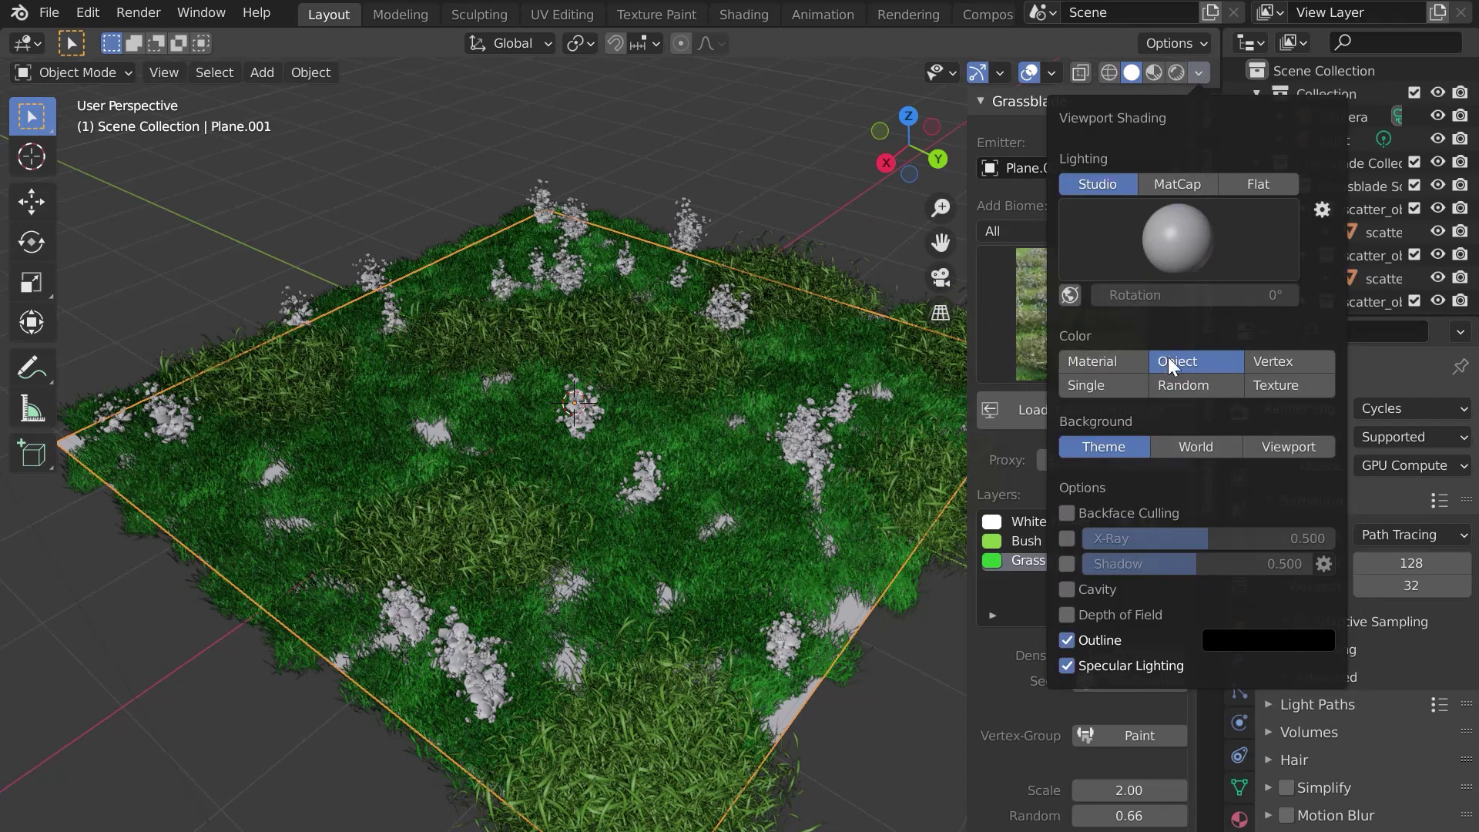
pyautogui.click(1198, 72)
pyautogui.click(1084, 362)
pyautogui.click(1208, 362)
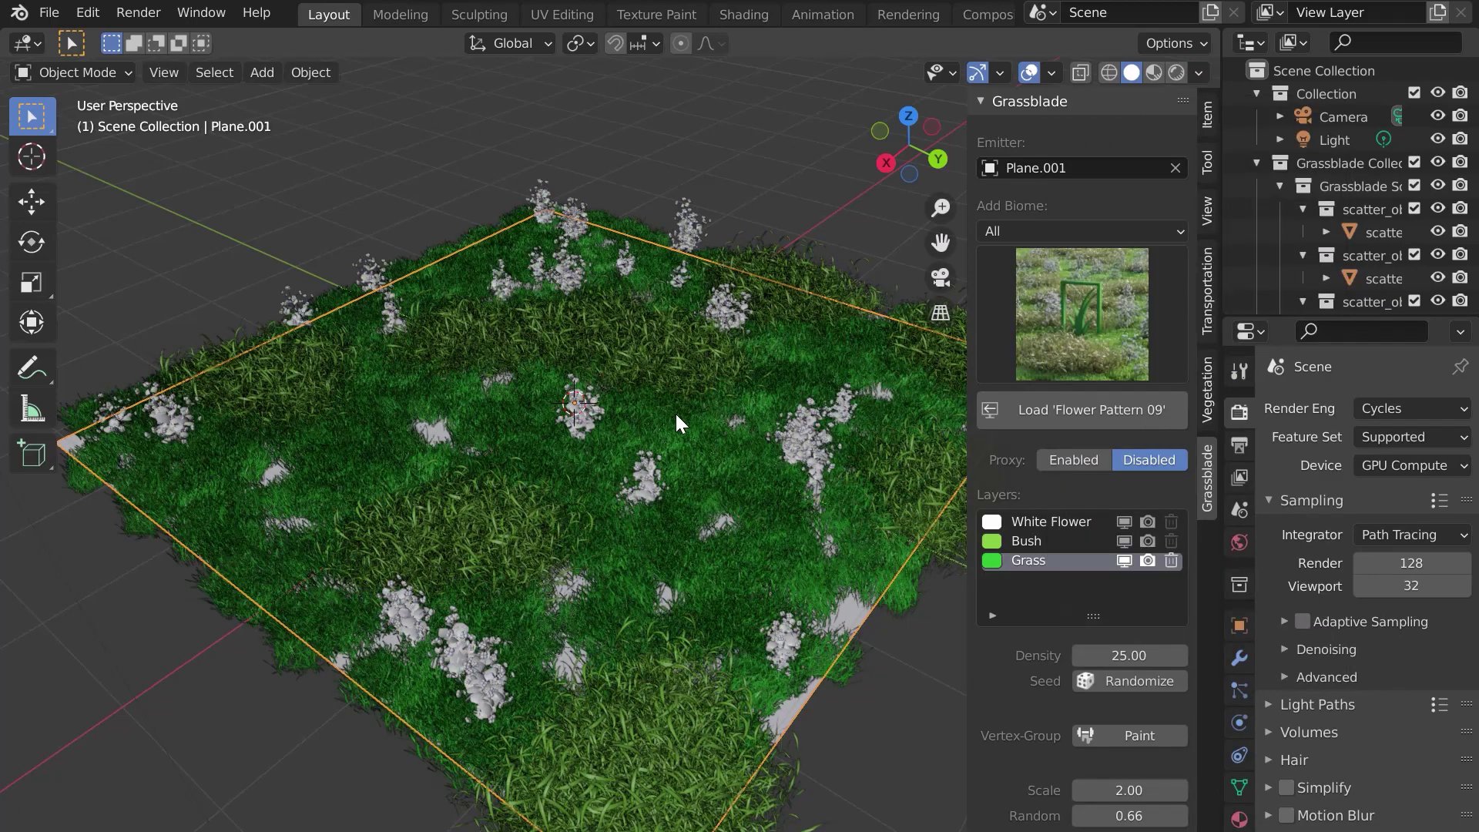
pyautogui.moveTo(630, 404); pyautogui.dragTo(586, 454, button='middle')
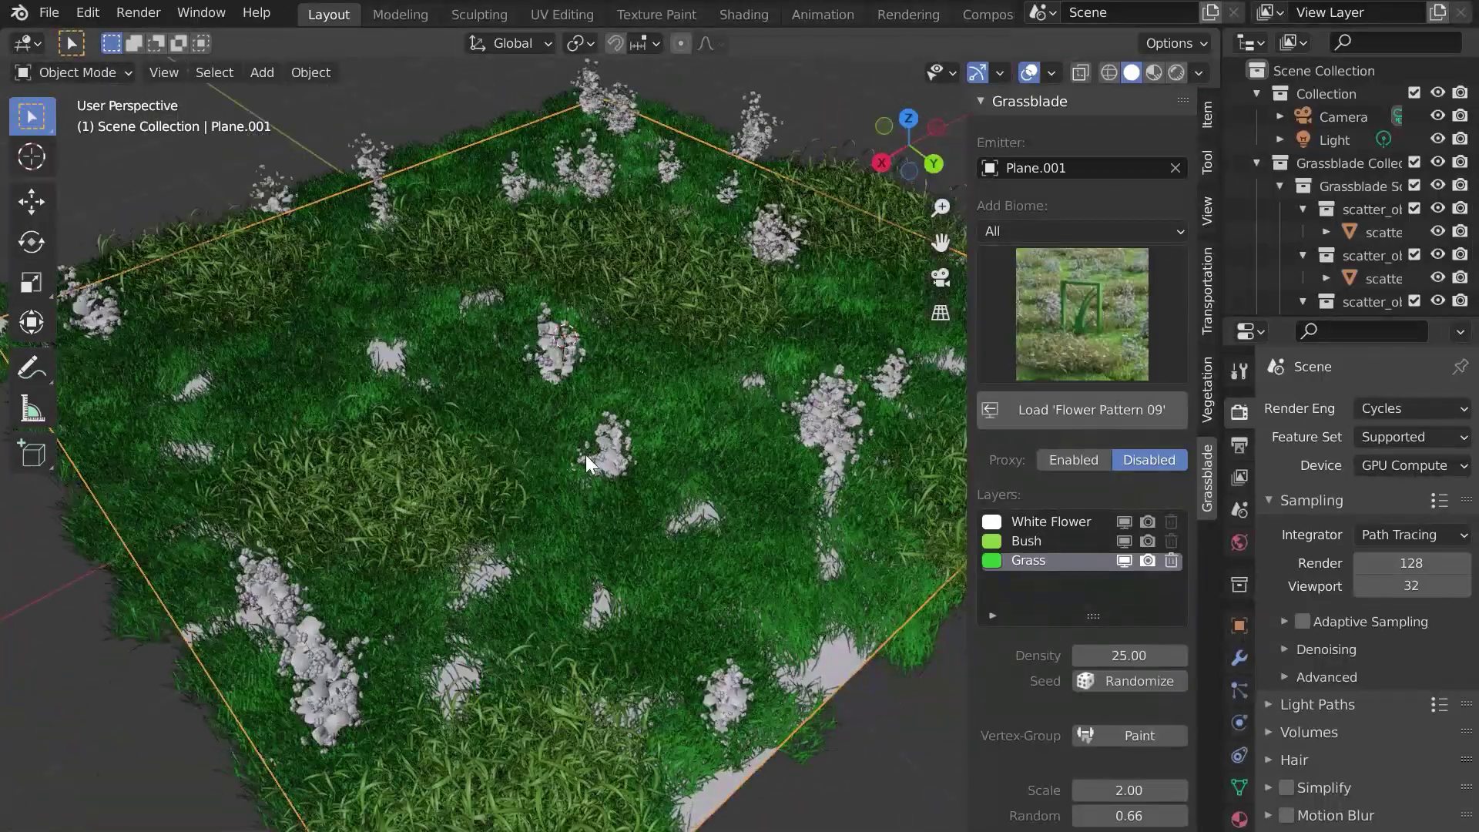
# Compare the scattered plants with the Grassblade proxy enabled and disabled, leaving the proxy disabled.
pyautogui.click(1070, 459)
pyautogui.scroll(-3, 660, 427)
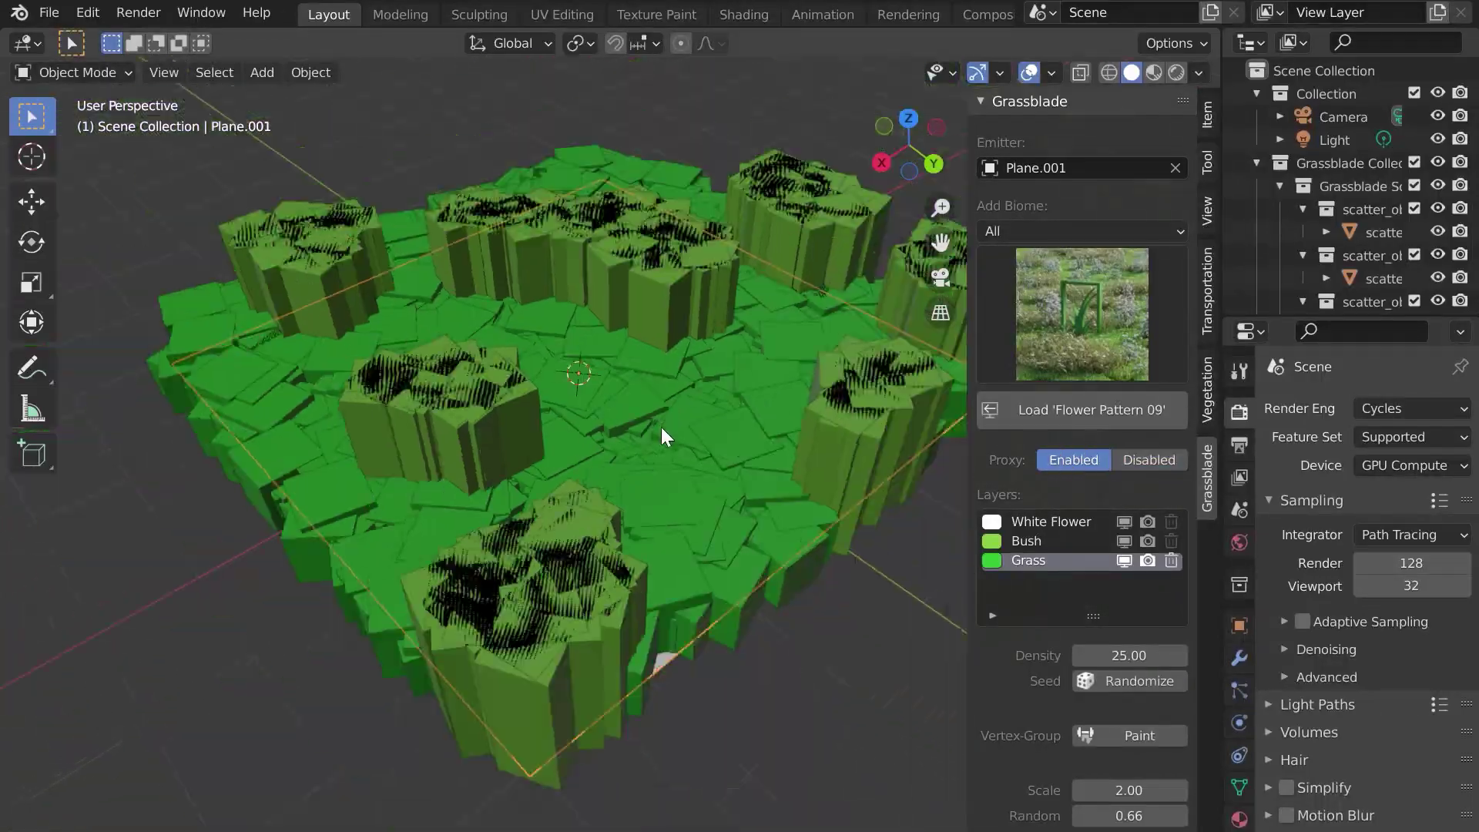
pyautogui.click(1152, 466)
pyautogui.click(1051, 462)
pyautogui.click(1156, 459)
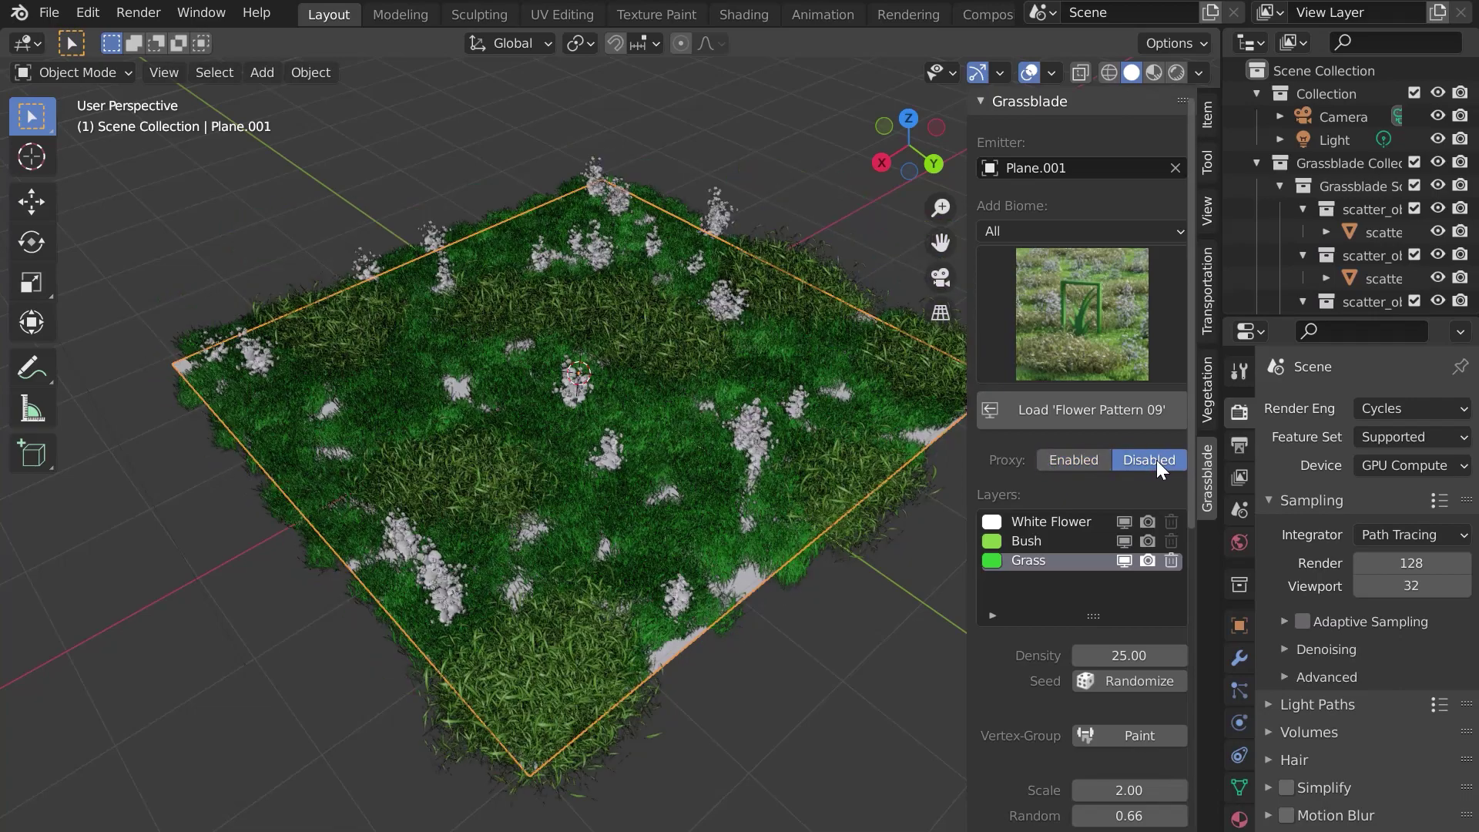
pyautogui.click(1075, 460)
pyautogui.moveTo(550, 539); pyautogui.dragTo(700, 511, button='middle')
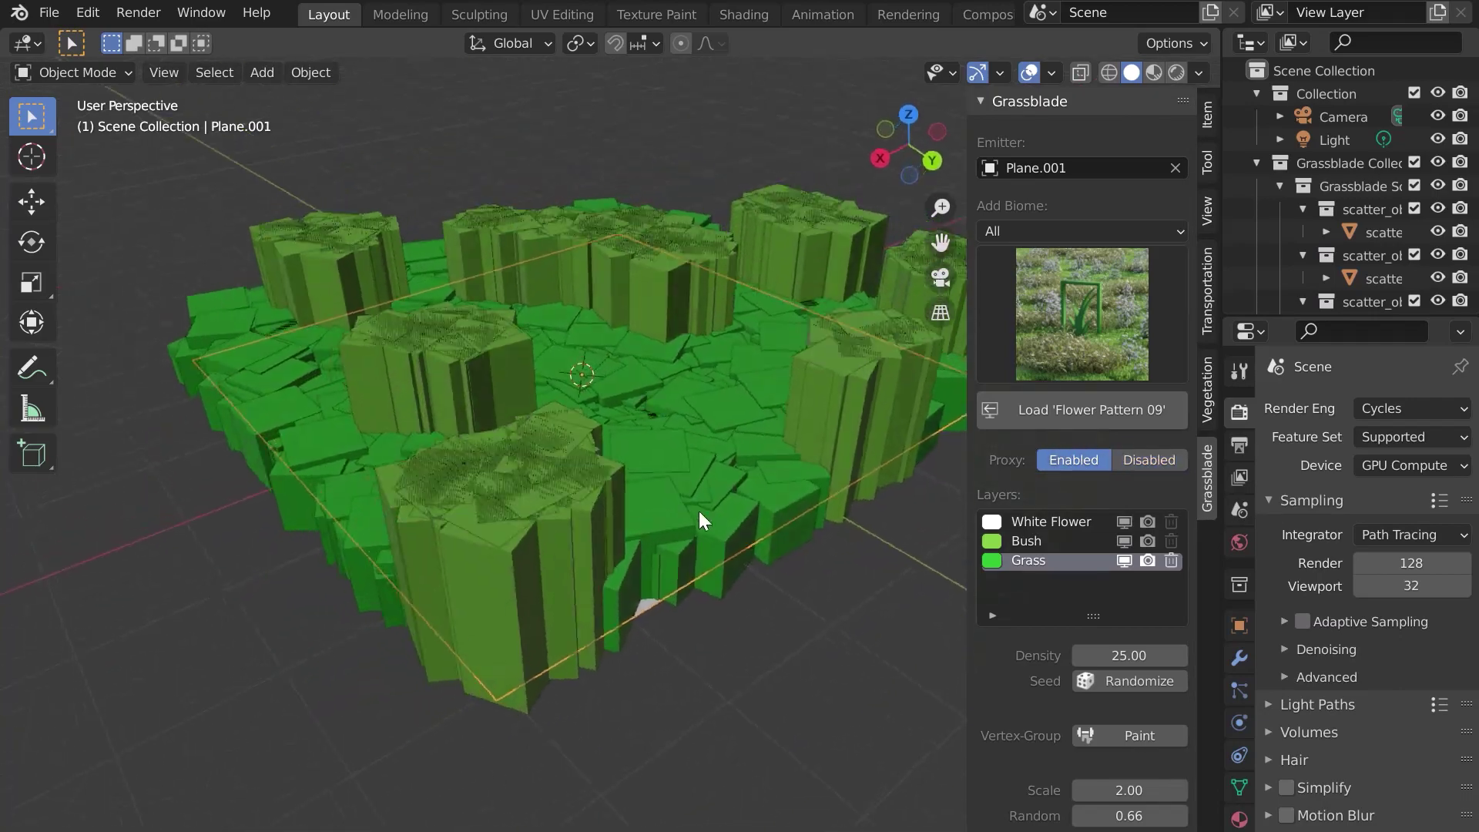
pyautogui.click(1148, 461)
# Select the White Flower layer and review its density, scale, rotation, alignment and texture settings.
pyautogui.click(1056, 524)
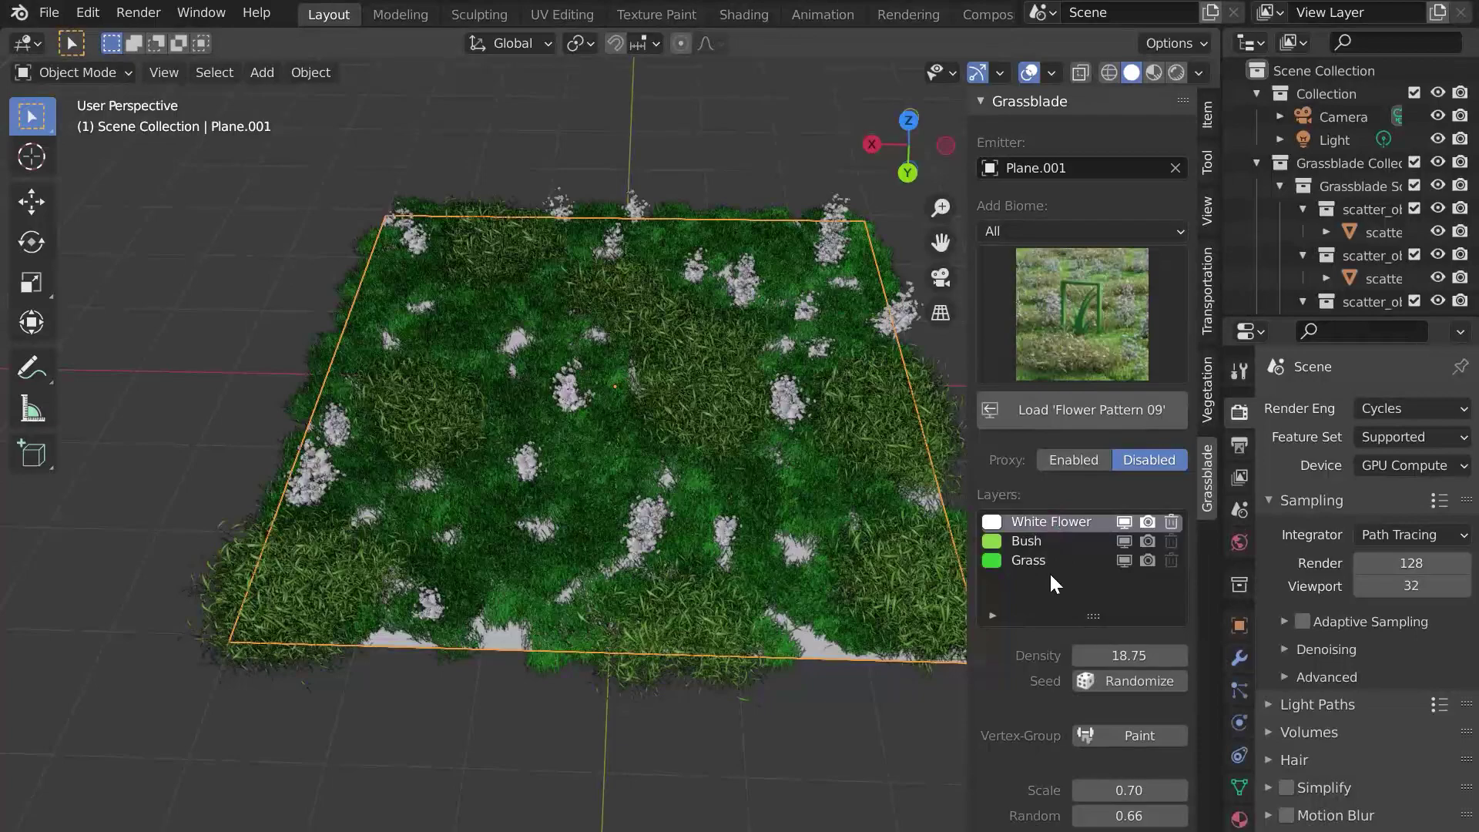
pyautogui.scroll(-10, 1049, 578)
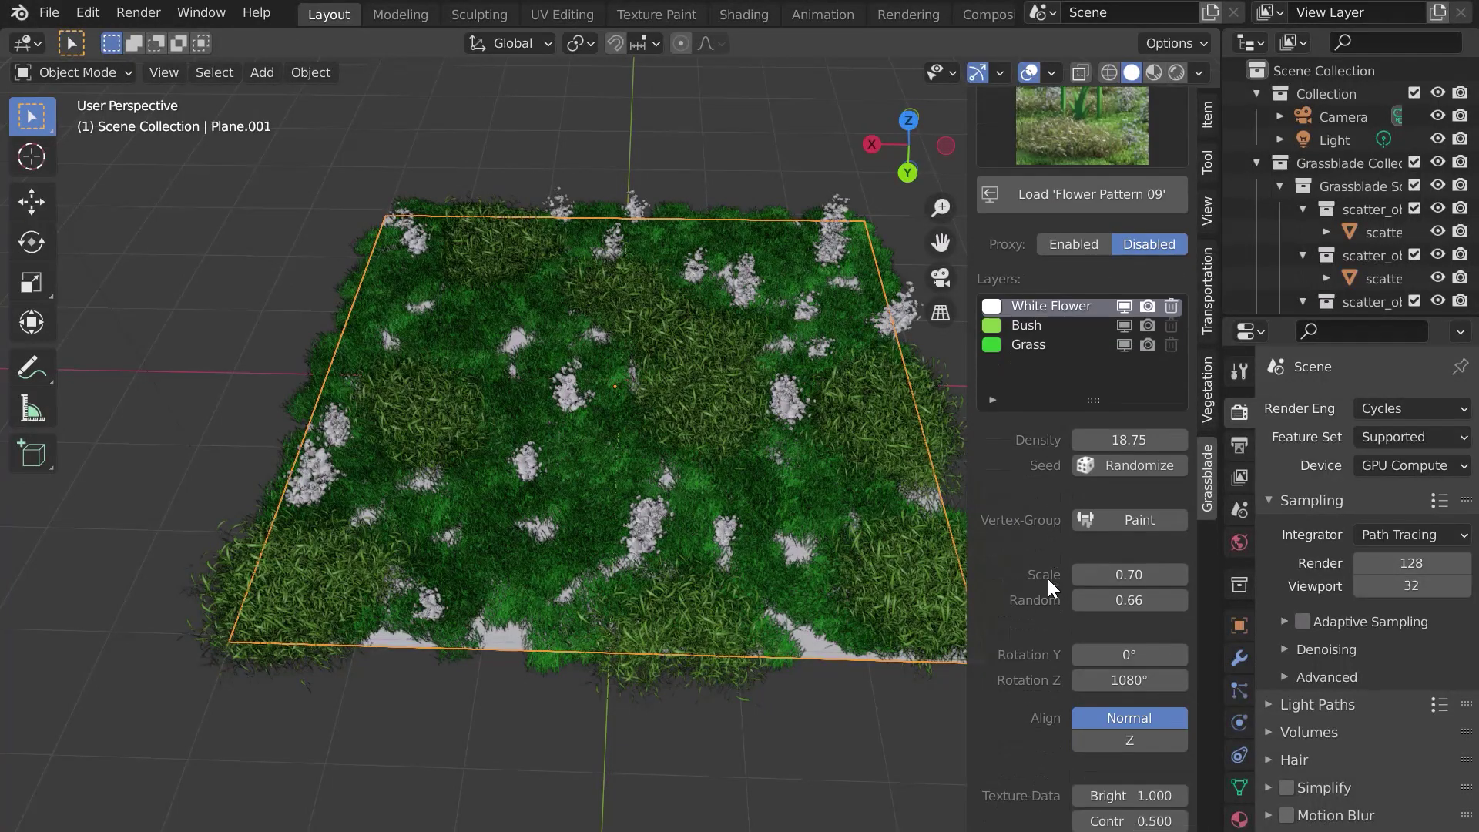
pyautogui.scroll(-2, 1047, 576)
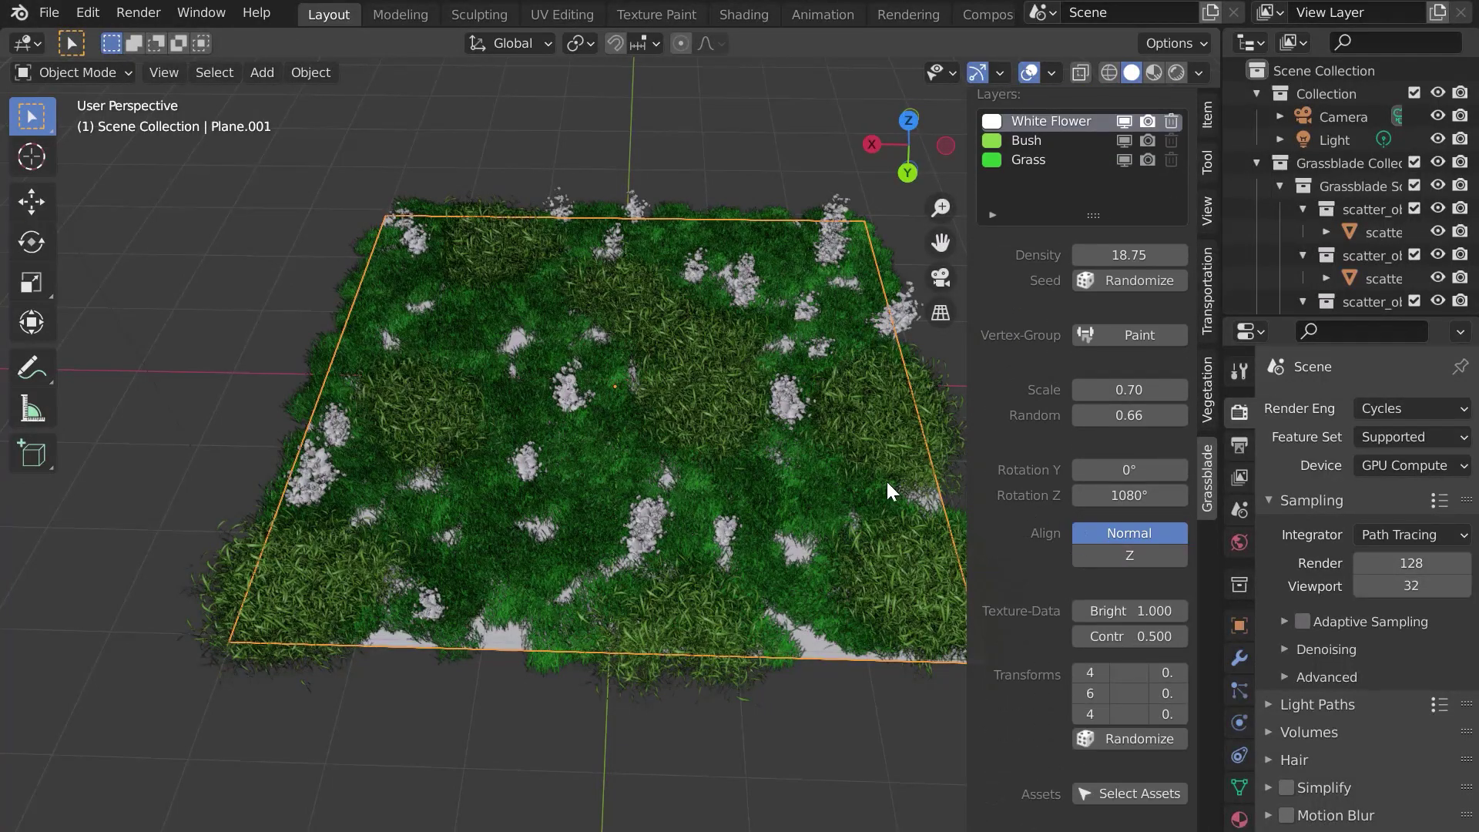
pyautogui.scroll(8, 766, 497)
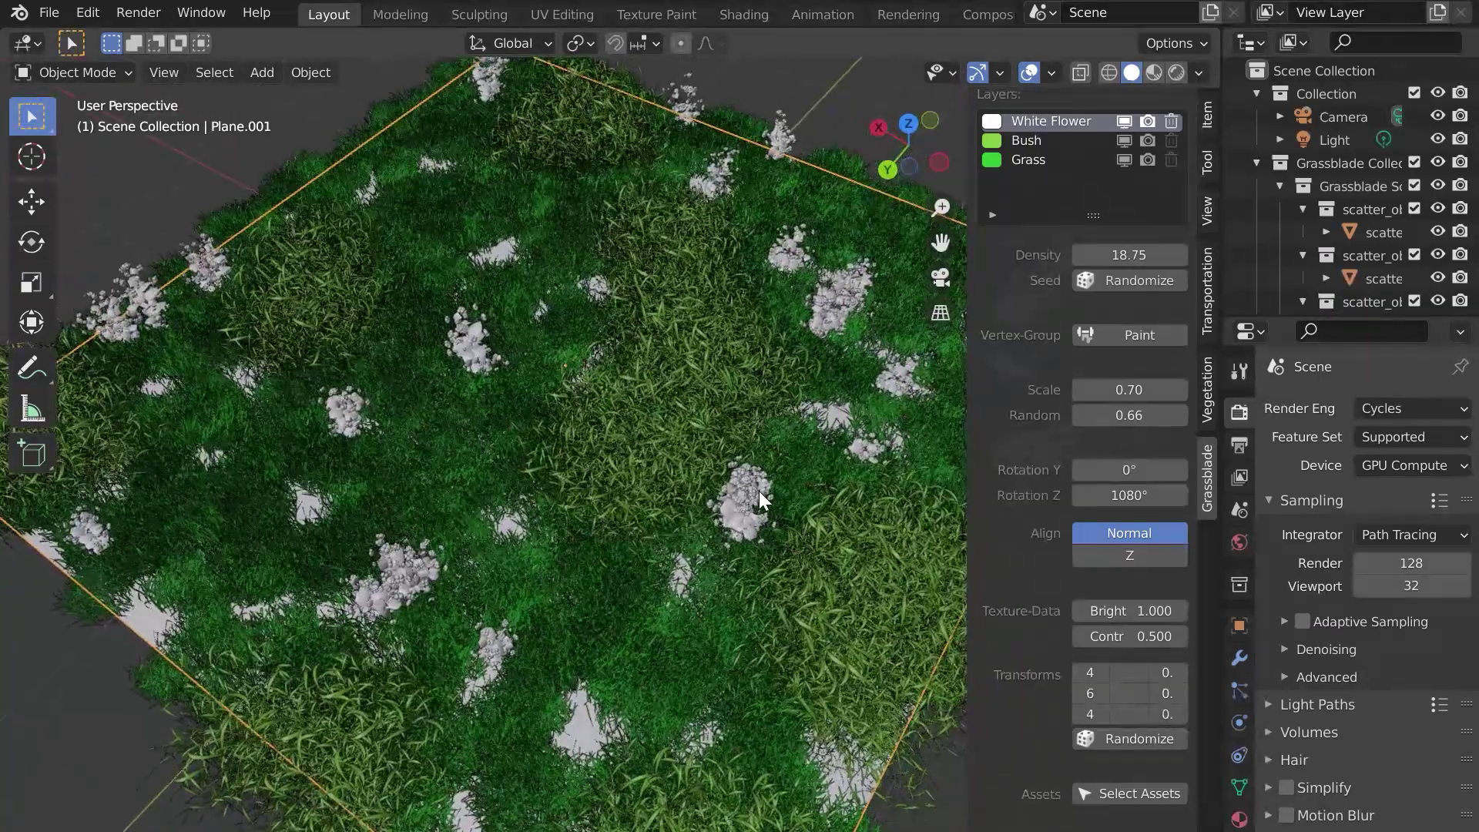
pyautogui.moveTo(759, 491); pyautogui.dragTo(793, 454, button='middle')
# Try a different density for the White Flower layer, then cancel it and randomize the layer's seed several times.
pyautogui.moveTo(1129, 255); pyautogui.dragTo(1202, 255)
pyautogui.press('Escape')
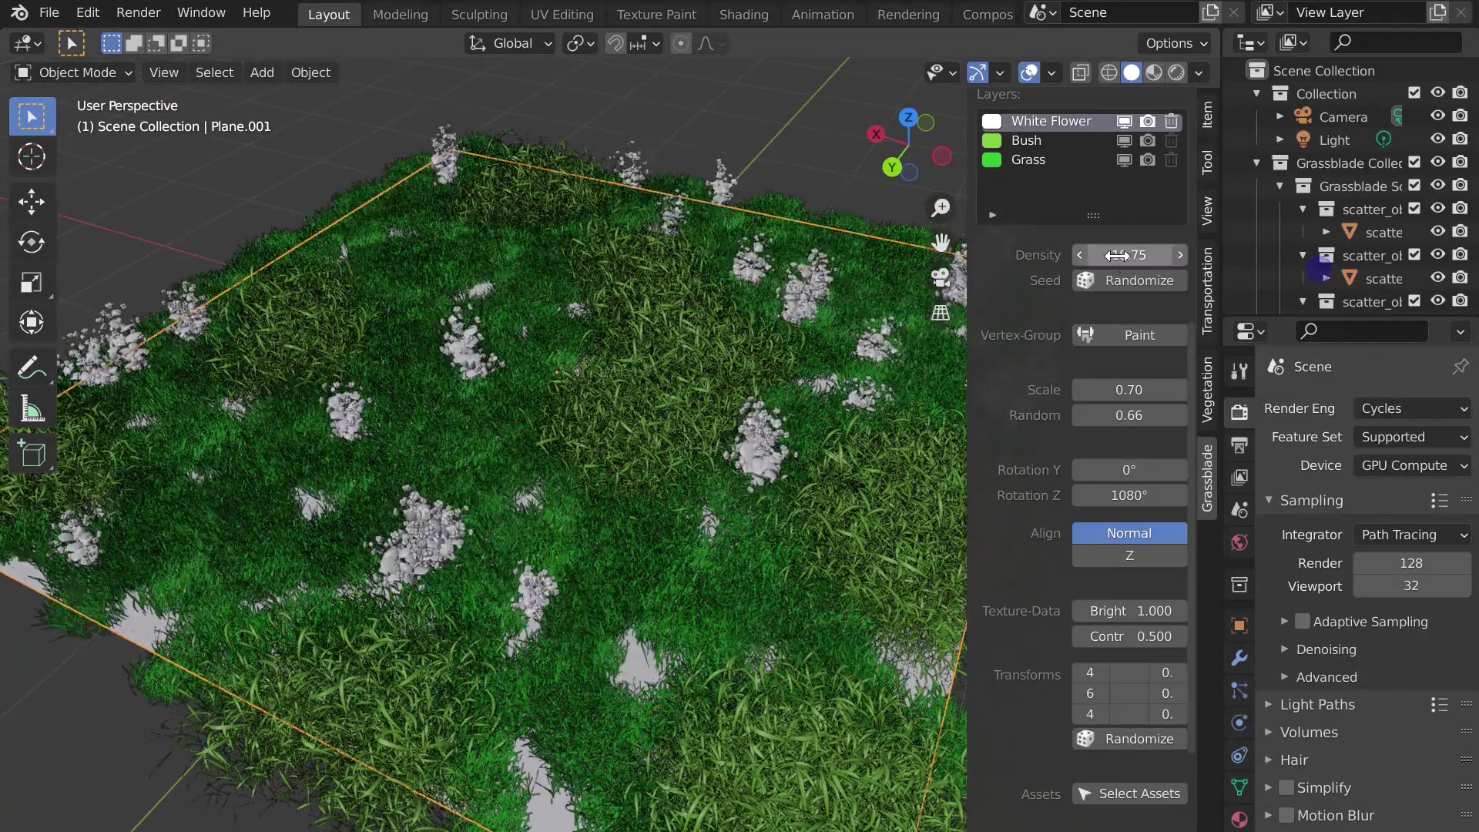
pyautogui.click(1125, 285)
pyautogui.click(1125, 285)
pyautogui.click(1126, 287)
pyautogui.click(1126, 288)
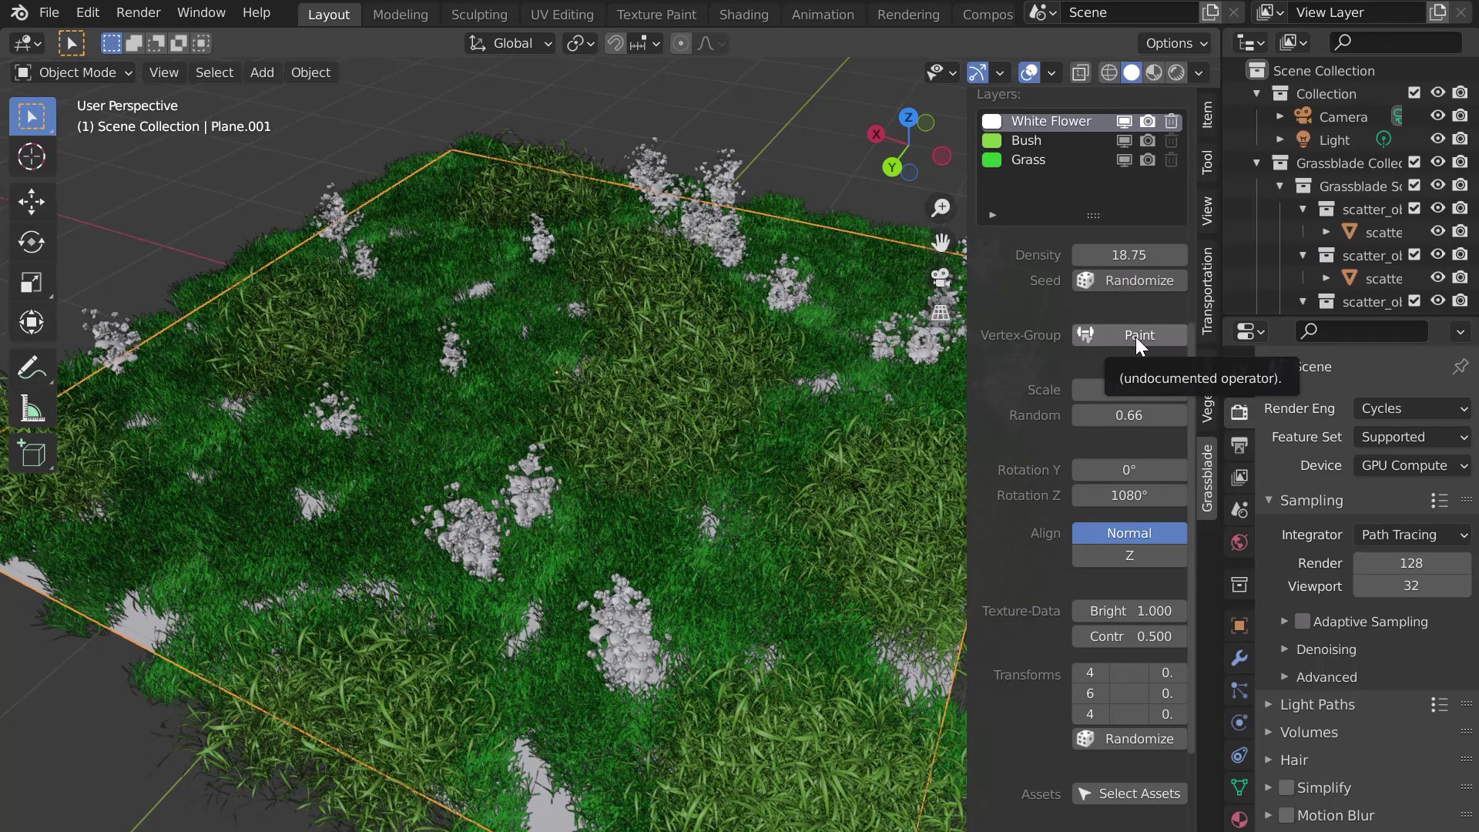
# Subdivide the emitter plane's mesh several times in Edit Mode and return to Object Mode.
pyautogui.scroll(-2, 536, 311)
pyautogui.press('Tab')
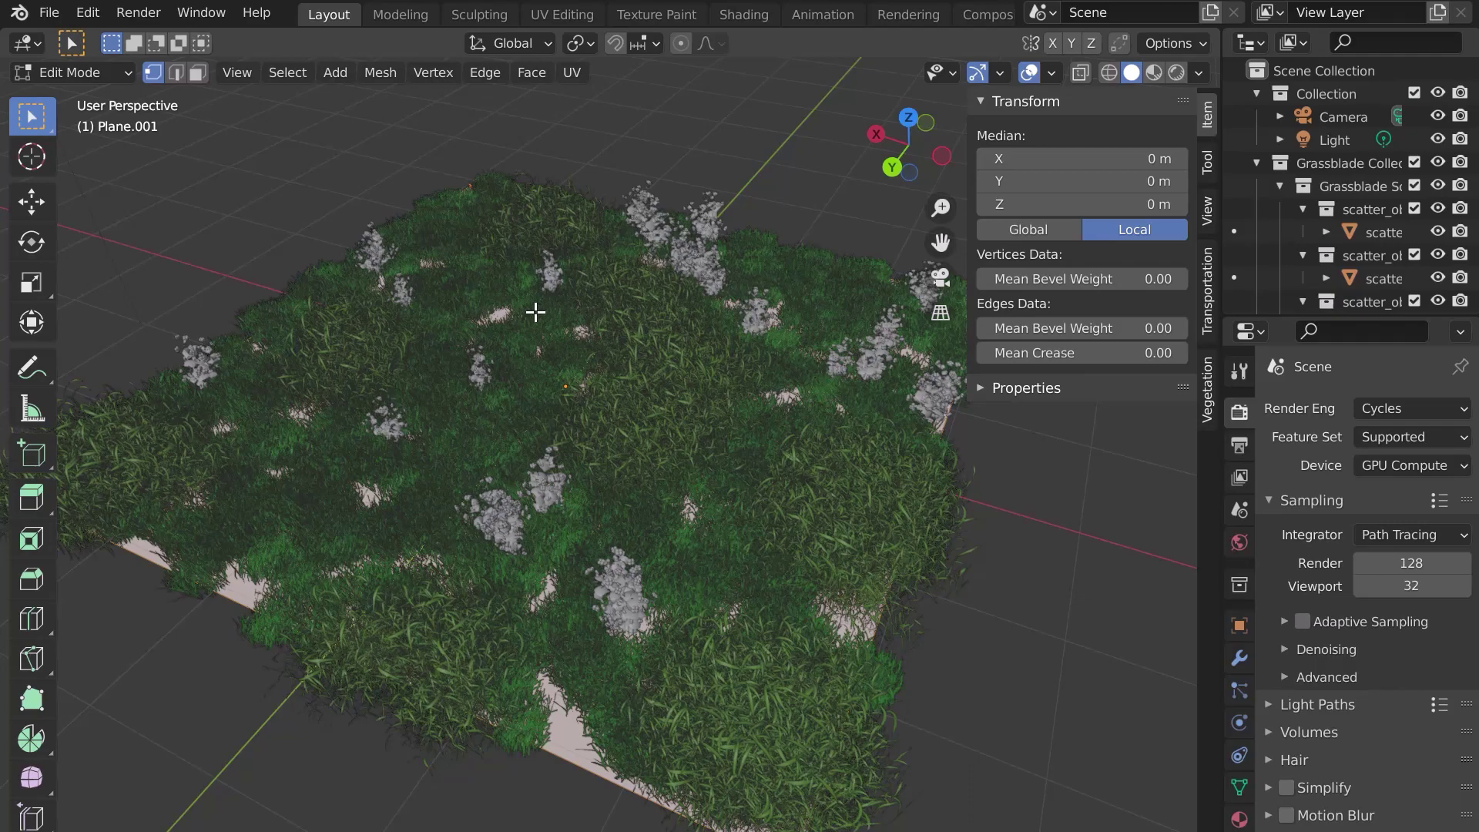
pyautogui.scroll(-2, 535, 312)
pyautogui.rightClick(536, 316)
pyautogui.click(537, 316)
pyautogui.rightClick(538, 315)
pyautogui.click(537, 315)
pyautogui.rightClick(538, 313)
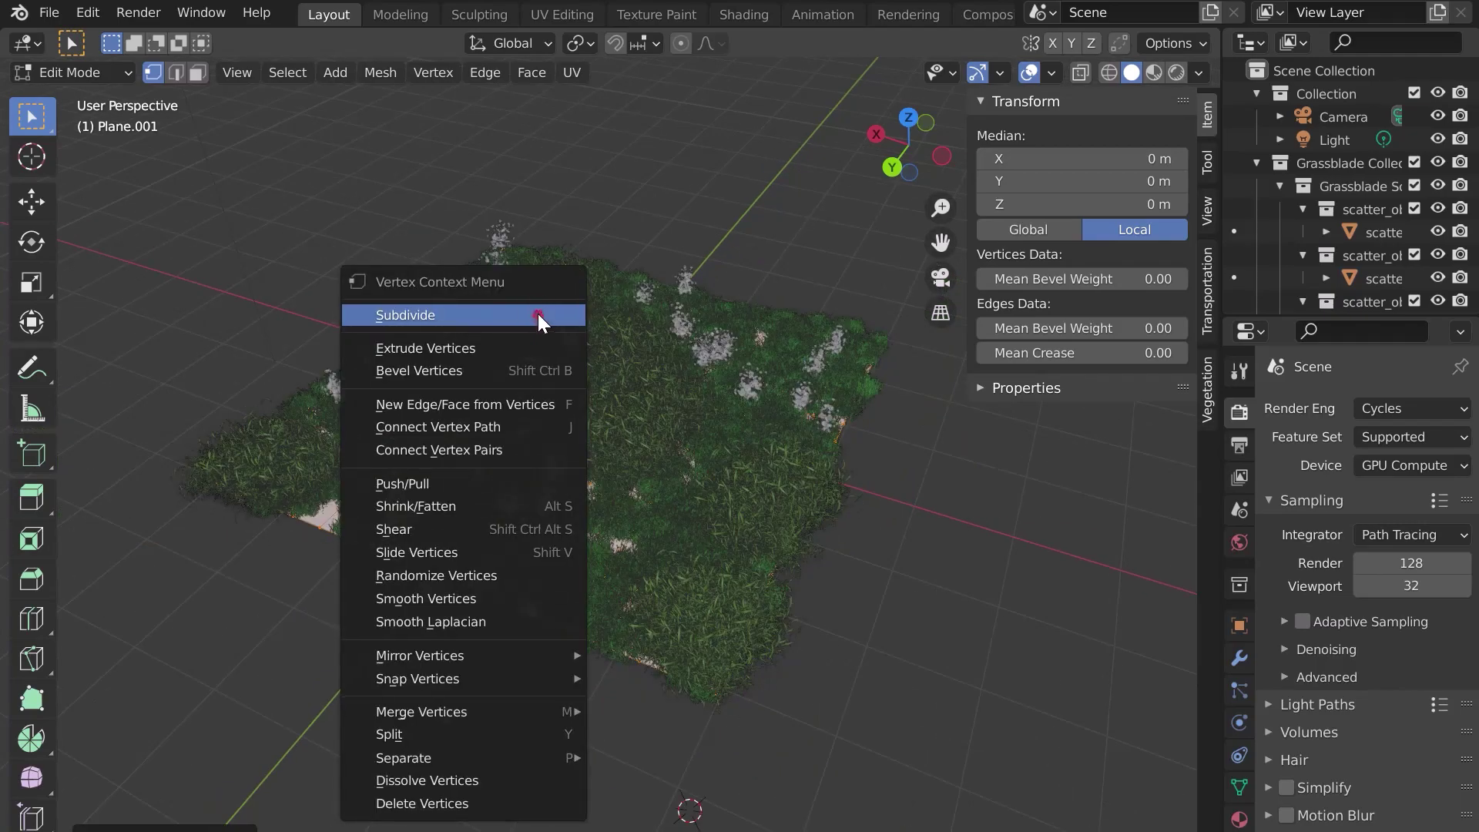
pyautogui.click(537, 313)
pyautogui.moveTo(538, 313); pyautogui.dragTo(555, 373, button='middle')
pyautogui.scroll(2, 712, 356)
pyautogui.scroll(-3, 574, 584)
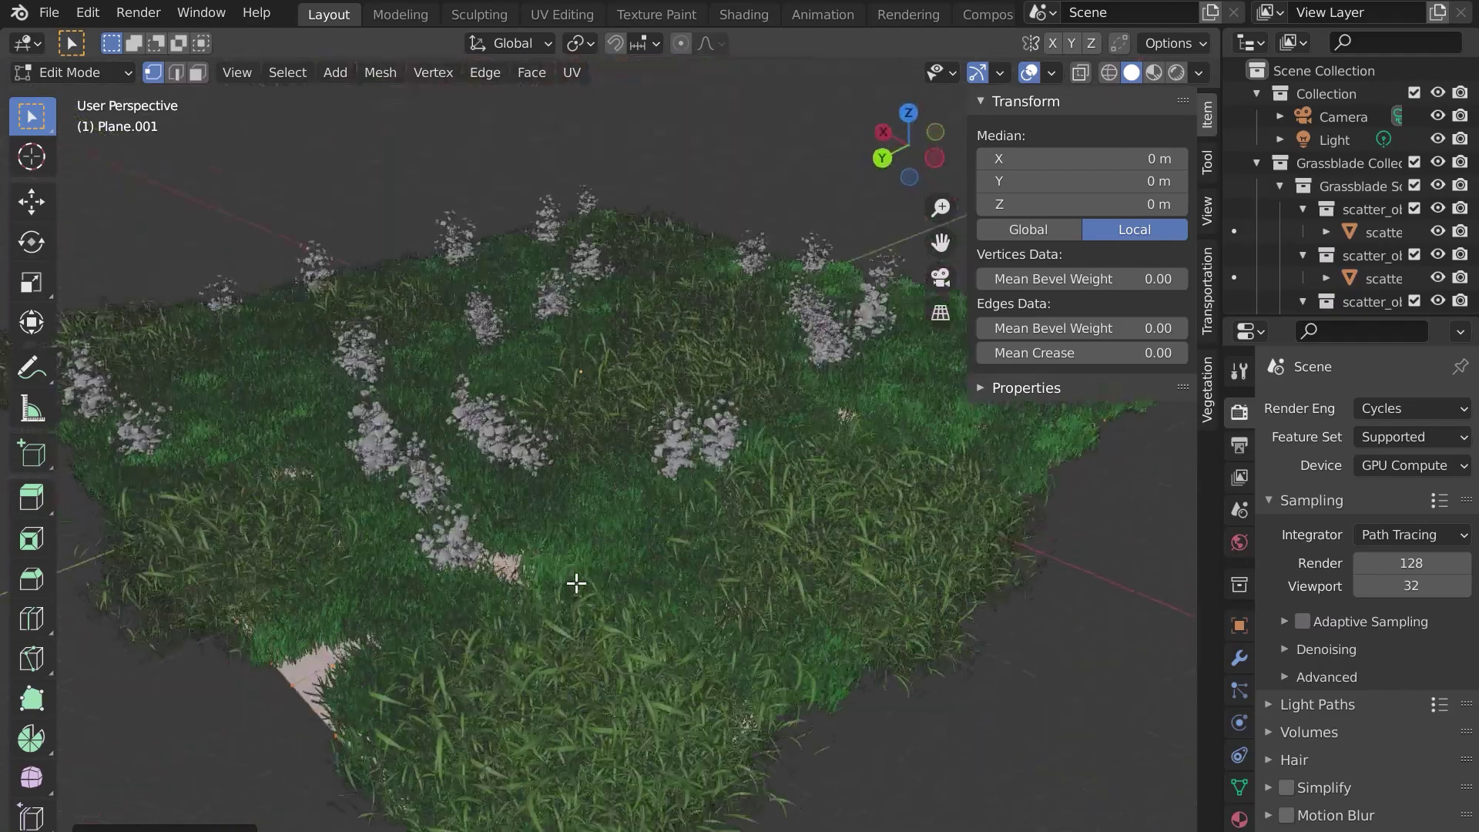
pyautogui.press('Tab')
# Paint a vertex group for the White Flower layer at weight 1.000 to clear flowers from the plane's middle, then return to Object Mode.
pyautogui.moveTo(575, 584); pyautogui.dragTo(598, 524, button='middle')
pyautogui.click(1108, 736)
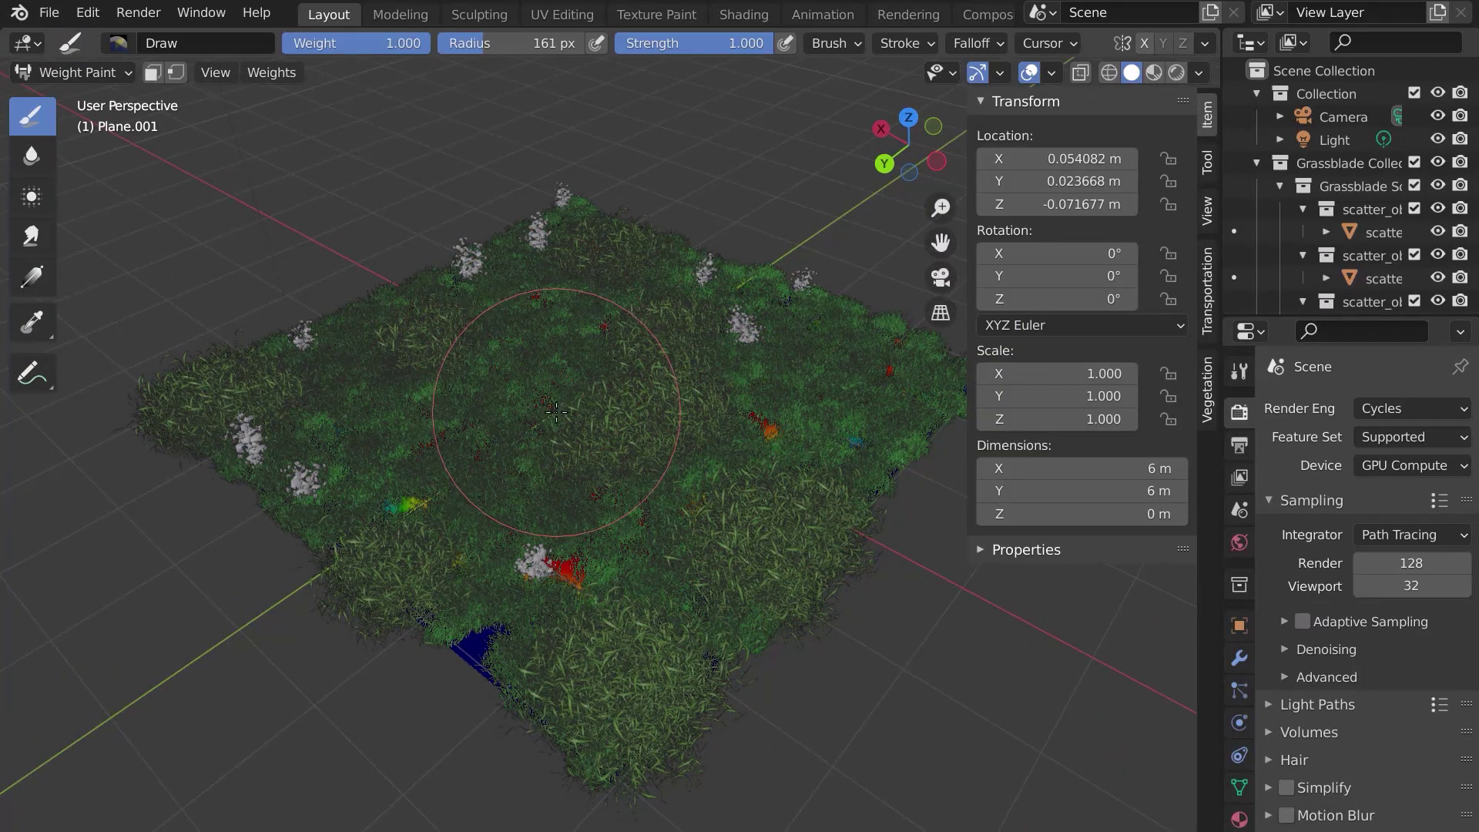
pyautogui.click(74, 73)
pyautogui.click(92, 96)
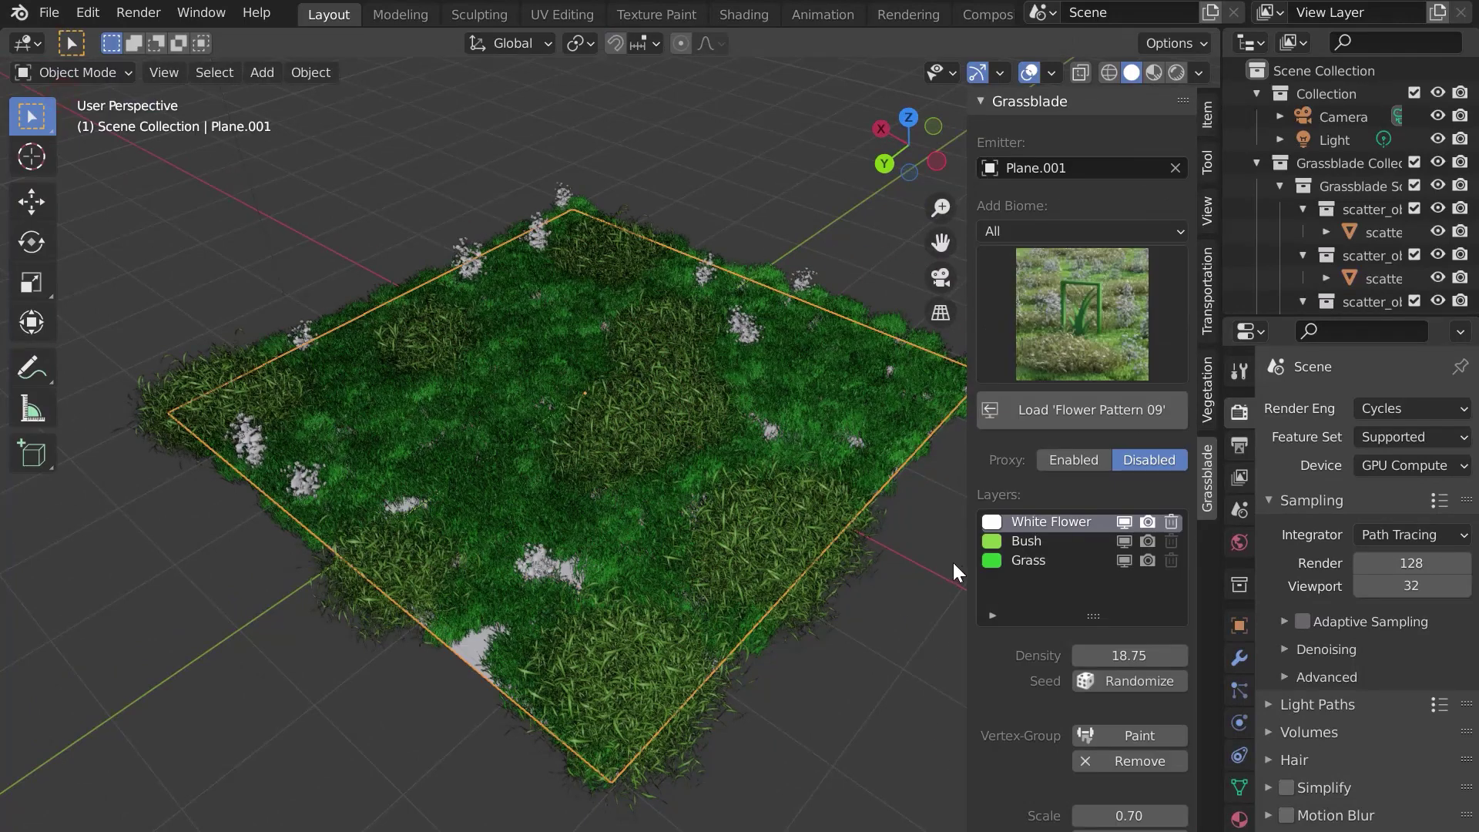
# Paint the Grass layer's vertex group at weight 1.000 to clear grass from the plane's middle, then return to Object Mode.
pyautogui.click(1024, 560)
pyautogui.click(1139, 735)
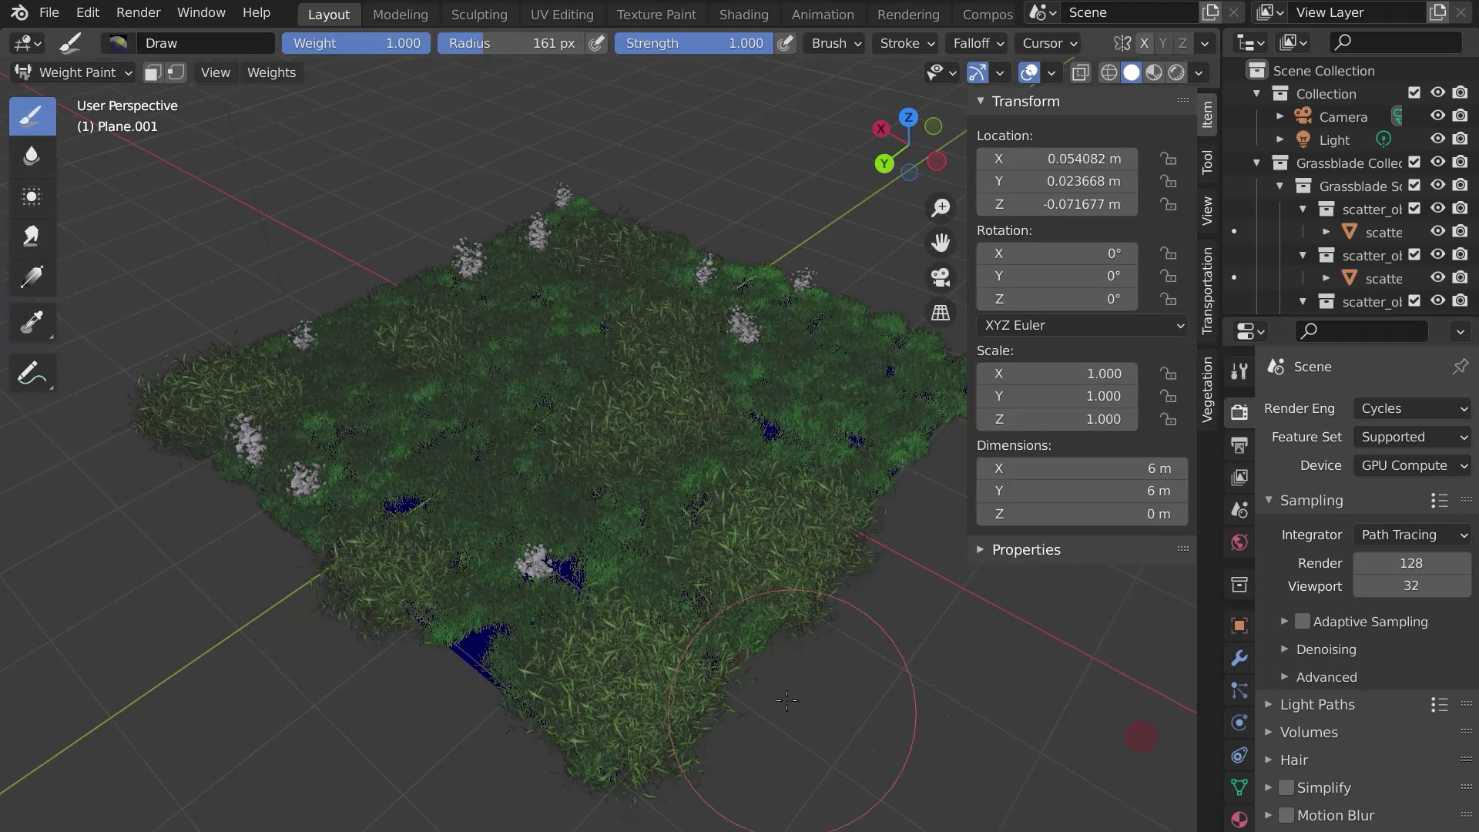
pyautogui.moveTo(663, 493)
pyautogui.mouseDown()
pyautogui.moveTo(470, 431)
pyautogui.moveTo(593, 437)
pyautogui.moveTo(369, 316)
pyautogui.moveTo(477, 516)
pyautogui.moveTo(608, 585)
pyautogui.mouseUp()
pyautogui.click(75, 72)
pyautogui.click(90, 100)
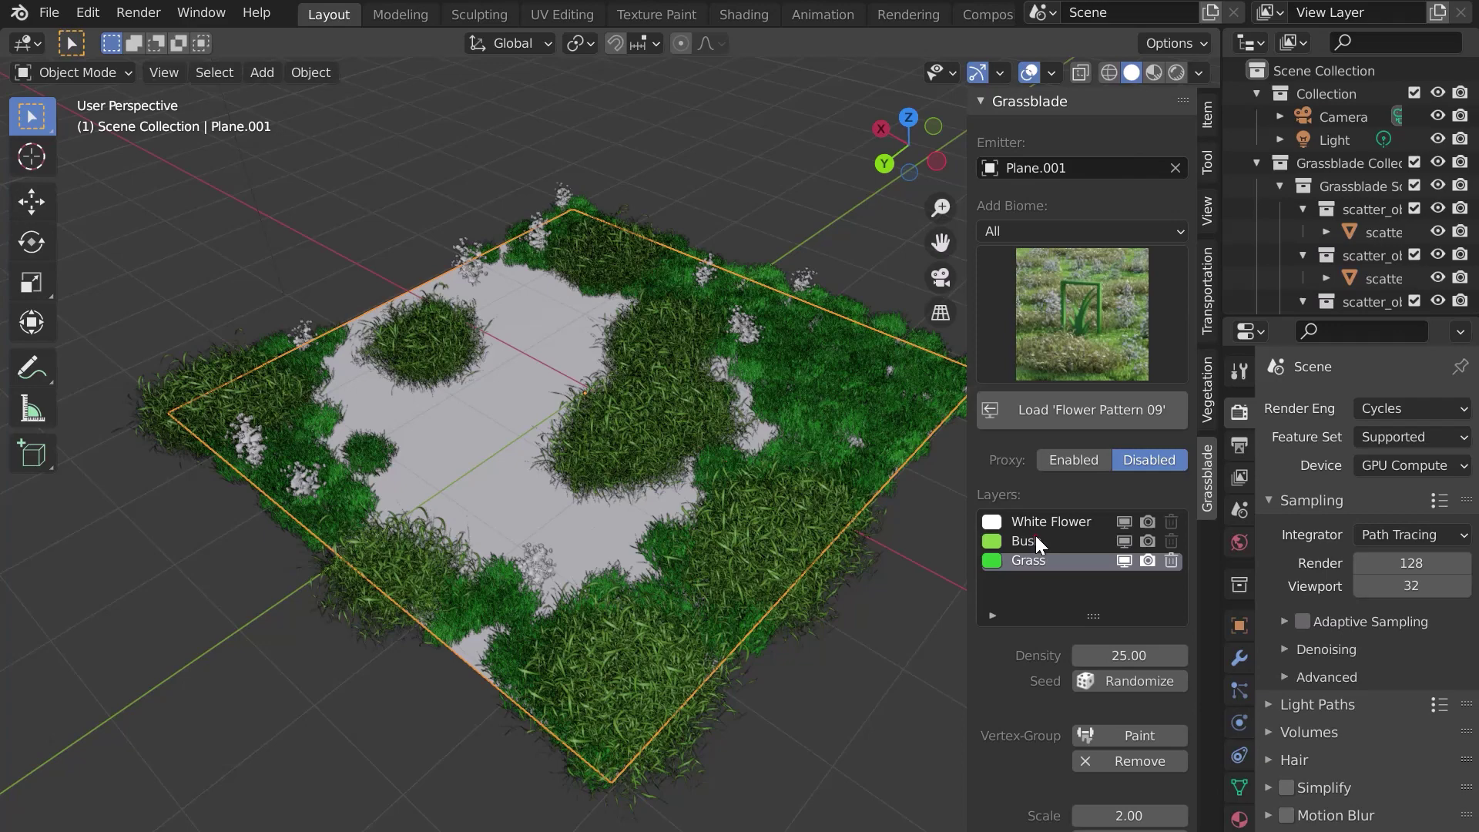
# Paint the Bush layer's vertex group to clear bushes from the plane's middle, then return to Object Mode.
pyautogui.click(1038, 543)
pyautogui.click(1132, 735)
pyautogui.moveTo(555, 462)
pyautogui.mouseDown()
pyautogui.moveTo(570, 416)
pyautogui.moveTo(667, 352)
pyautogui.moveTo(416, 323)
pyautogui.moveTo(397, 369)
pyautogui.mouseUp()
pyautogui.click(48, 73)
pyautogui.click(62, 100)
pyautogui.moveTo(621, 644); pyautogui.dragTo(591, 585, button='middle')
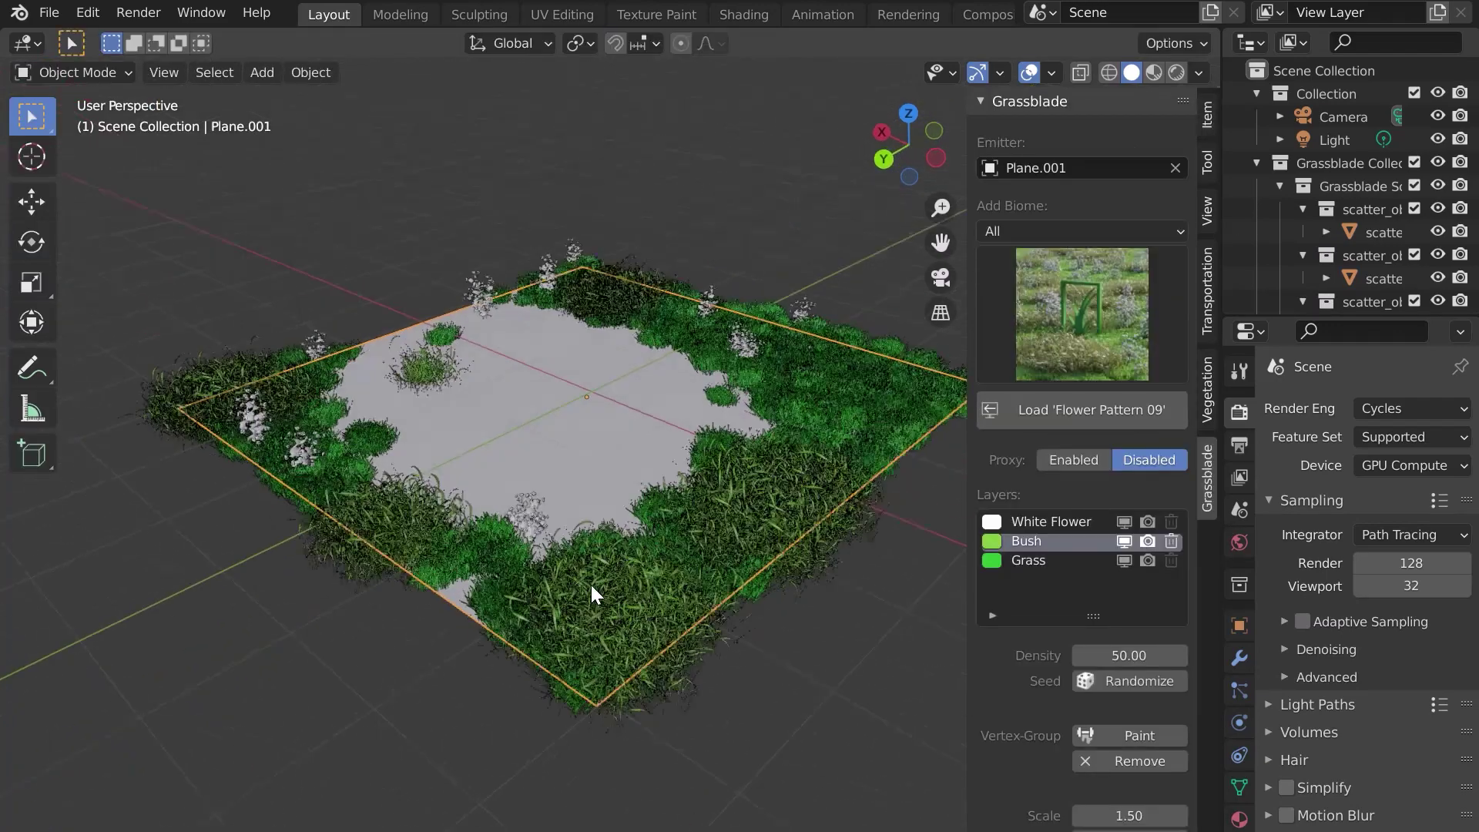
# Remove the painted vertex groups from the Bush, Grass and White Flower layers.
pyautogui.click(1034, 553)
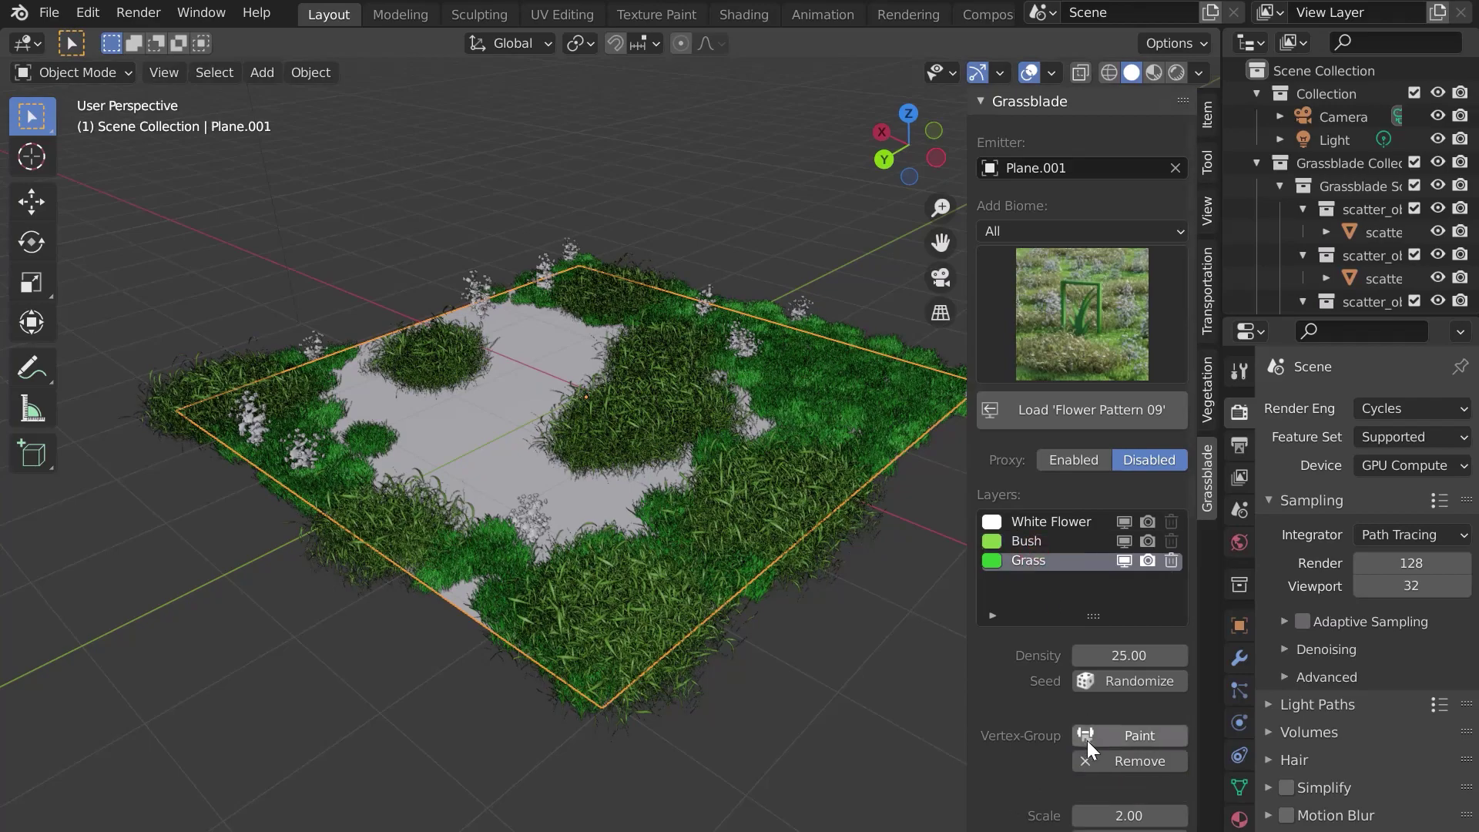
pyautogui.click(1087, 759)
pyautogui.click(1027, 523)
pyautogui.click(1098, 763)
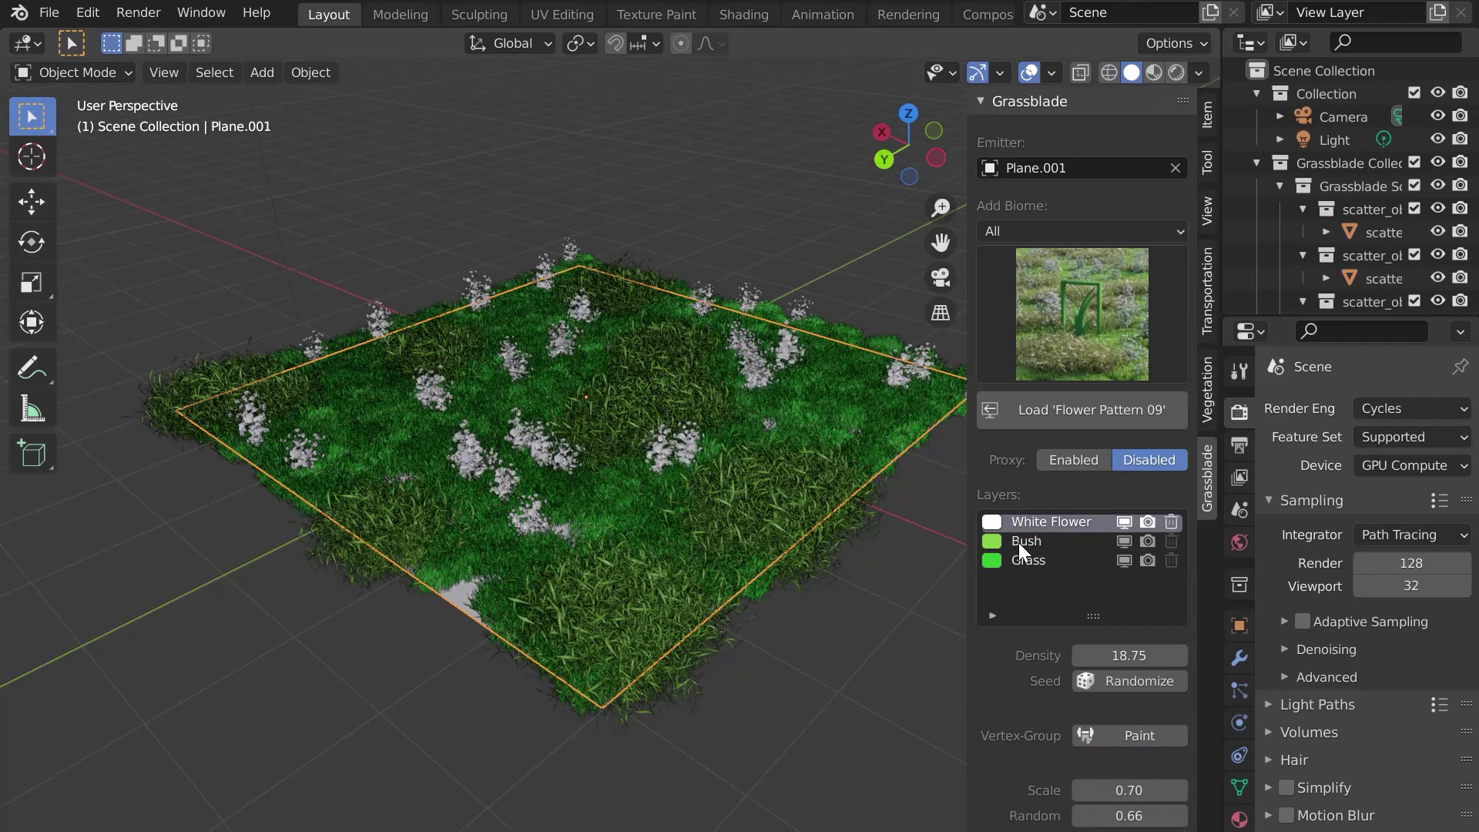
# Examine the White Flower layer's density, scale, rotation, alignment and texture settings.
pyautogui.moveTo(687, 519); pyautogui.dragTo(682, 499, button='middle')
pyautogui.scroll(-2, 1121, 663)
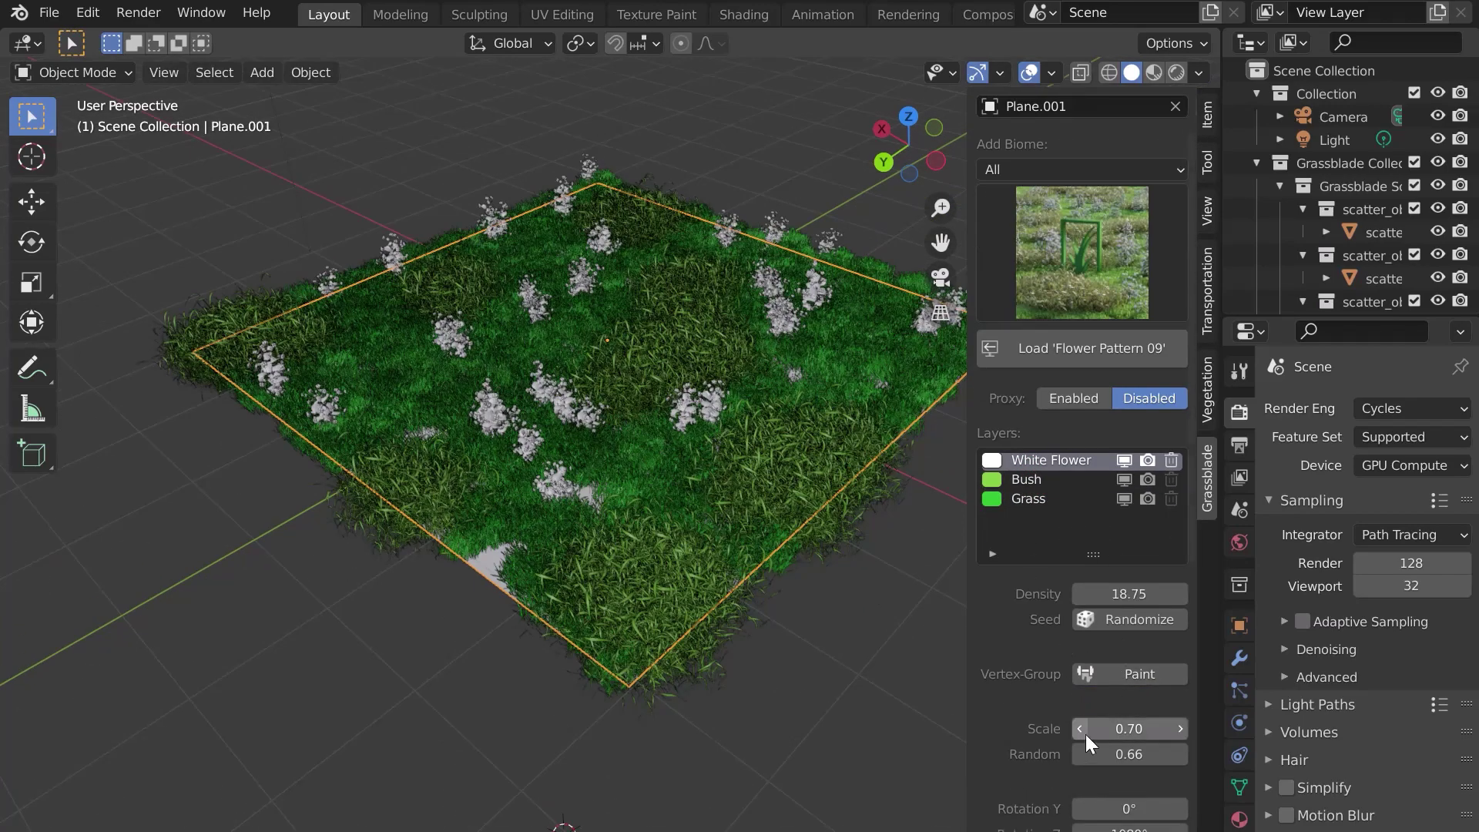
pyautogui.moveTo(1109, 754); pyautogui.dragTo(1134, 774)
pyautogui.scroll(-2, 1101, 724)
pyautogui.scroll(-3, 1049, 641)
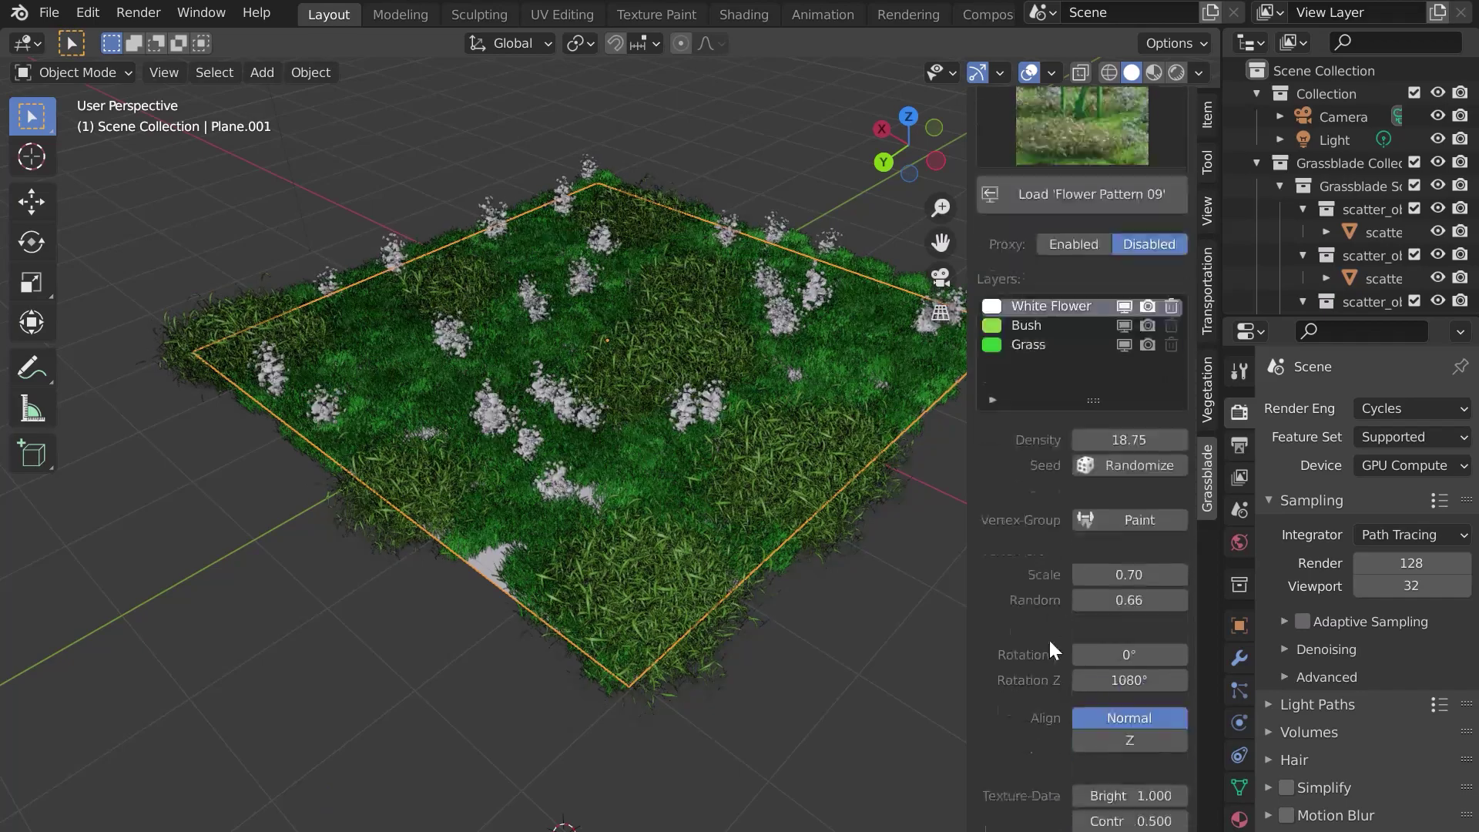
pyautogui.scroll(-1, 1051, 651)
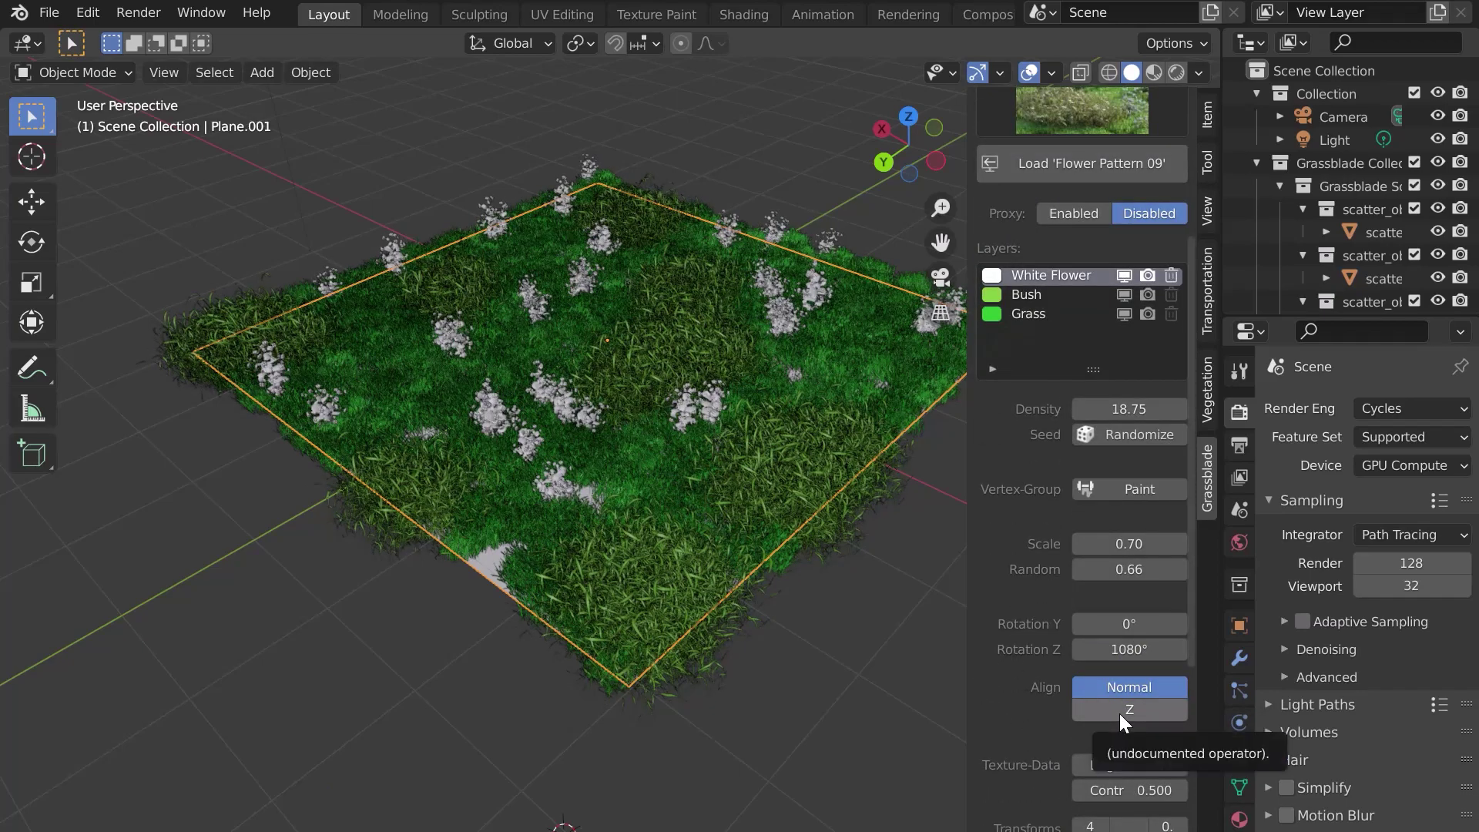
pyautogui.scroll(4, 603, 447)
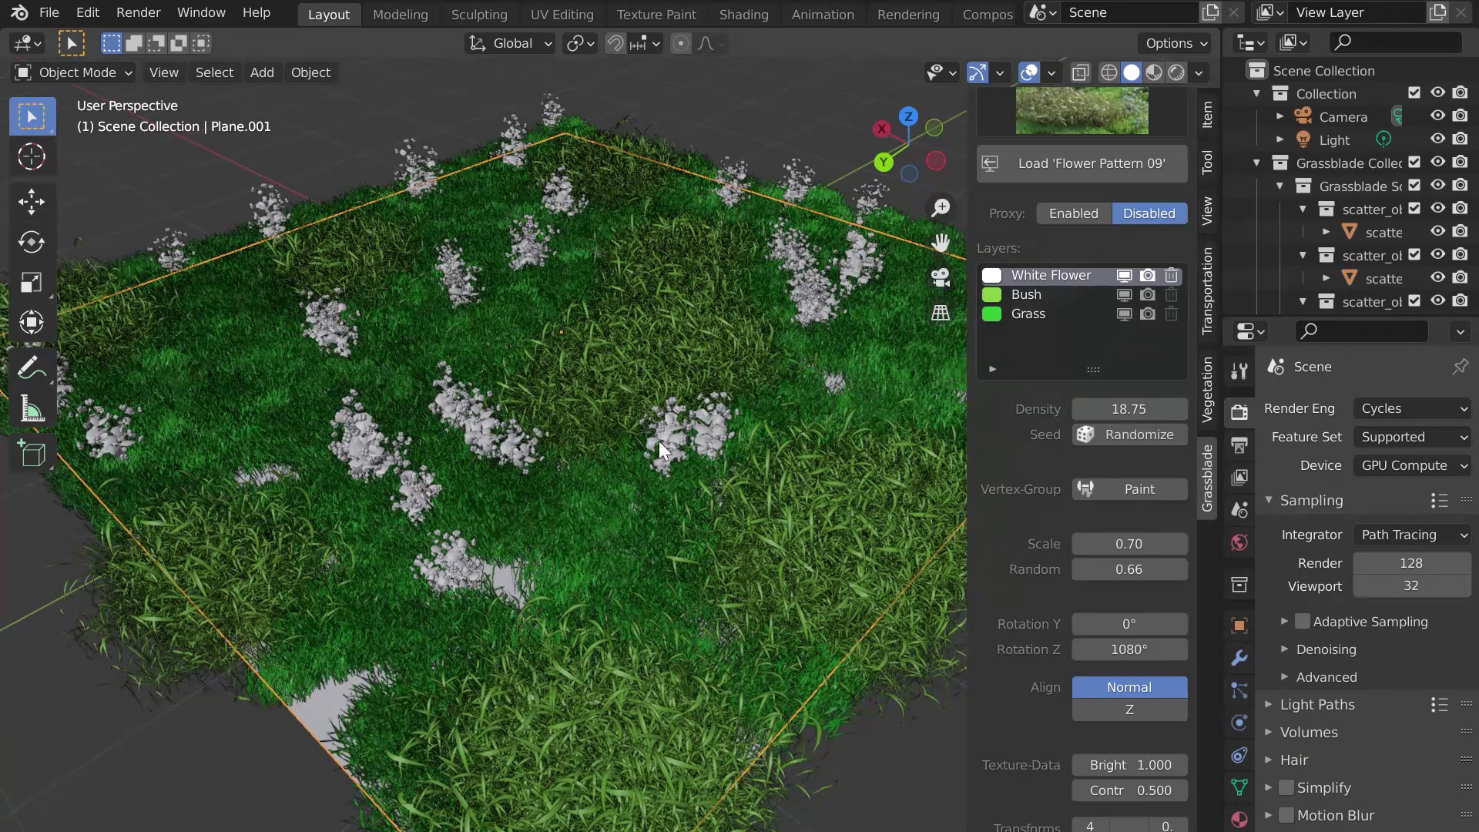
pyautogui.scroll(-3, 664, 444)
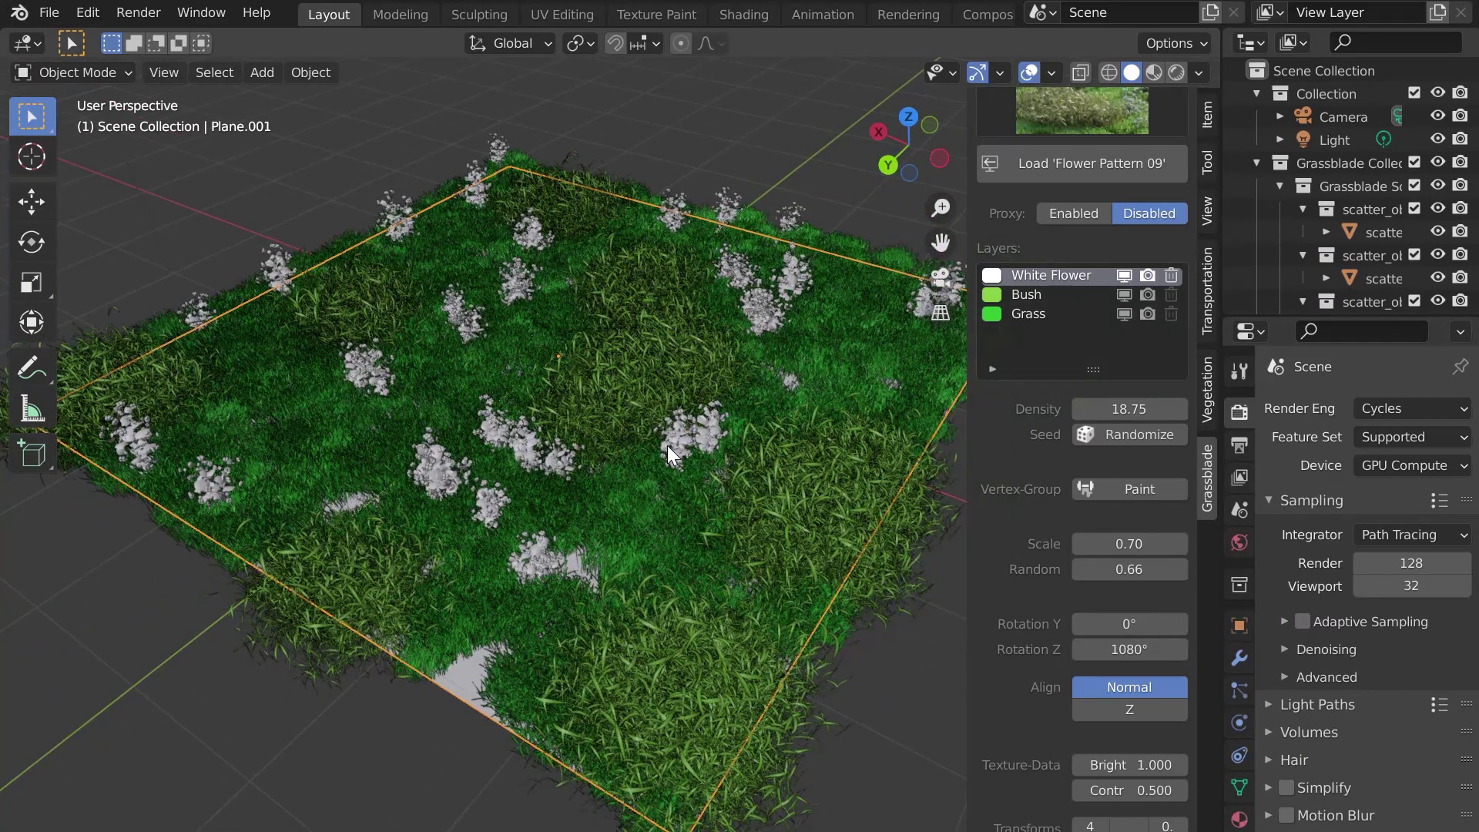
# Make Bush the active layer and hide the White Flower and Grass layers in the viewport.
pyautogui.click(1027, 298)
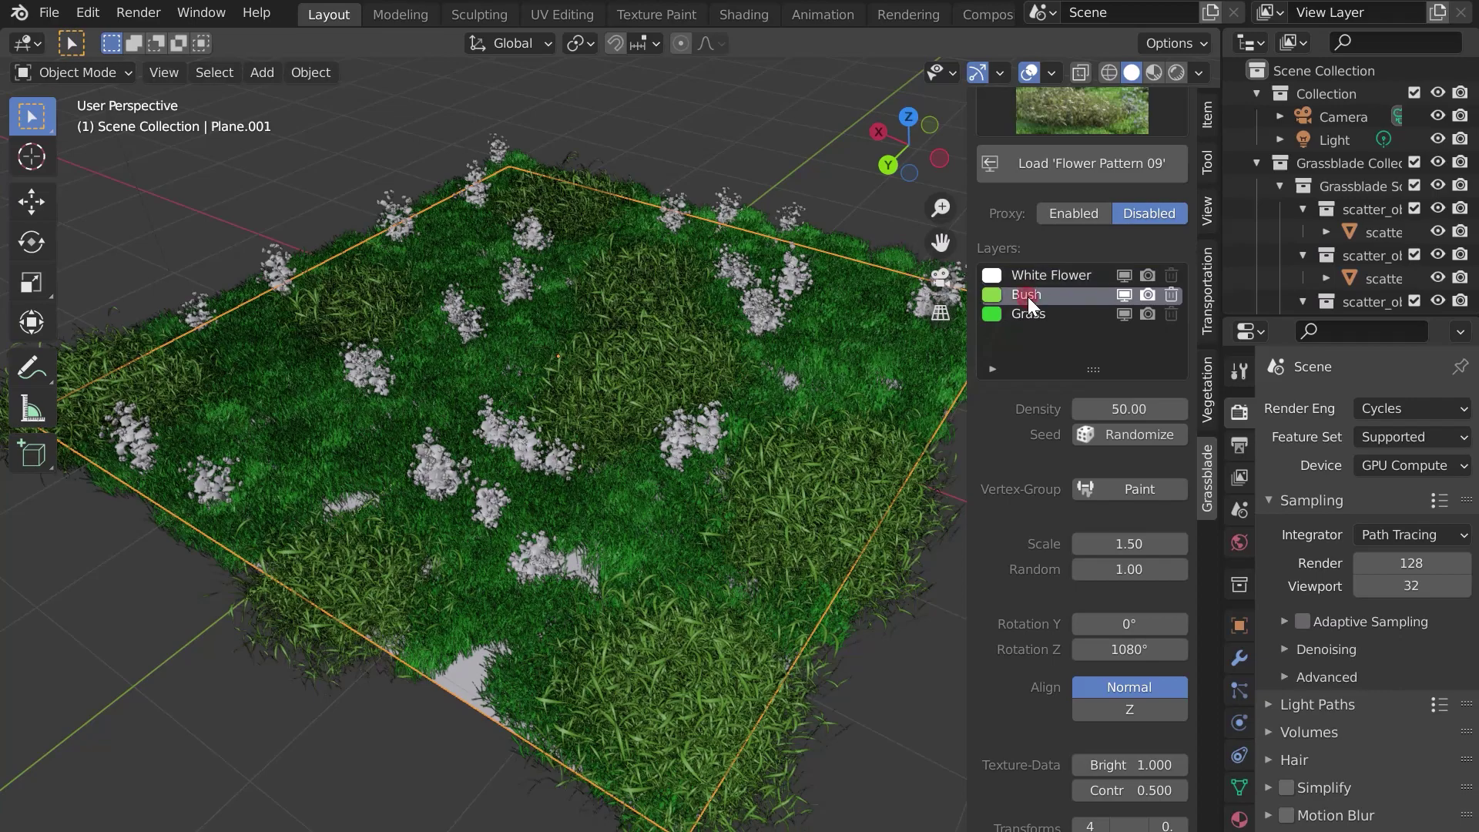
pyautogui.click(1122, 275)
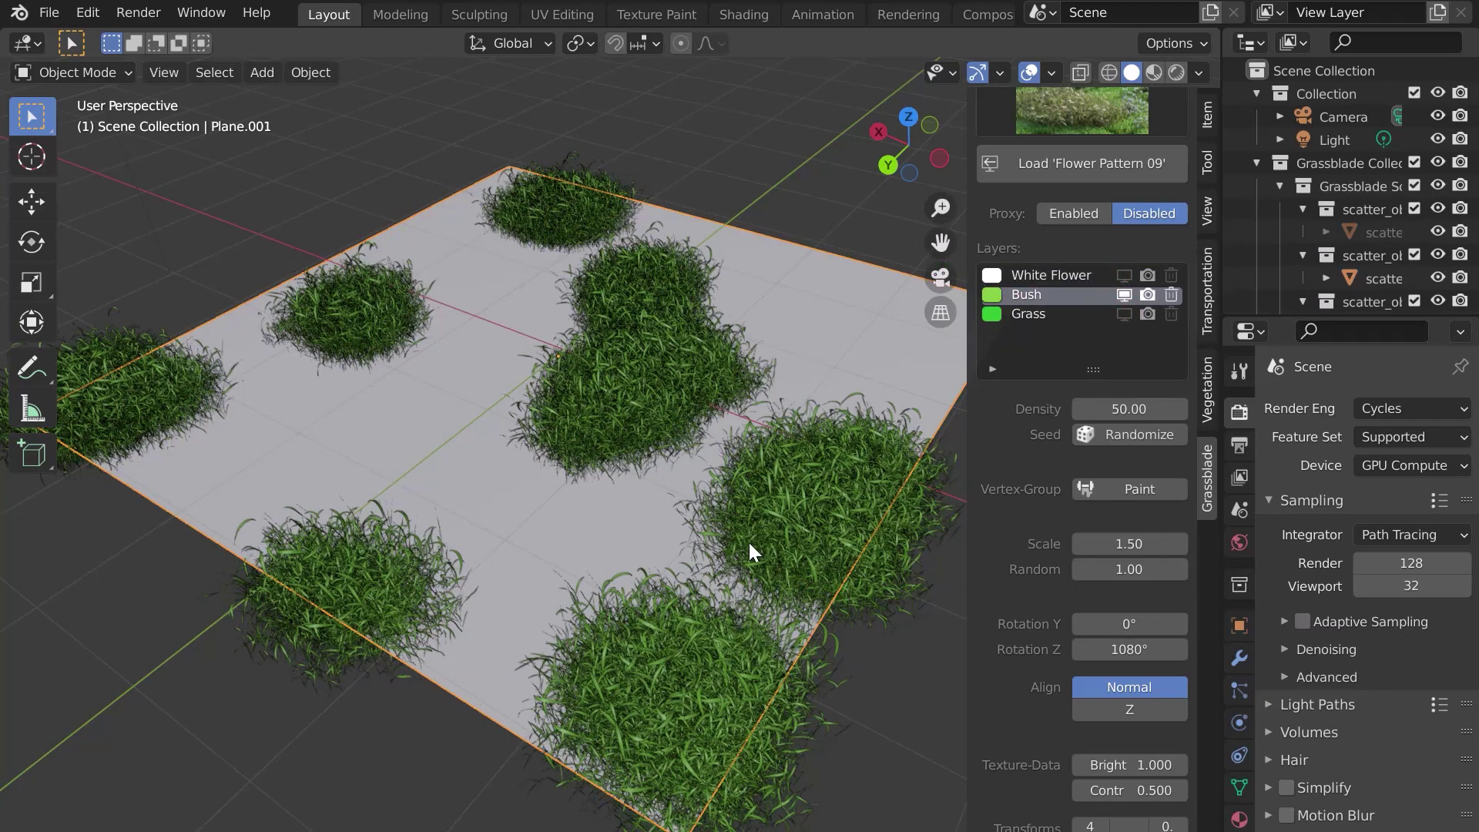
pyautogui.moveTo(749, 544); pyautogui.dragTo(708, 511, button='middle')
pyautogui.scroll(-4, 1070, 585)
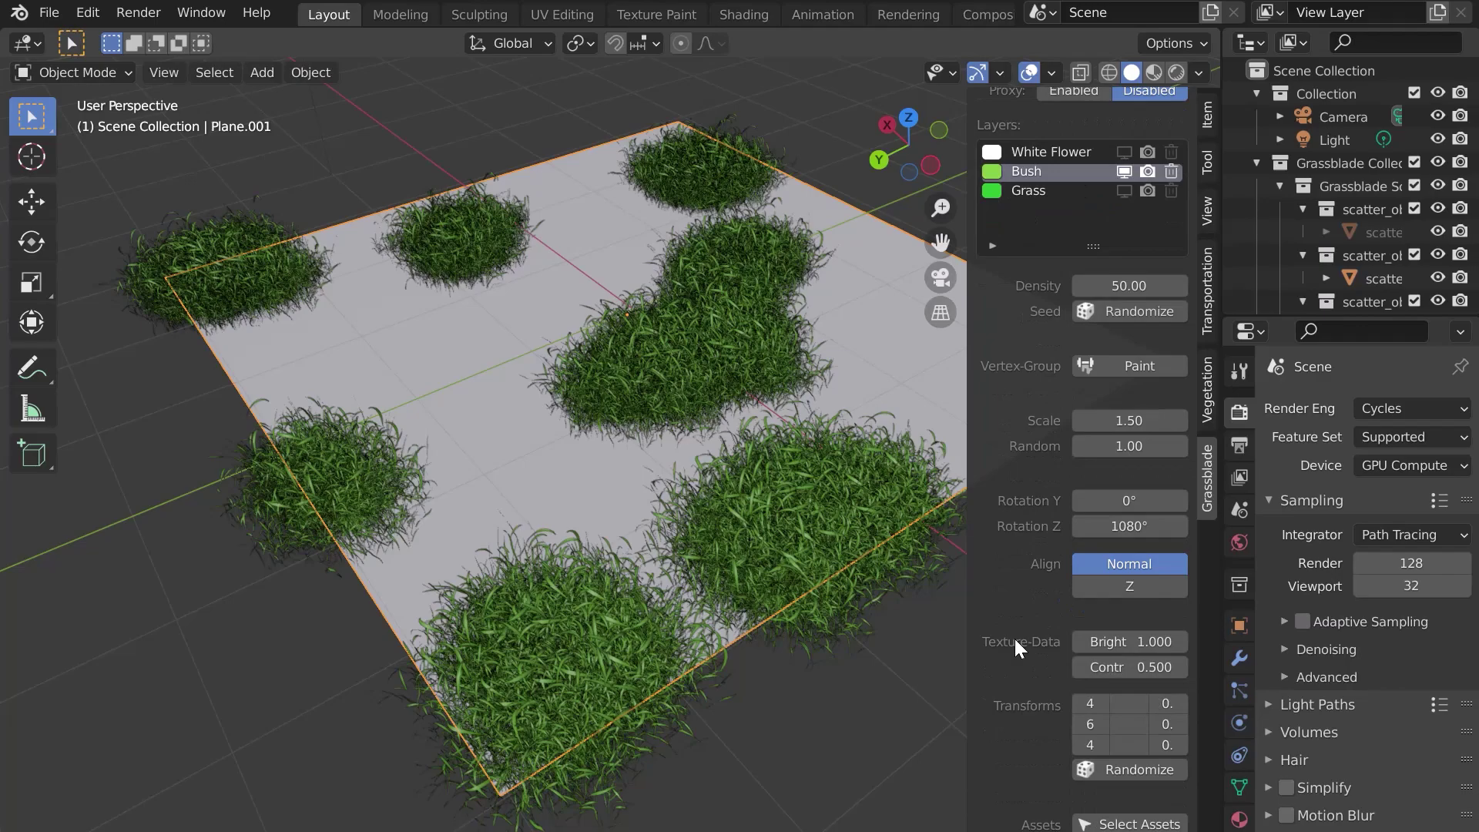
# Try the Bush layer's texture contrast at 0.120, then cancel the change.
pyautogui.moveTo(1116, 642); pyautogui.dragTo(1068, 666)
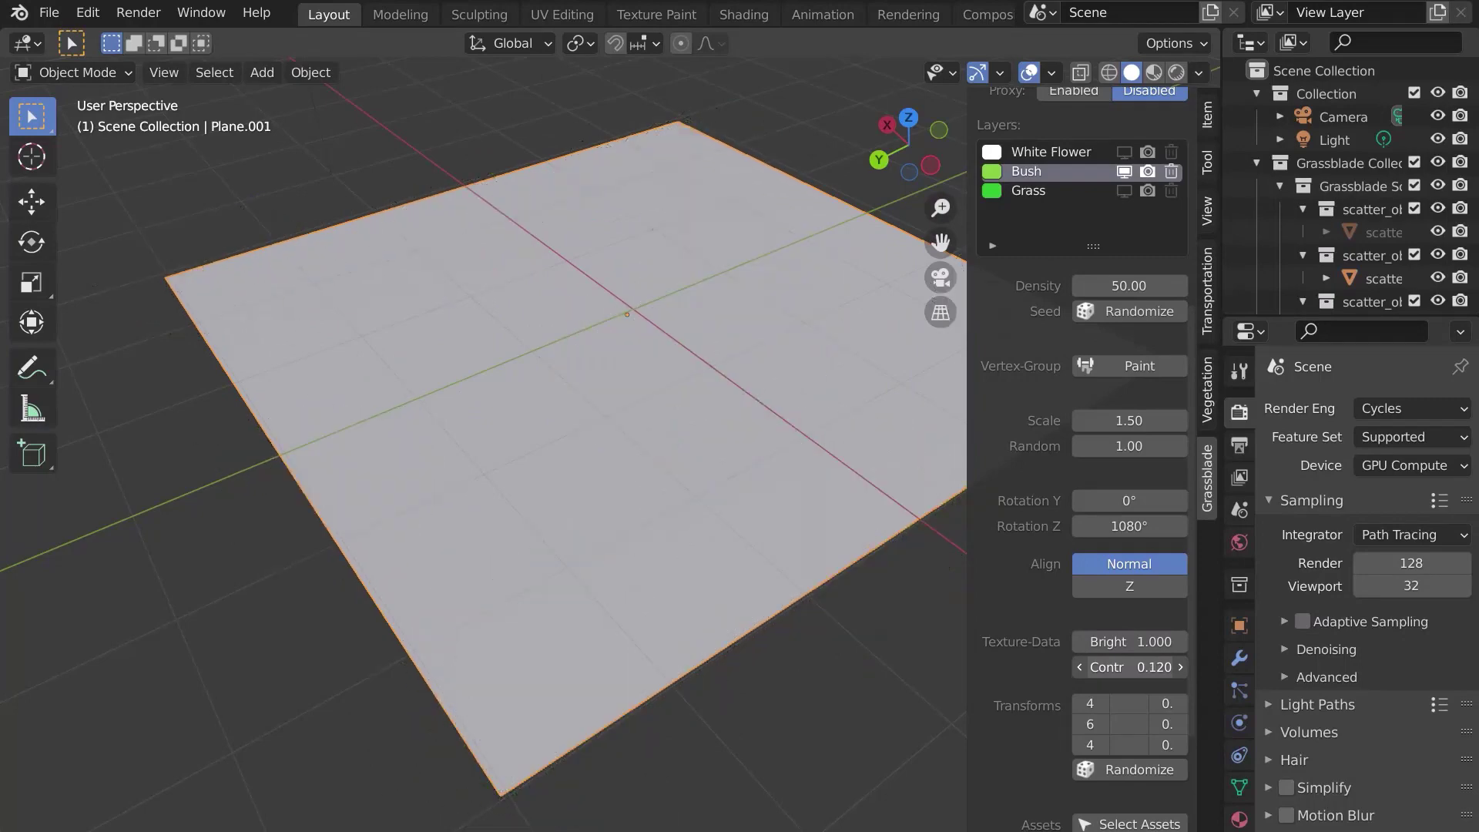
pyautogui.press('Escape')
# Widen the sidebar to expose the full transform fields and randomize the Bush layer's texture transforms several times.
pyautogui.moveTo(968, 693); pyautogui.dragTo(877, 714)
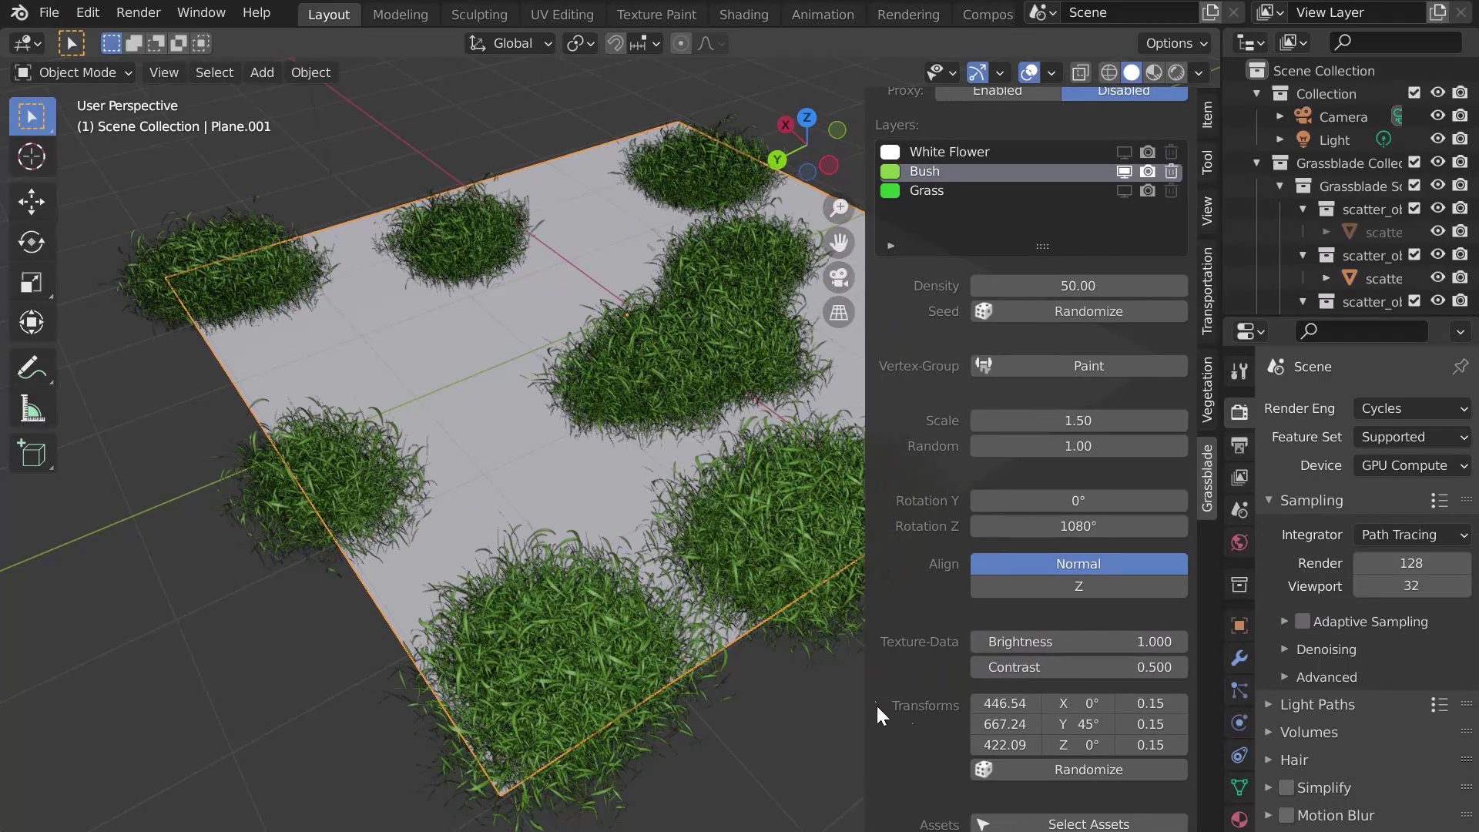
pyautogui.click(1009, 766)
pyautogui.click(1010, 766)
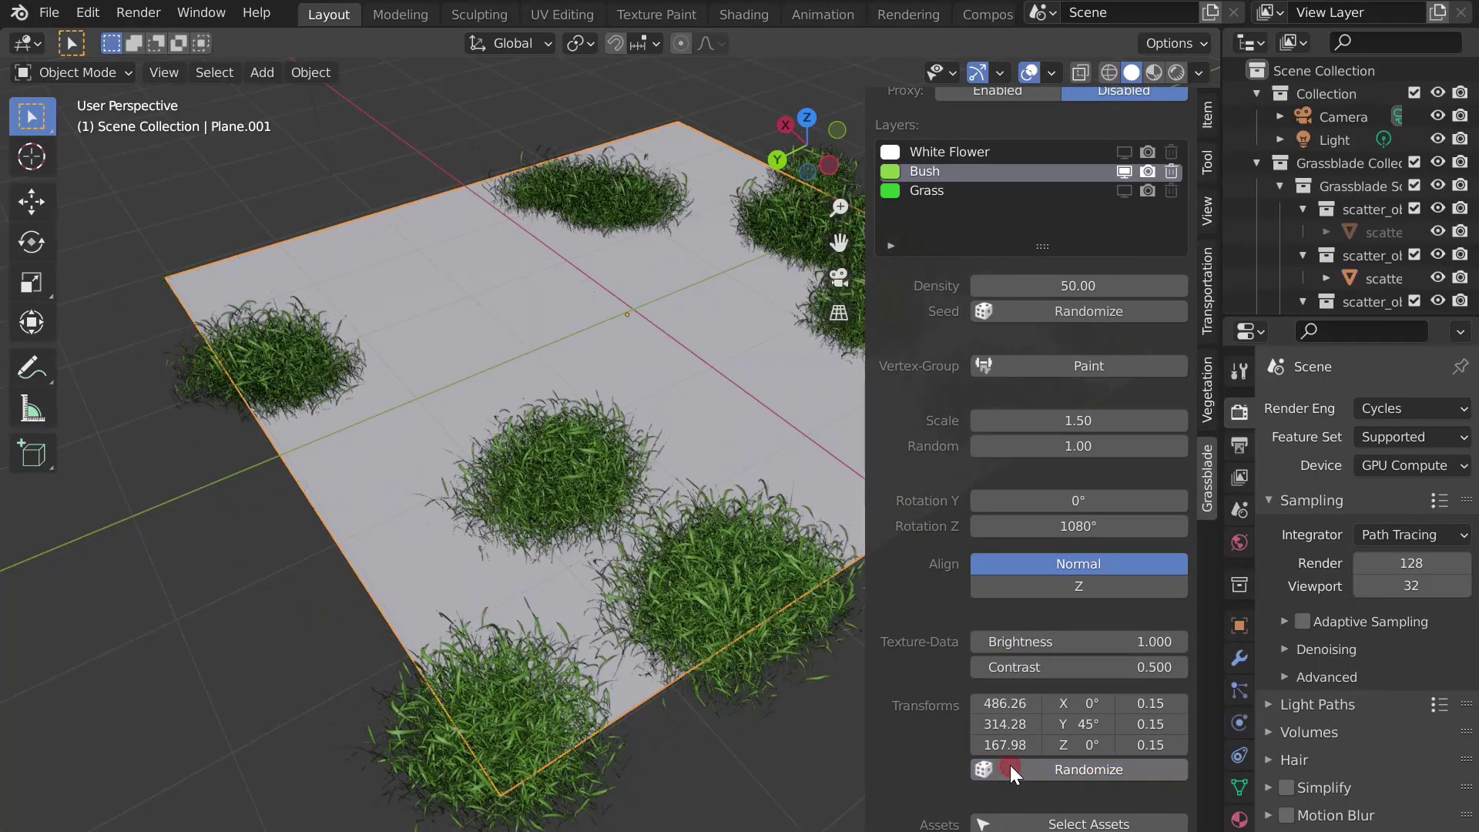
pyautogui.click(1010, 765)
pyautogui.click(1010, 765)
pyautogui.click(1010, 765)
pyautogui.click(1010, 764)
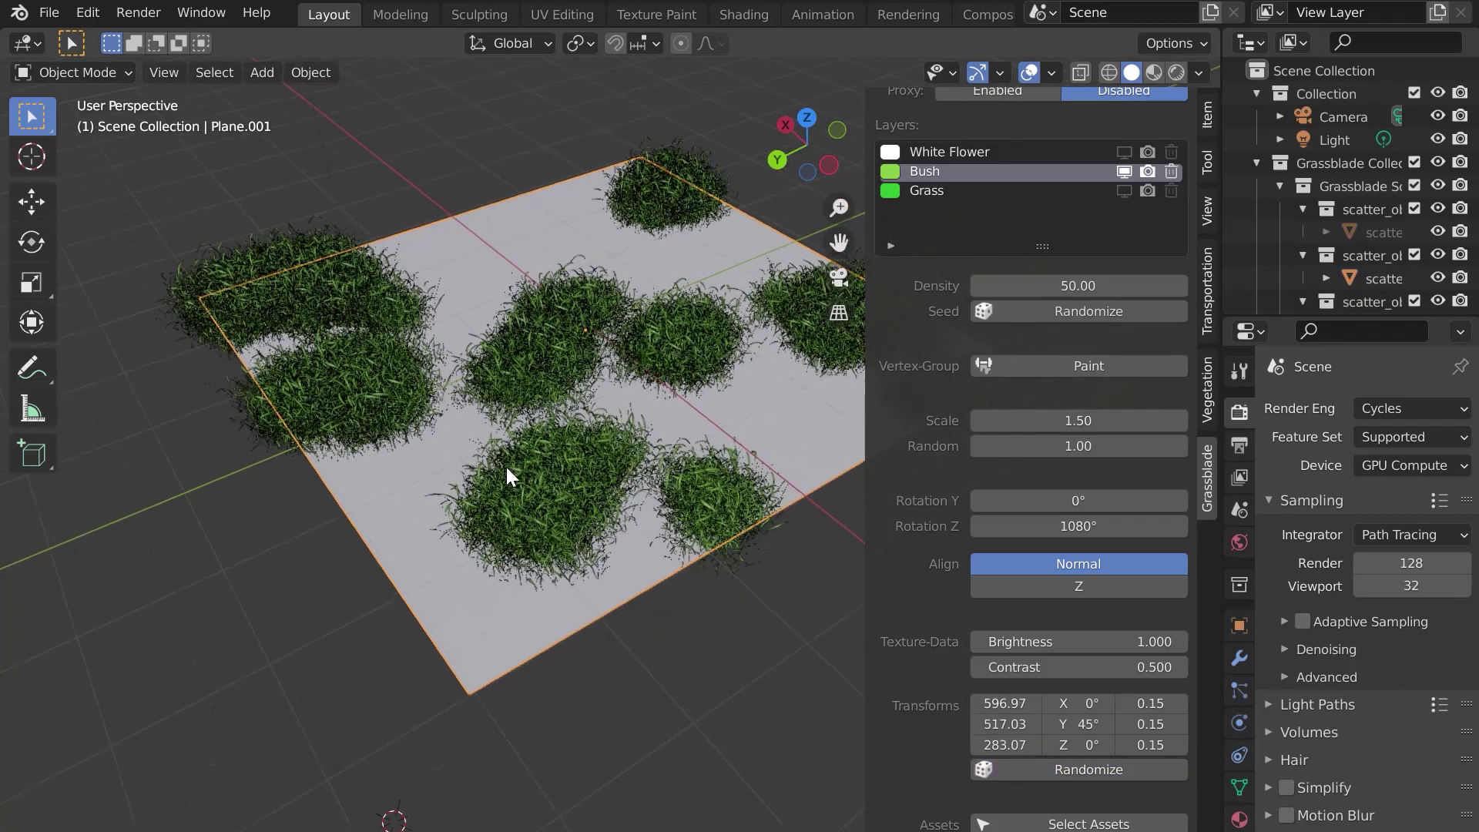
pyautogui.click(1010, 765)
pyautogui.moveTo(1149, 703)
pyautogui.mouseDown()
pyautogui.moveTo(1182, 703)
pyautogui.moveTo(1132, 703)
pyautogui.moveTo(1153, 705)
pyautogui.mouseUp()
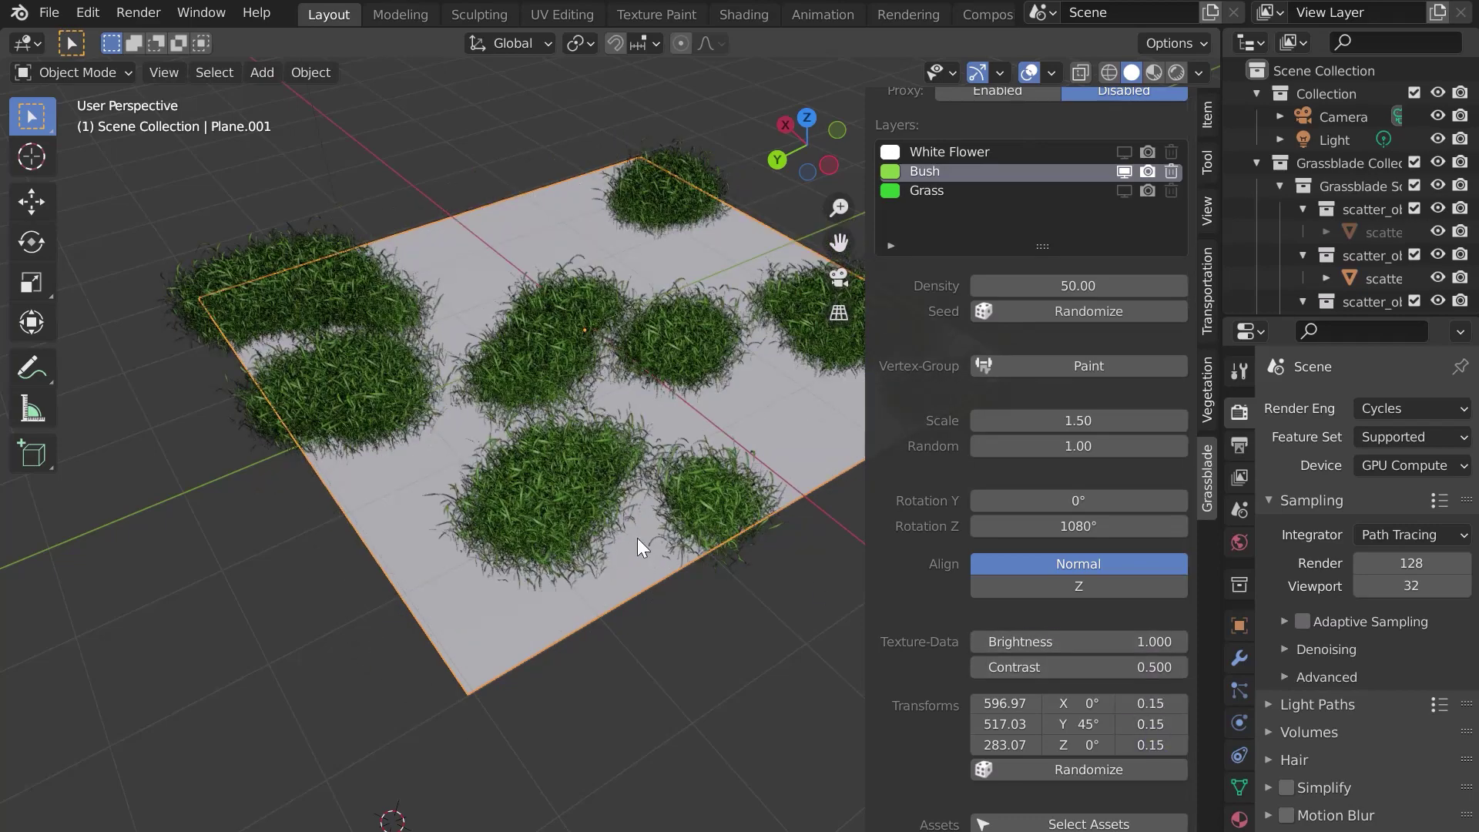
# Turn the White Flower and Grass layers' viewport display back on, leaving Grass as the active layer.
pyautogui.scroll(-3, 1100, 683)
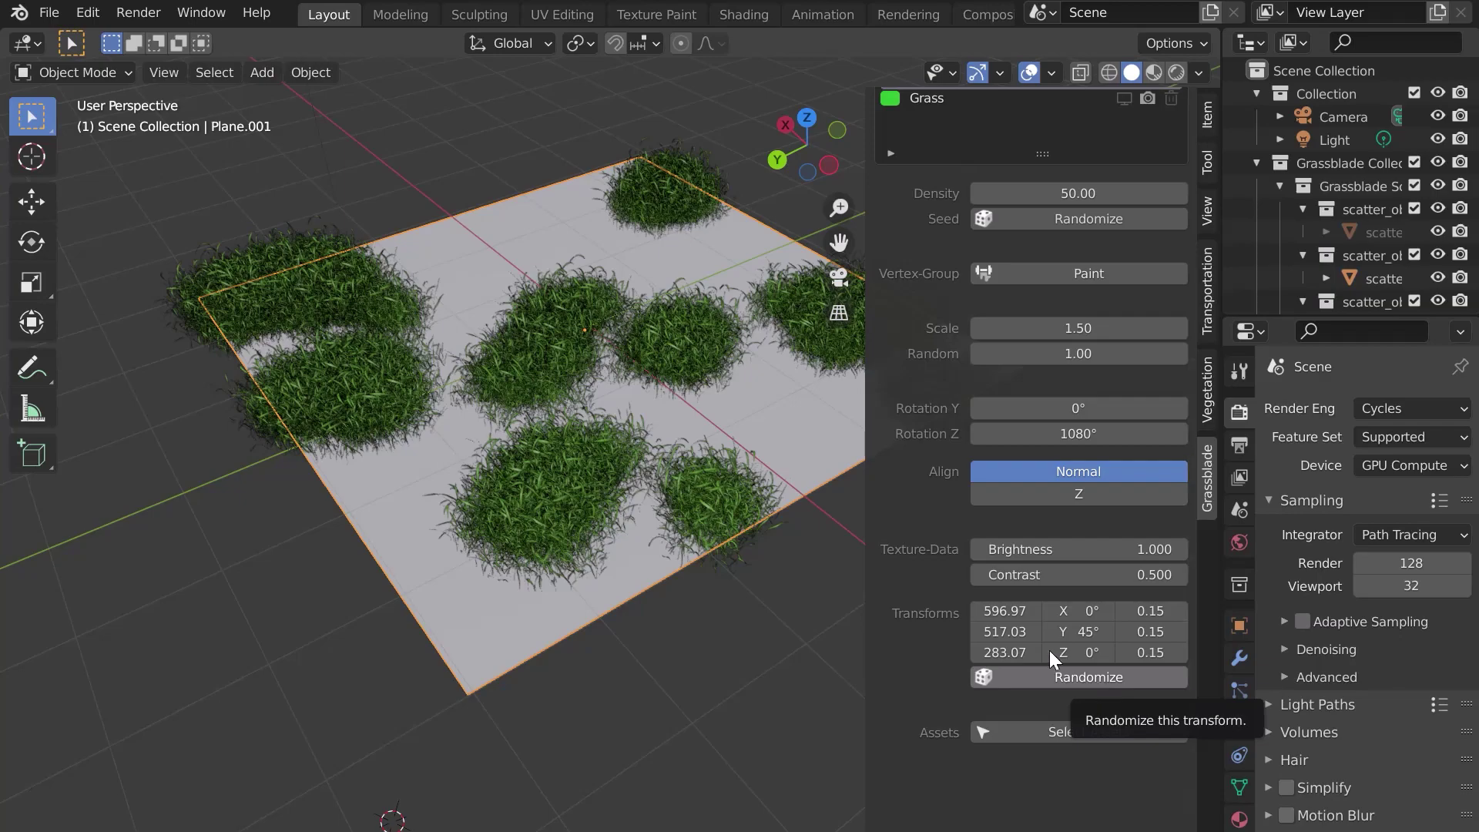
pyautogui.scroll(7, 1065, 595)
pyautogui.scroll(2, 1065, 595)
pyautogui.click(1128, 379)
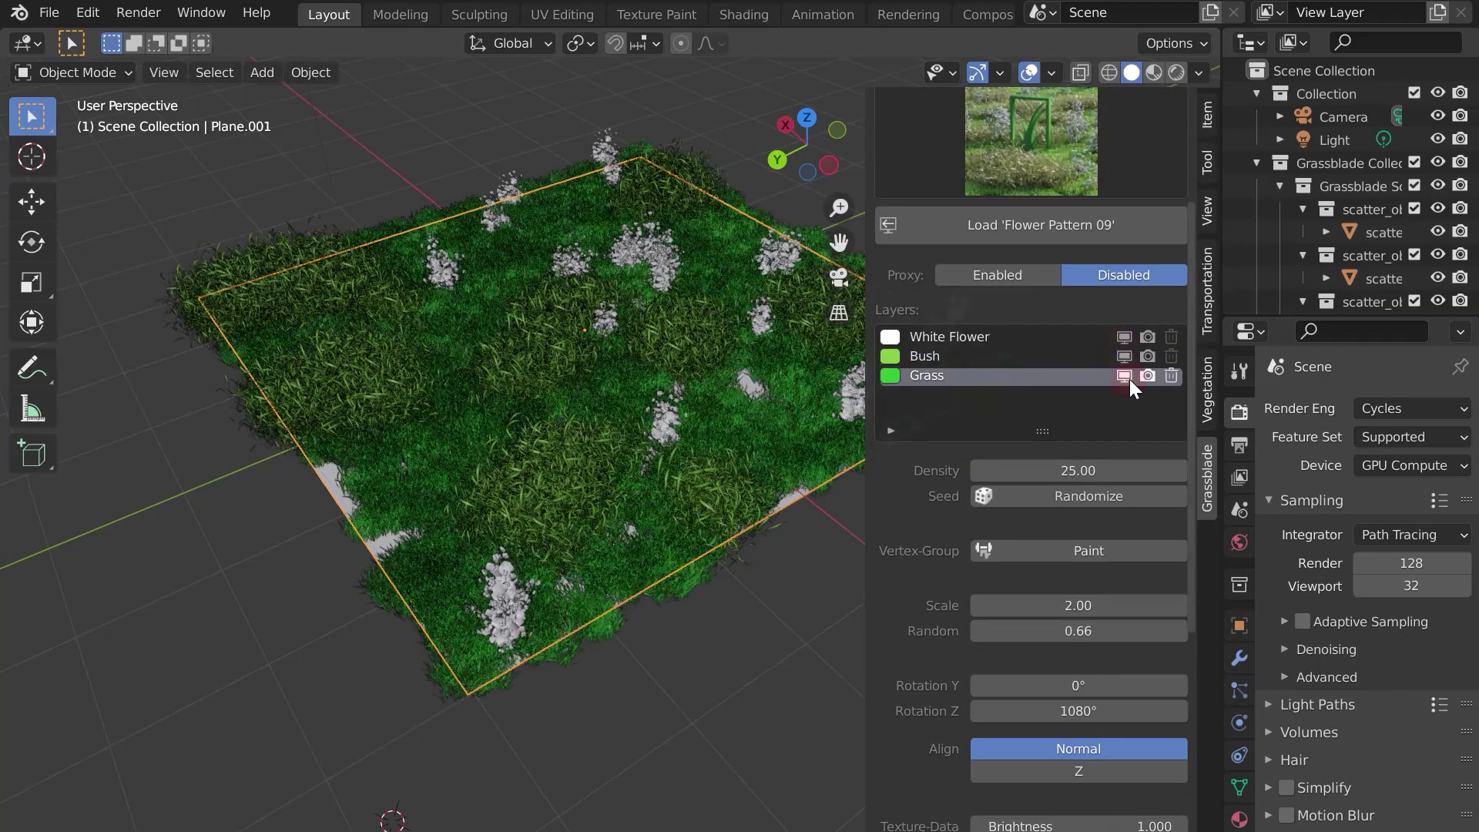
pyautogui.moveTo(459, 486); pyautogui.dragTo(451, 465, button='middle')
# Filter the biomes to Fields and load the 'Field Lavender 01' biome onto the plane.
pyautogui.scroll(6, 981, 371)
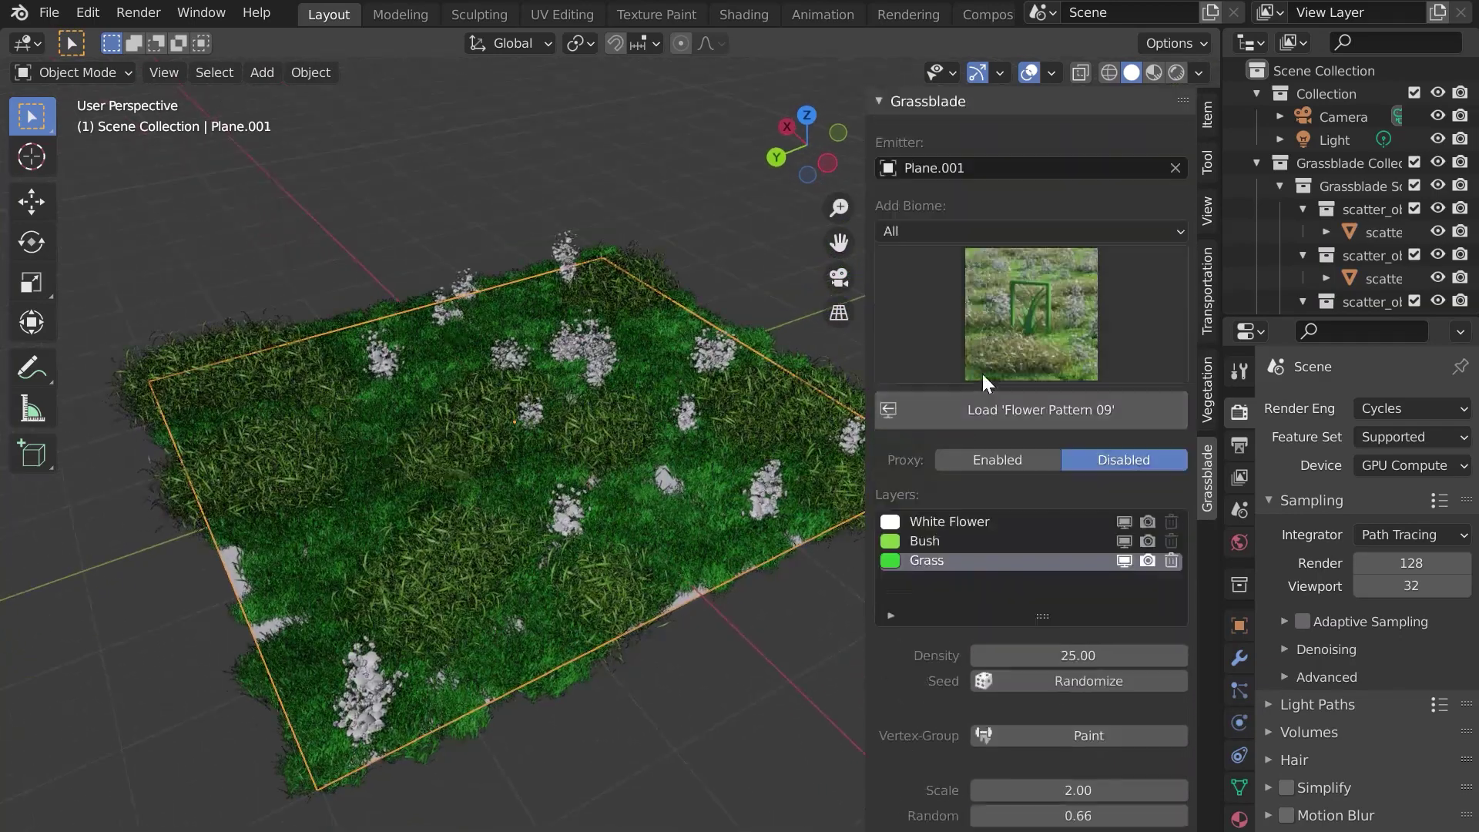
pyautogui.click(1027, 231)
pyautogui.click(992, 333)
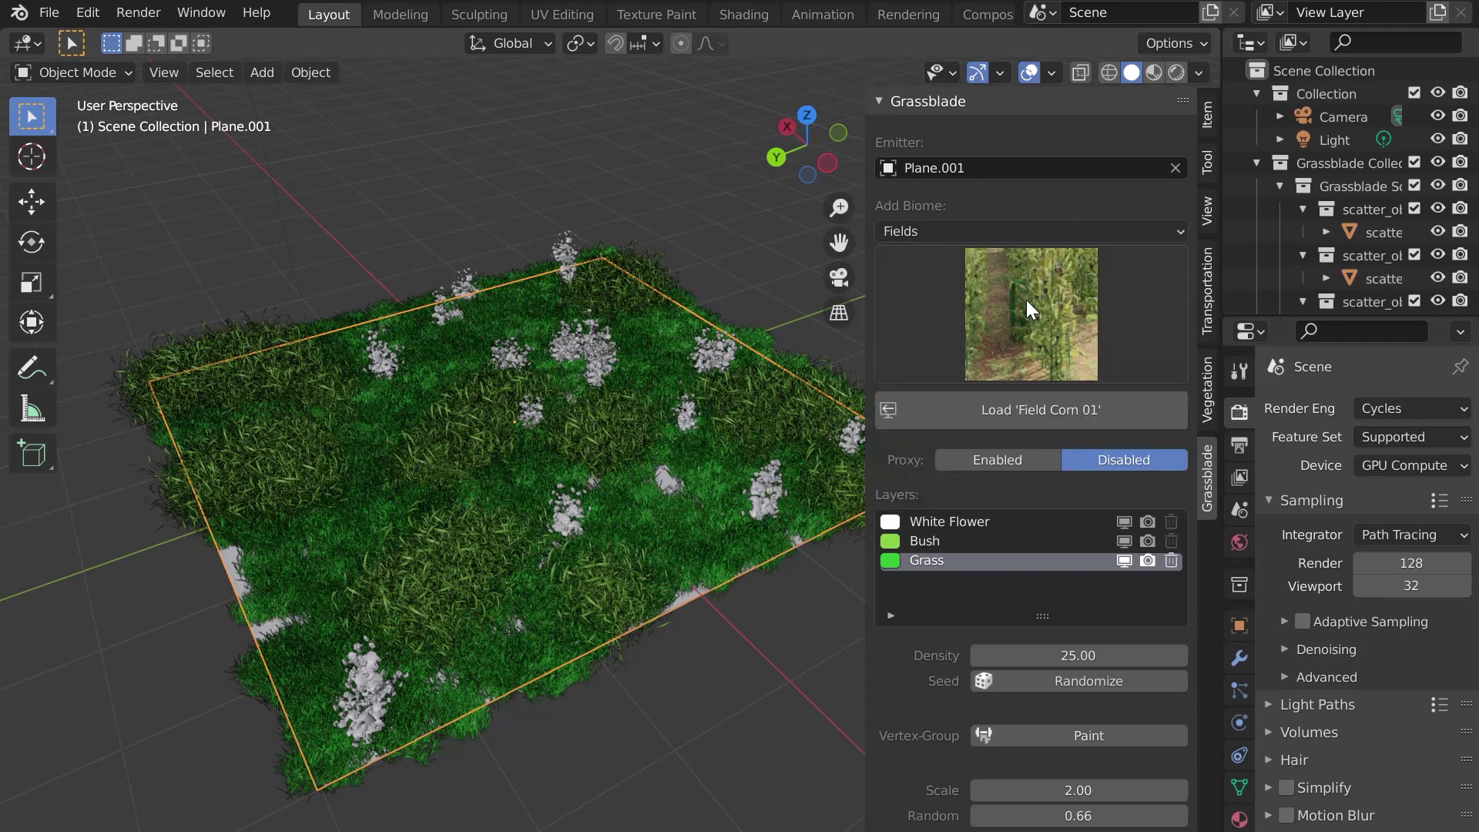
pyautogui.click(1026, 299)
pyautogui.click(1179, 510)
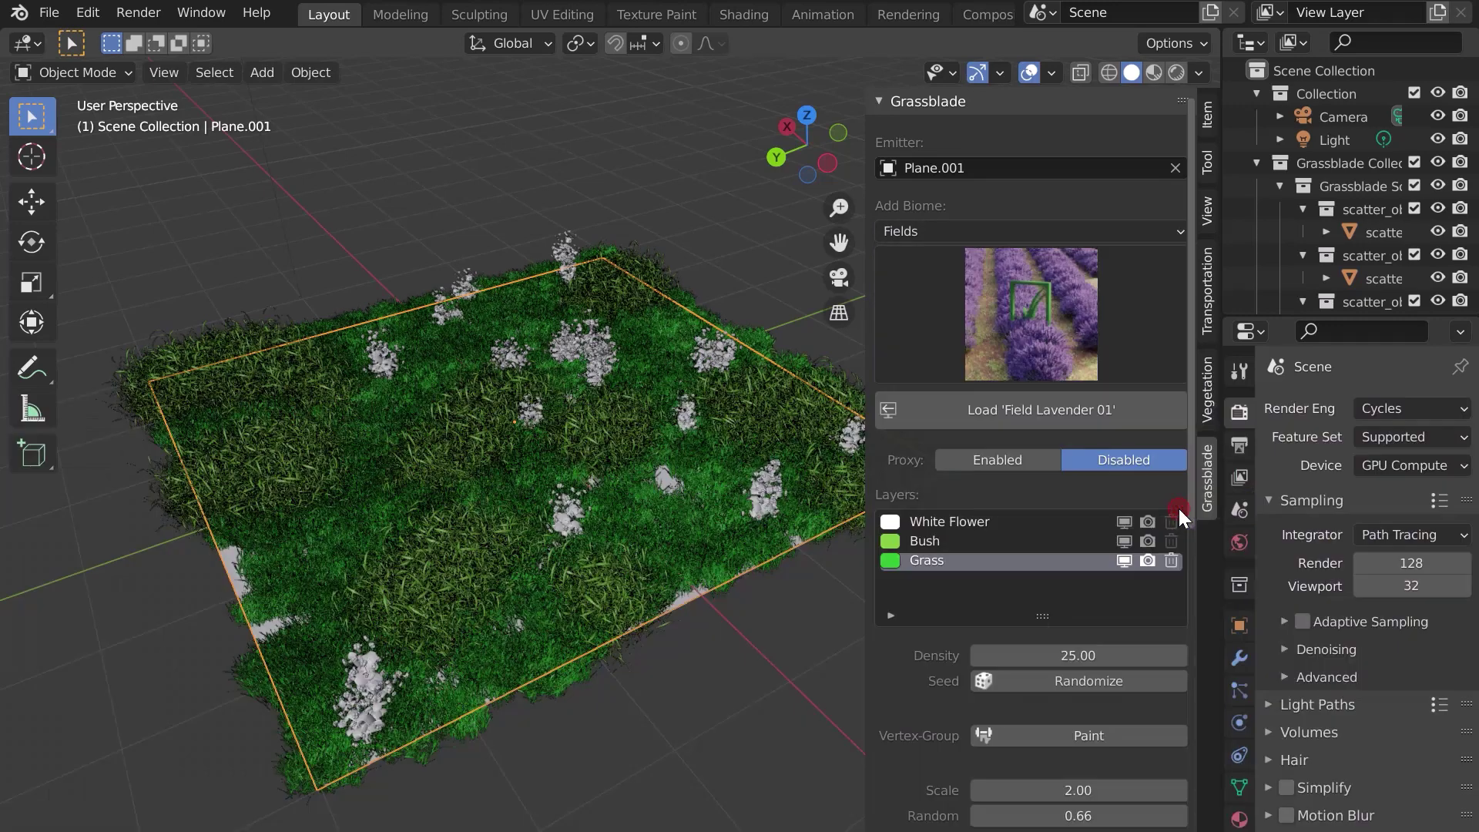
pyautogui.click(1038, 412)
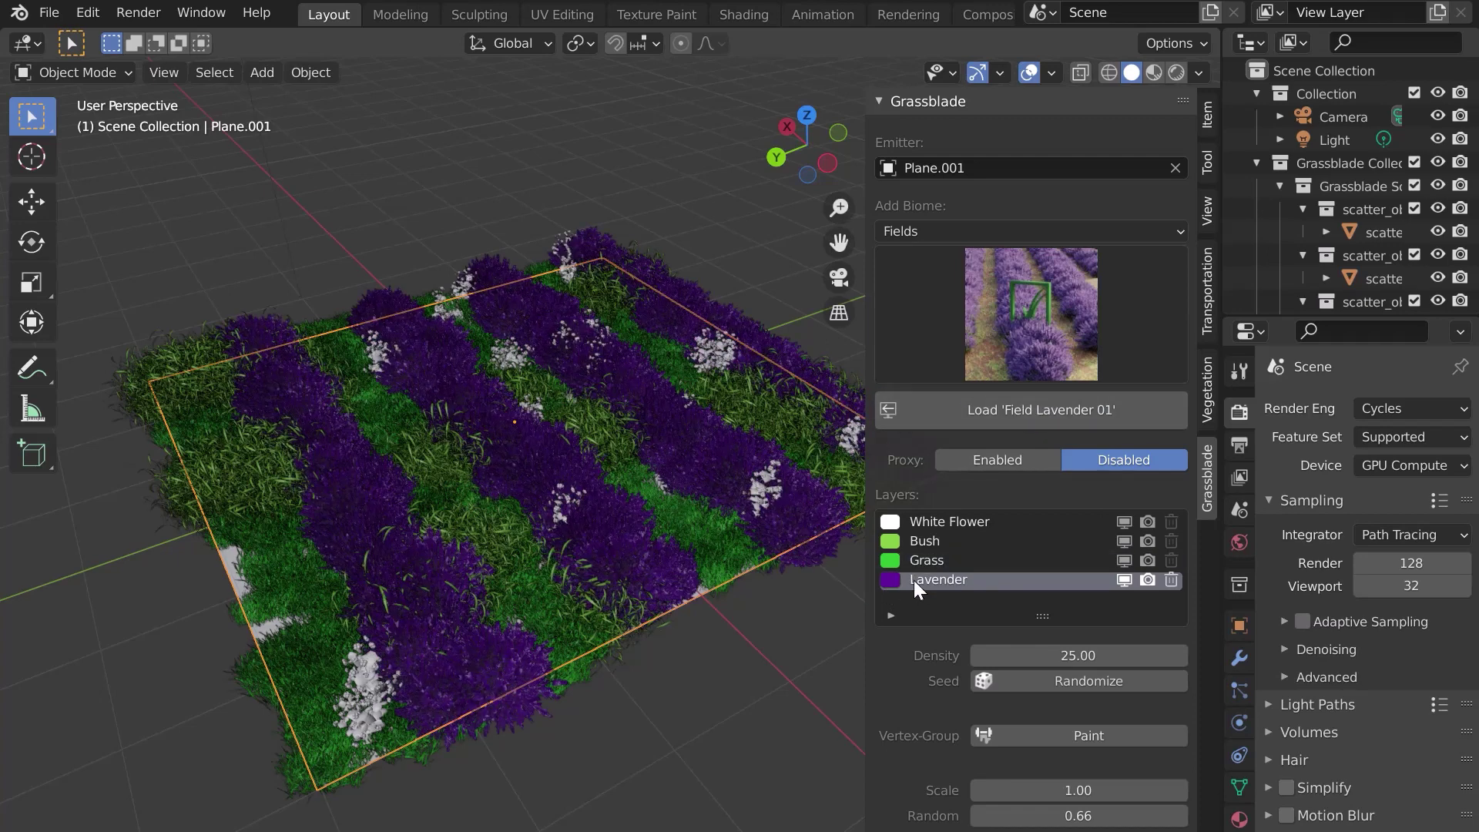
# Randomize the Lavender layer's seed and set its texture transform's Z rotation to 31°.
pyautogui.scroll(-5, 1083, 621)
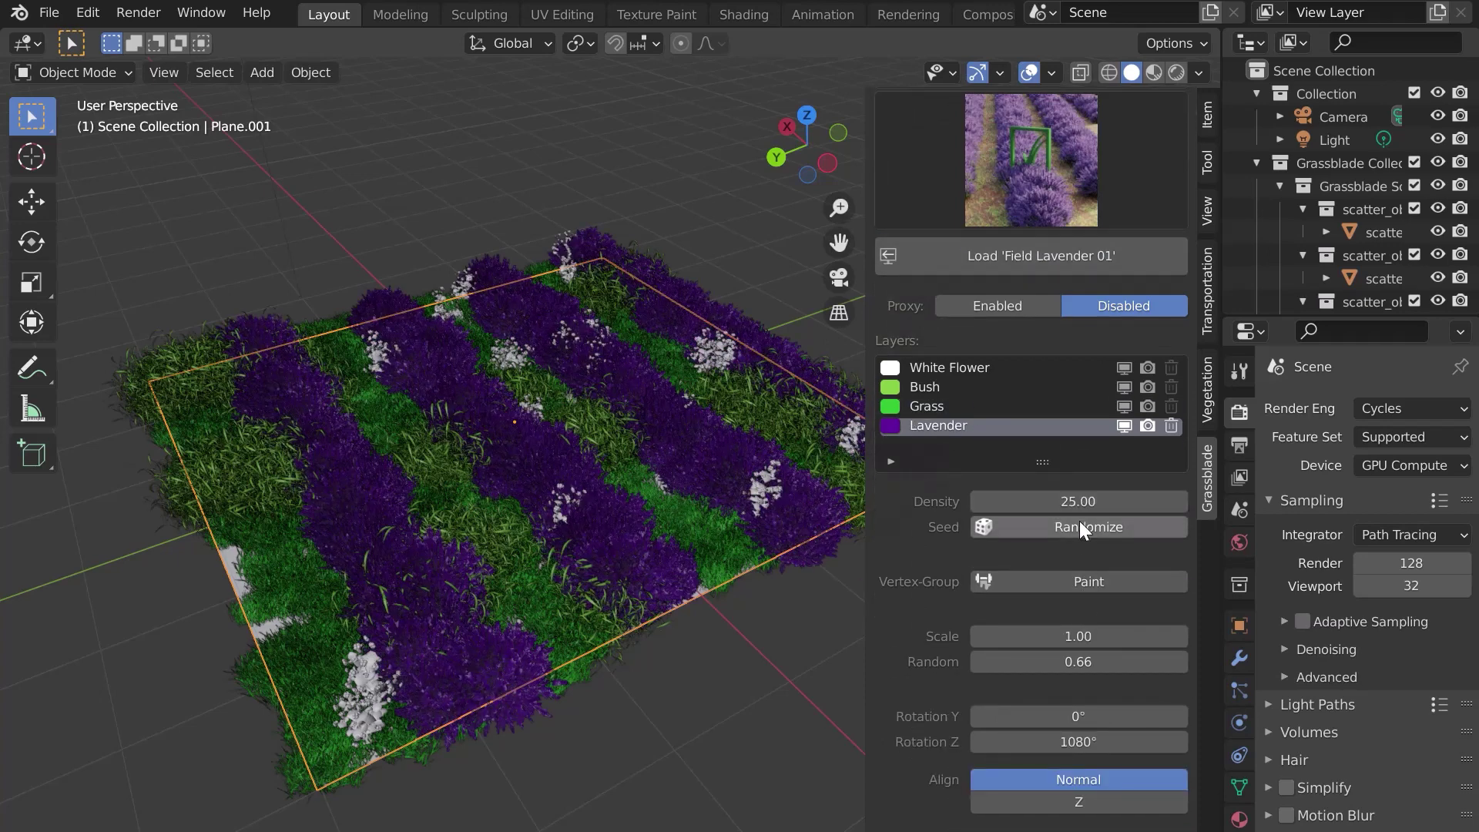
pyautogui.click(1079, 526)
pyautogui.moveTo(1051, 638)
pyautogui.mouseDown()
pyautogui.moveTo(1001, 638)
pyautogui.moveTo(1050, 637)
pyautogui.mouseUp()
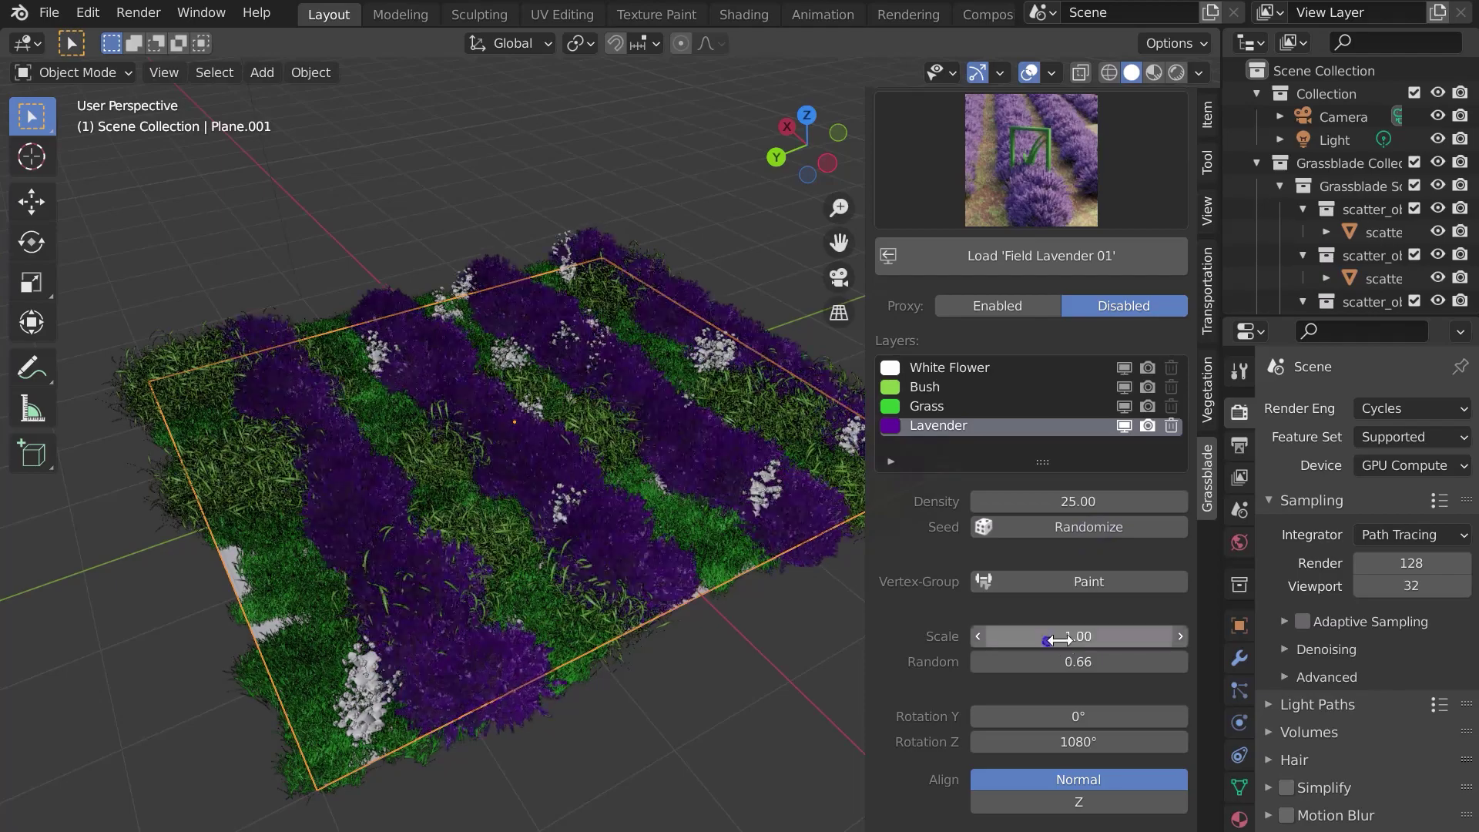
pyautogui.scroll(-12, 1072, 678)
pyautogui.moveTo(1079, 545); pyautogui.dragTo(1137, 545)
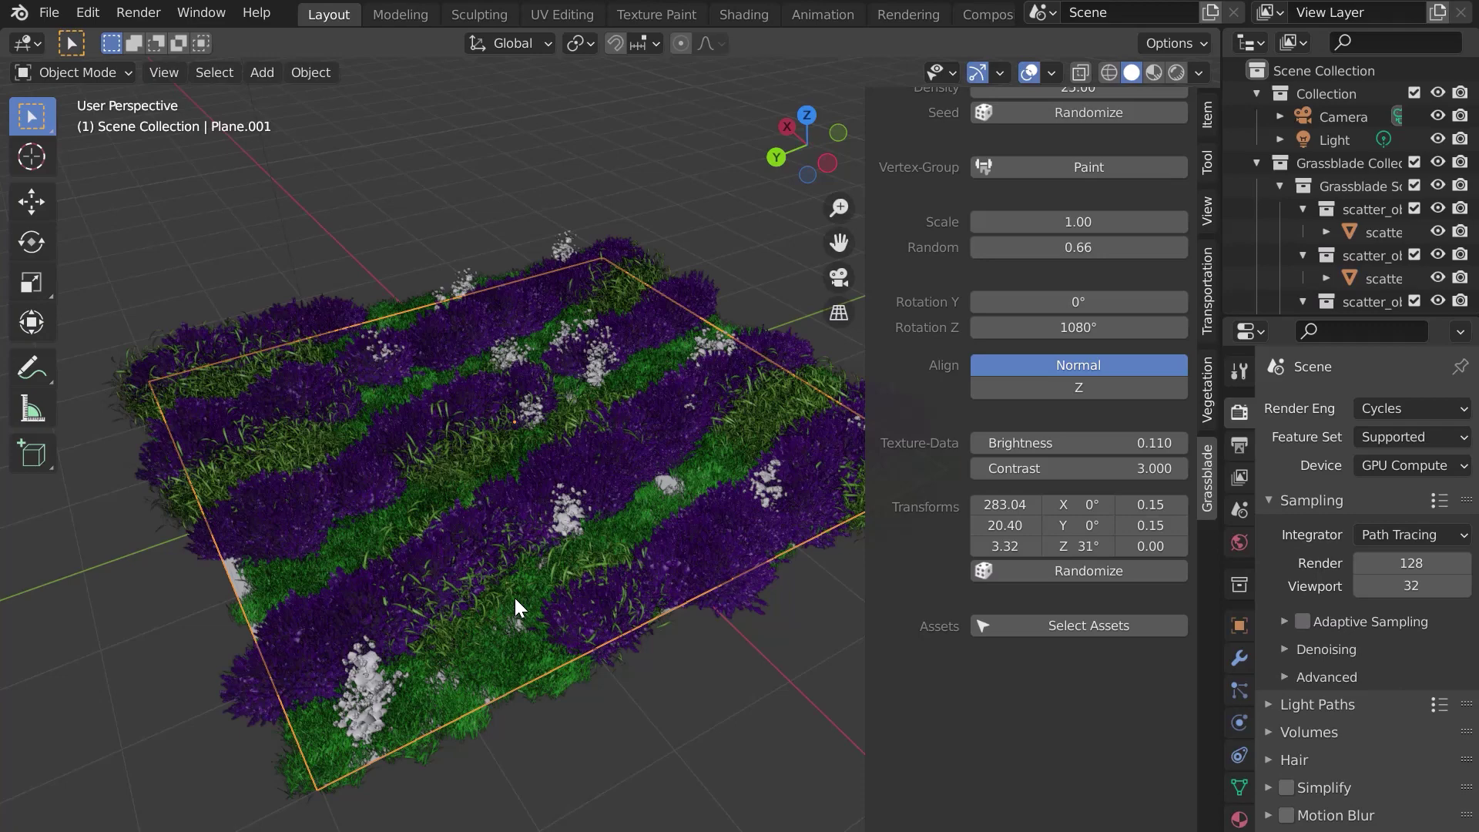
# Select the Grass layer's source assets and inspect the grass clump beside the scattered field.
pyautogui.moveTo(510, 588); pyautogui.dragTo(501, 501, button='middle')
pyautogui.scroll(8, 962, 277)
pyautogui.click(934, 268)
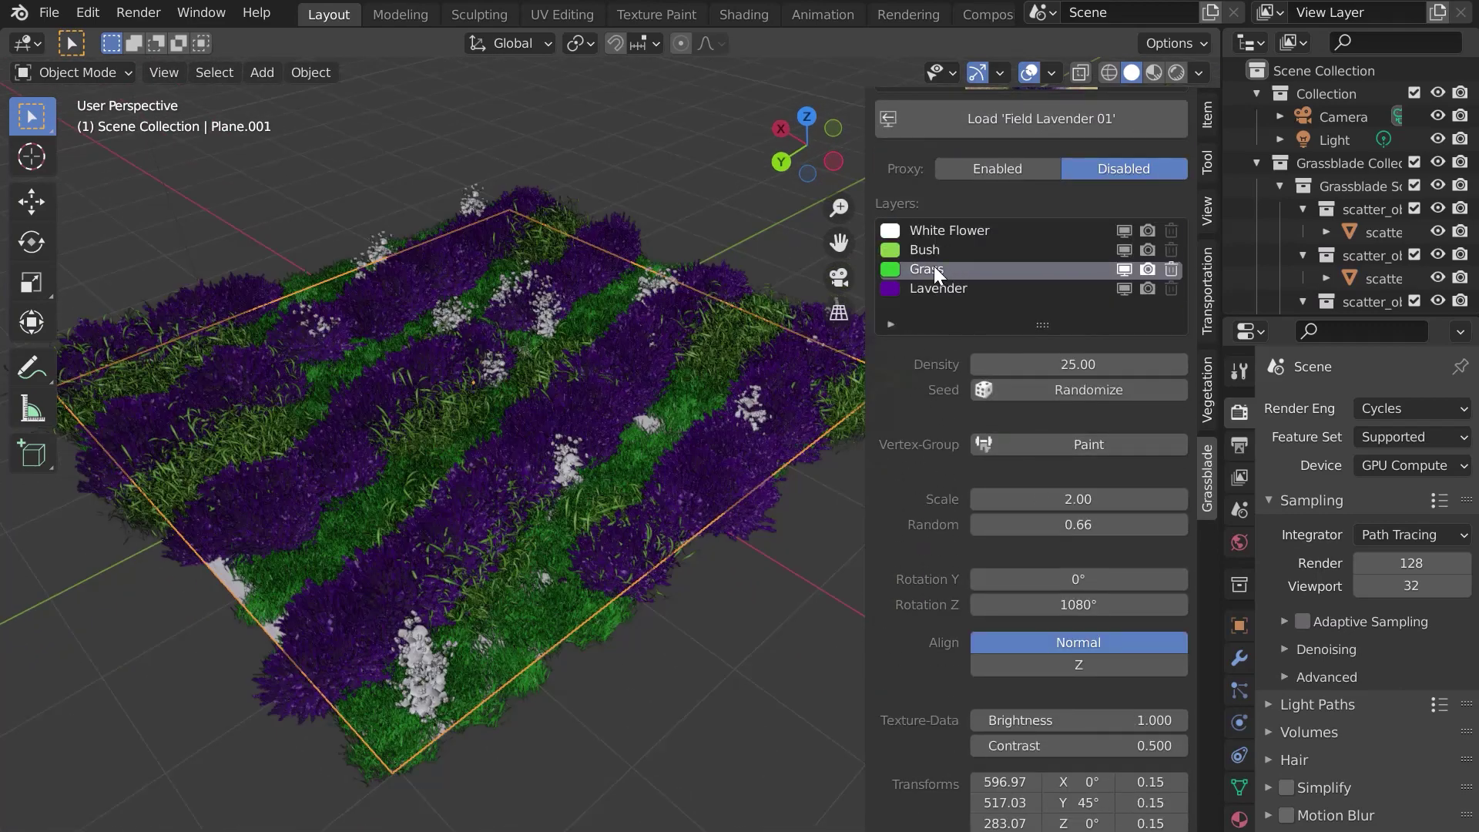
pyautogui.scroll(-8, 1007, 360)
pyautogui.click(1097, 654)
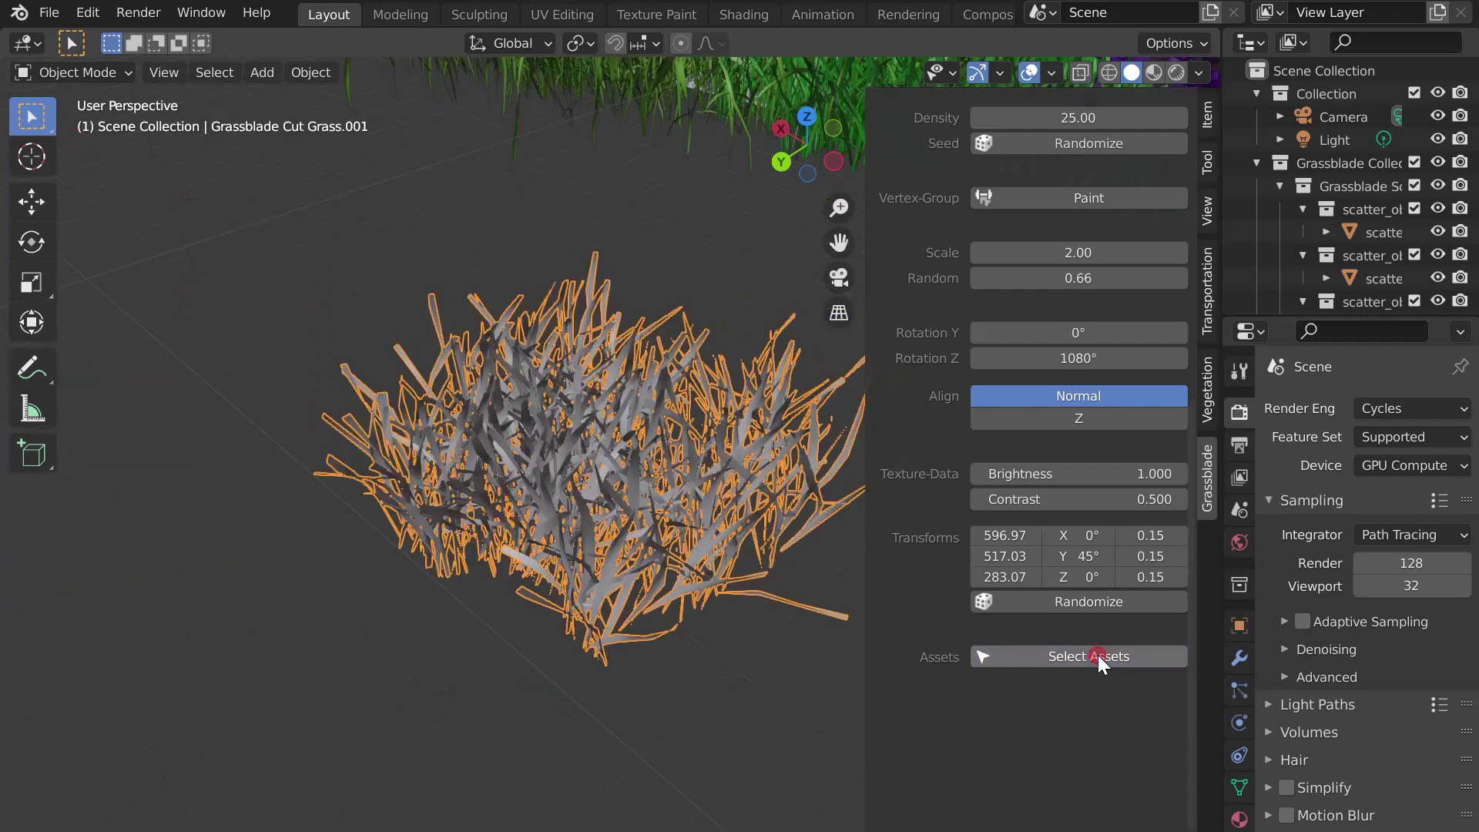
pyautogui.scroll(-3, 599, 492)
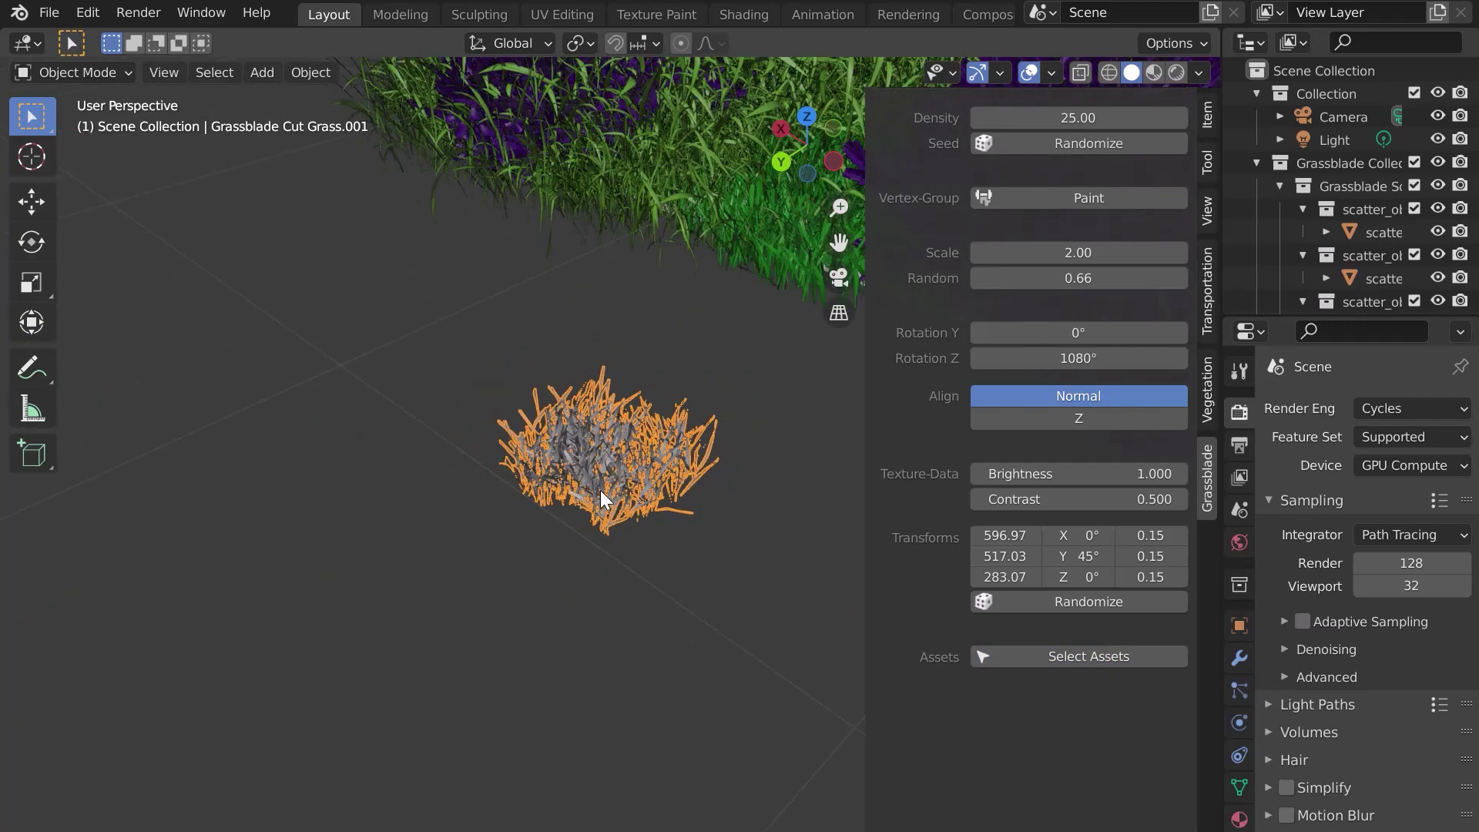
pyautogui.scroll(-8, 600, 489)
pyautogui.moveTo(455, 508); pyautogui.dragTo(482, 536, button='middle')
pyautogui.scroll(3, 423, 506)
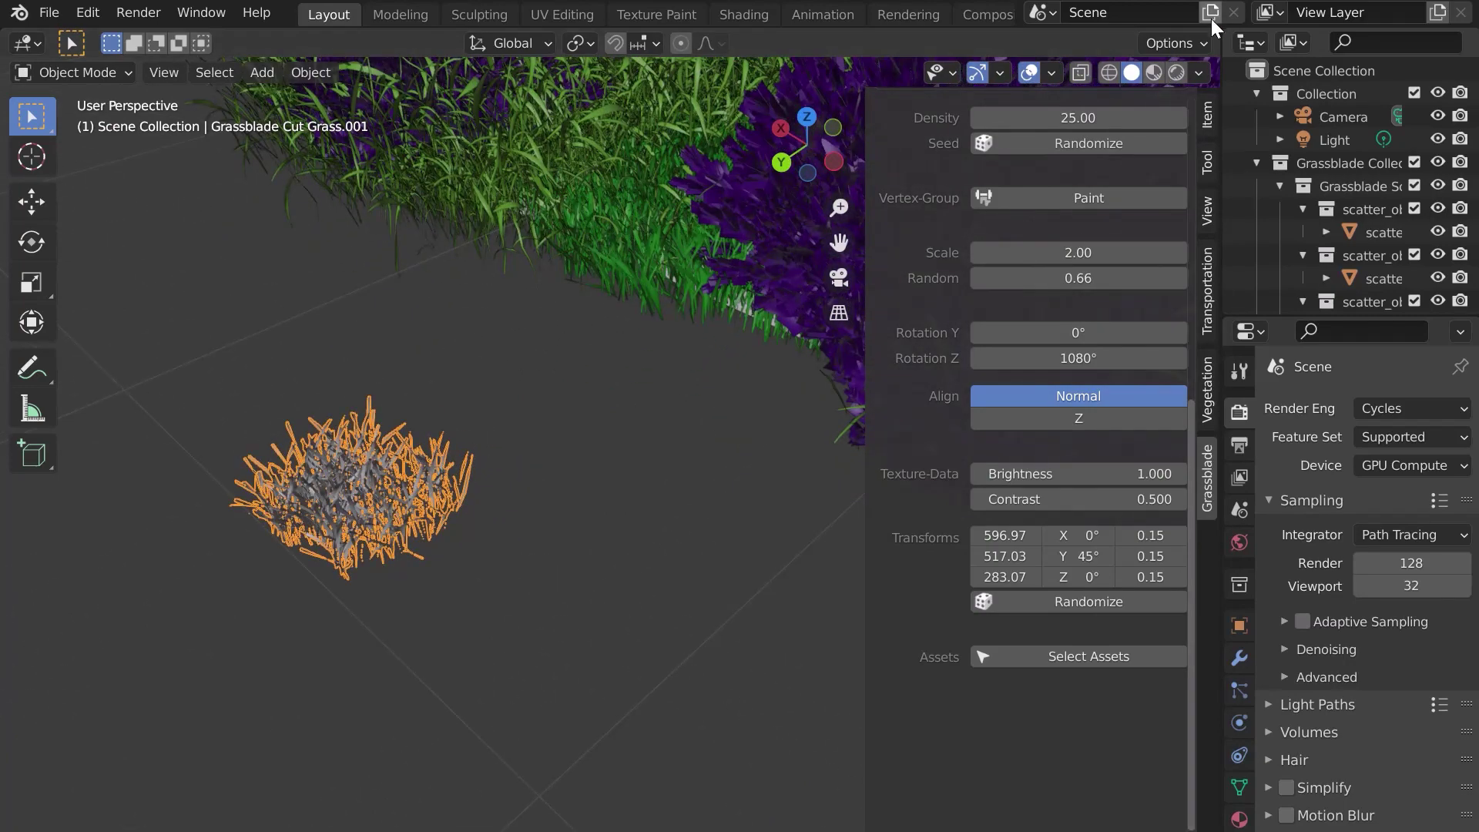
# Open a Shader Editor next to the 3D viewport and frame the grass material's VEGETATION_GRASS node.
pyautogui.moveTo(1216, 32); pyautogui.dragTo(839, 46)
pyautogui.click(866, 43)
pyautogui.click(736, 265)
pyautogui.press('n')
pyautogui.click(1238, 819)
pyautogui.click(943, 43)
pyautogui.click(935, 70)
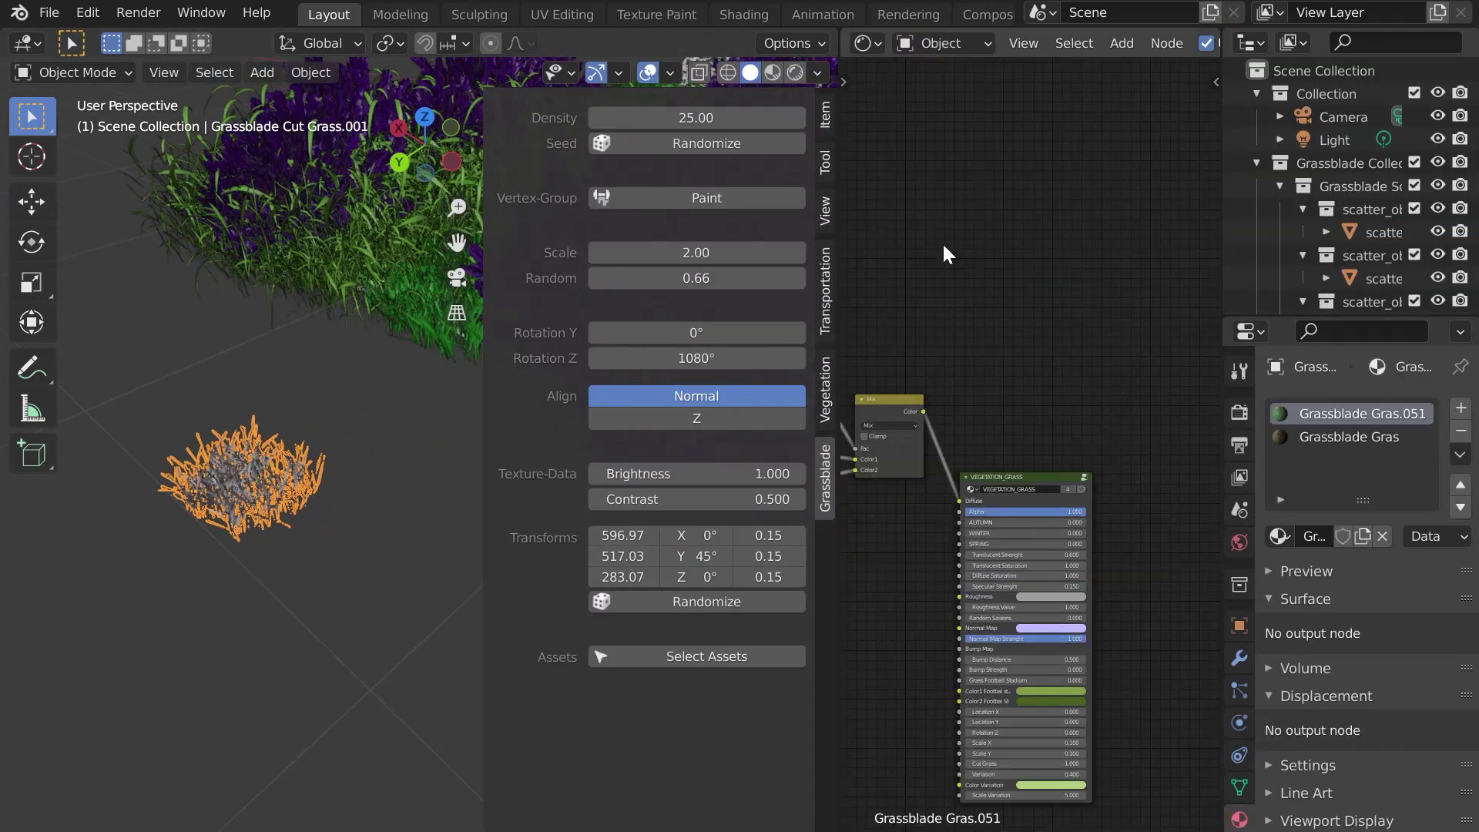
pyautogui.press('KP_Decimal')
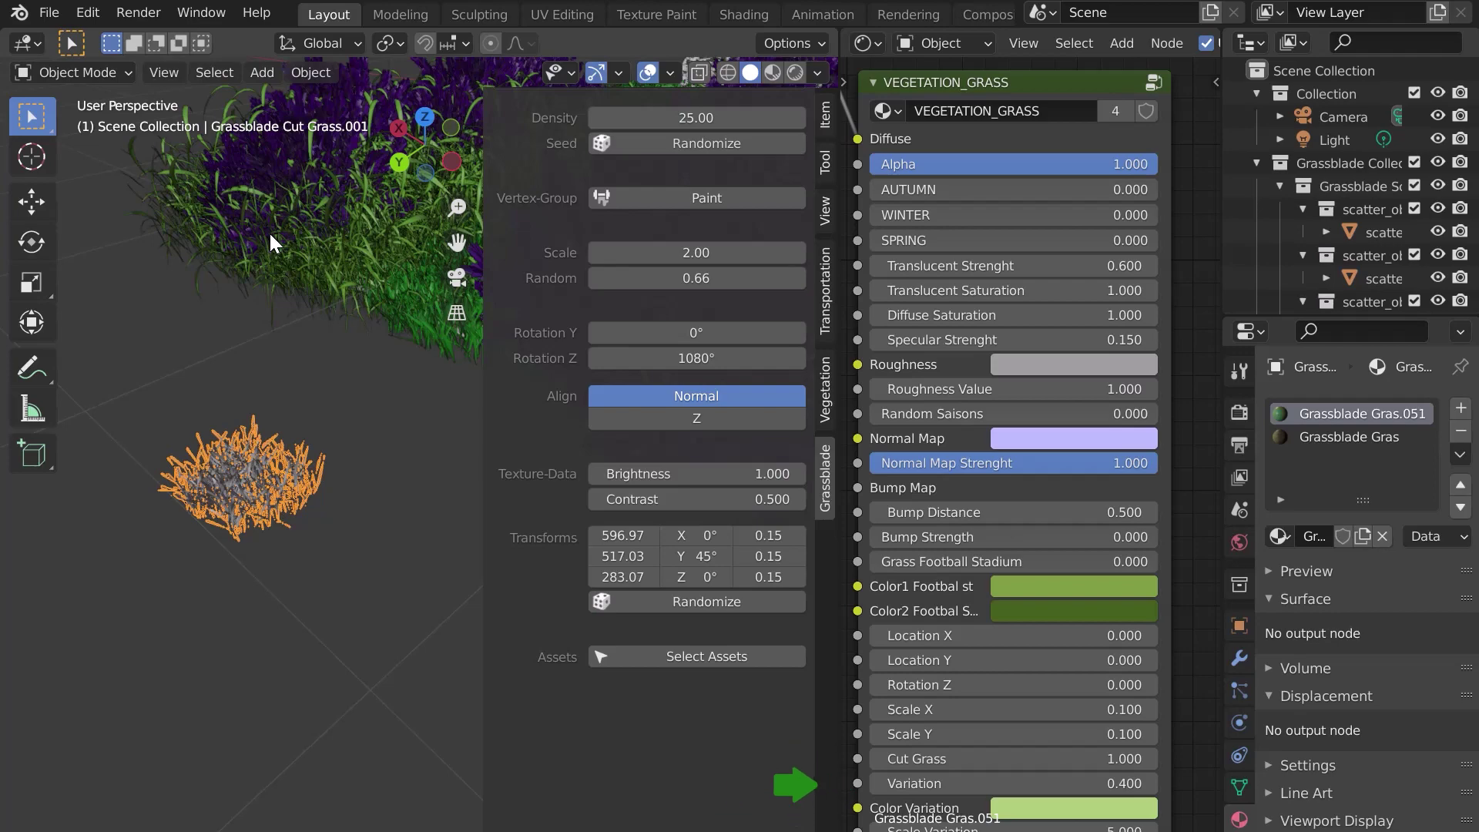
# Place the 3D cursor near the grass clump and widen the 3D viewport over the Shader Editor.
pyautogui.keyDown('shift'); pyautogui.rightClick(230, 302); pyautogui.keyUp('shift')
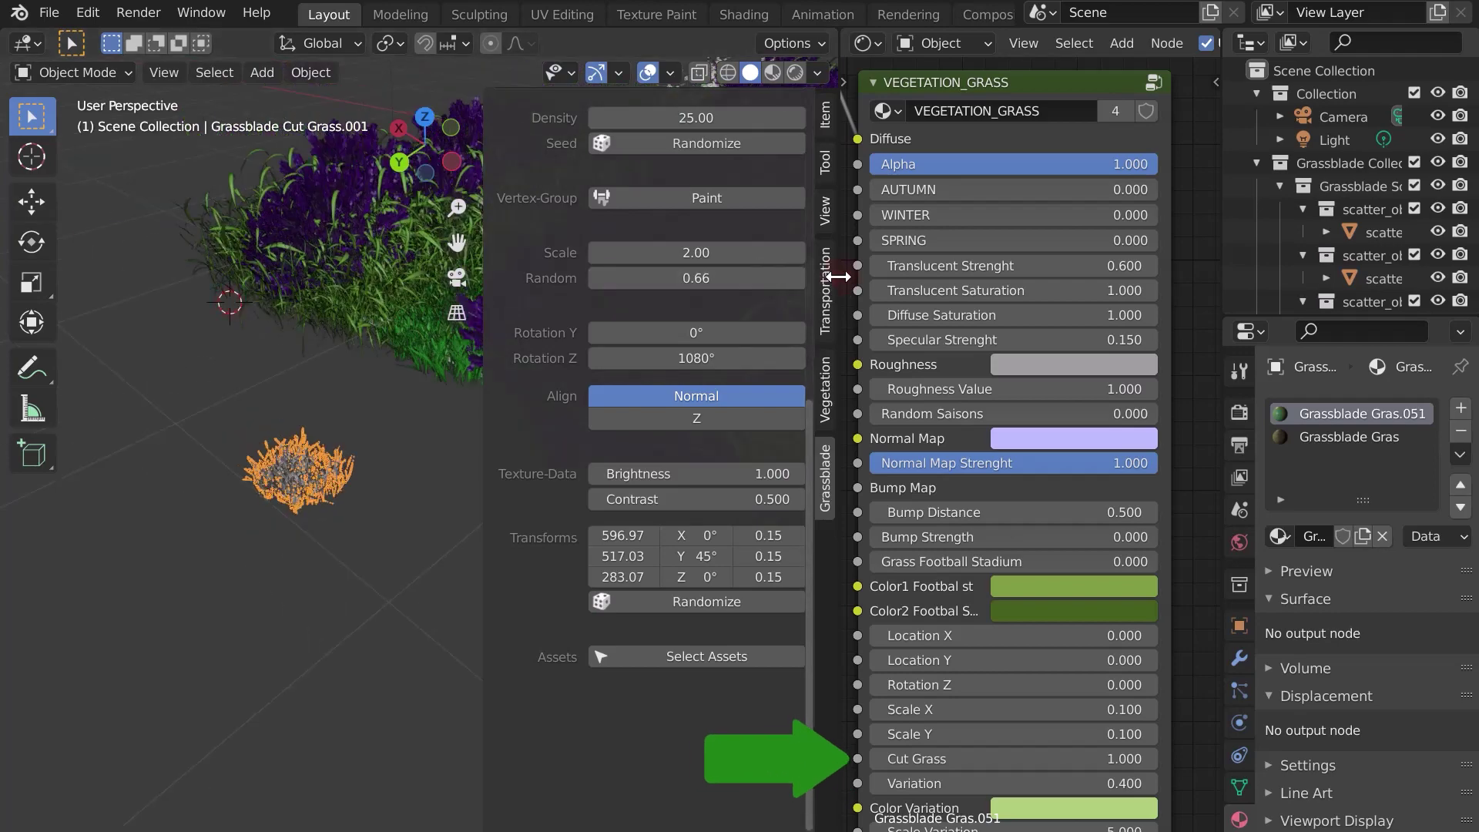
pyautogui.moveTo(838, 277); pyautogui.dragTo(1170, 302)
pyautogui.scroll(-5, 707, 312)
pyautogui.scroll(-3, 706, 308)
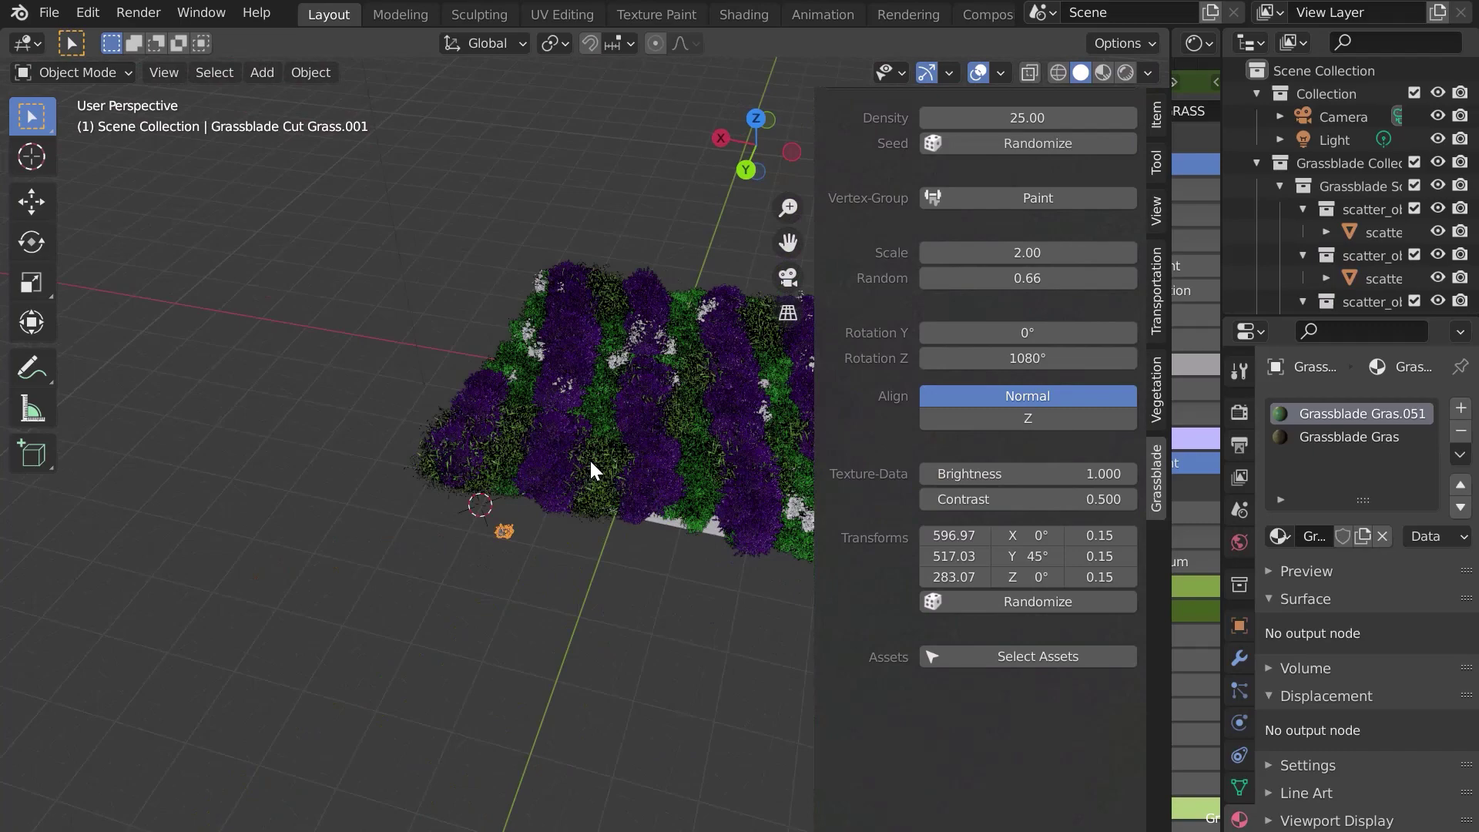
# Add a new plane at the 3D cursor, scale it up to roughly the field's size and apply its scale.
pyautogui.moveTo(589, 459); pyautogui.dragTo(504, 469, button='middle')
pyautogui.hotkey('shift', 'a')
pyautogui.click(585, 467)
pyautogui.press('s')
pyautogui.click(759, 452)
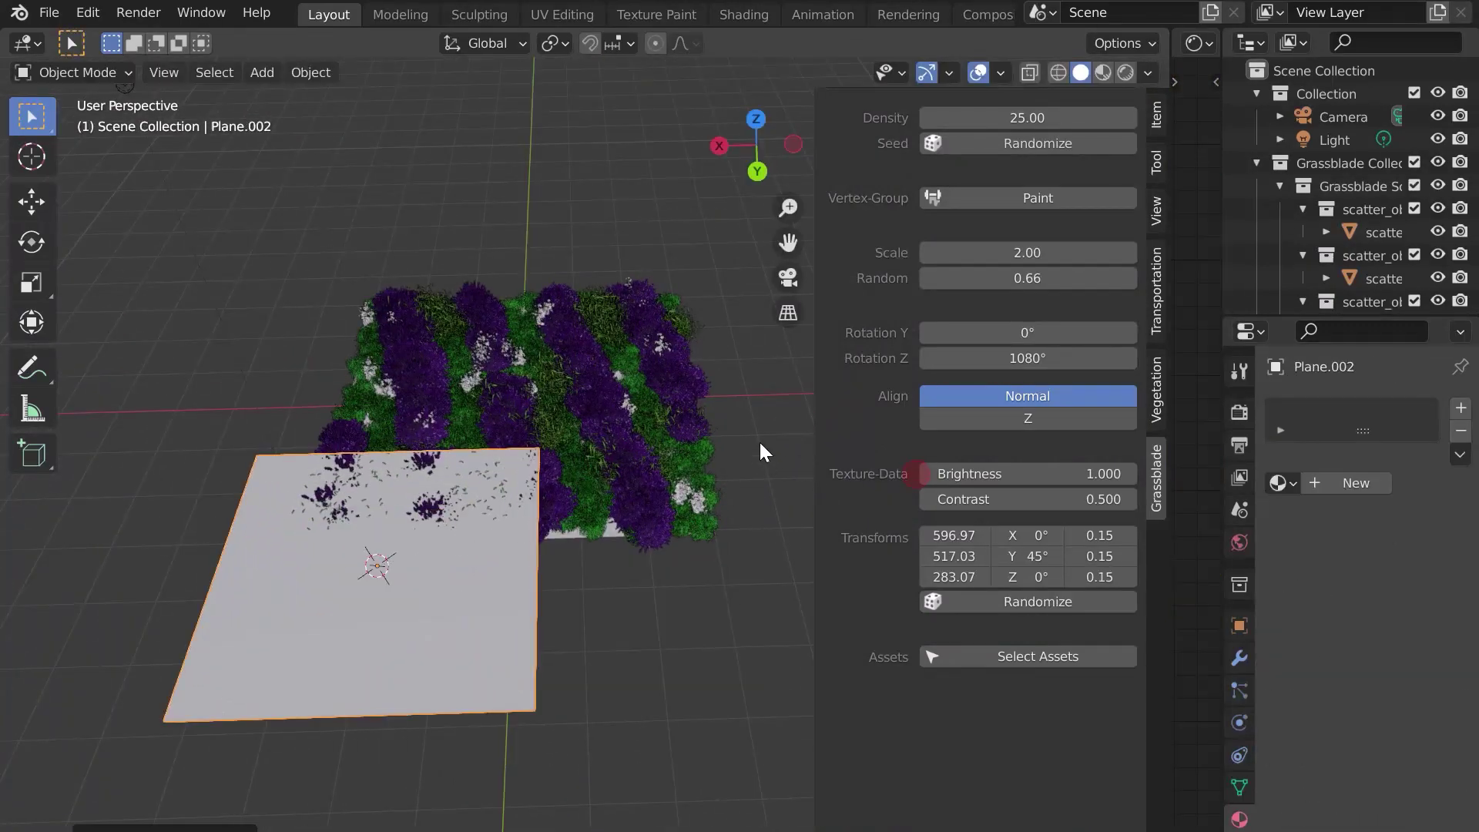
pyautogui.hotkey('ctrl', 'a')
pyautogui.click(750, 442)
# Move the new plane along the Y axis until it is clear of the scattered field.
pyautogui.moveTo(616, 456); pyautogui.dragTo(531, 485, button='middle')
pyautogui.scroll(-2, 528, 481)
pyautogui.click(33, 219)
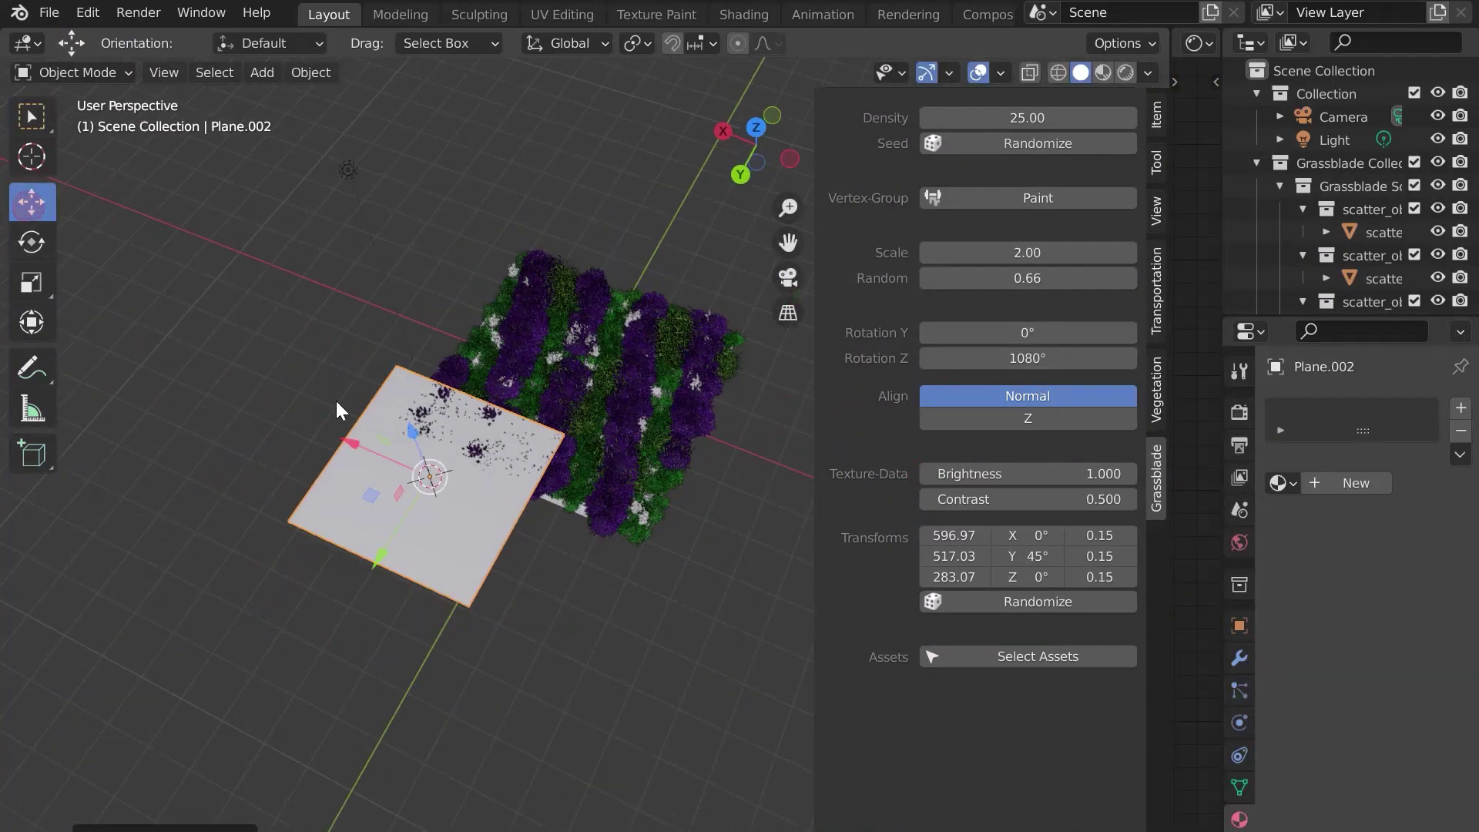
pyautogui.moveTo(339, 408); pyautogui.dragTo(289, 551)
# Set the biome category to All and choose the 'Grass Golf 05' biome.
pyautogui.scroll(8, 1020, 469)
pyautogui.click(1078, 231)
pyautogui.click(960, 266)
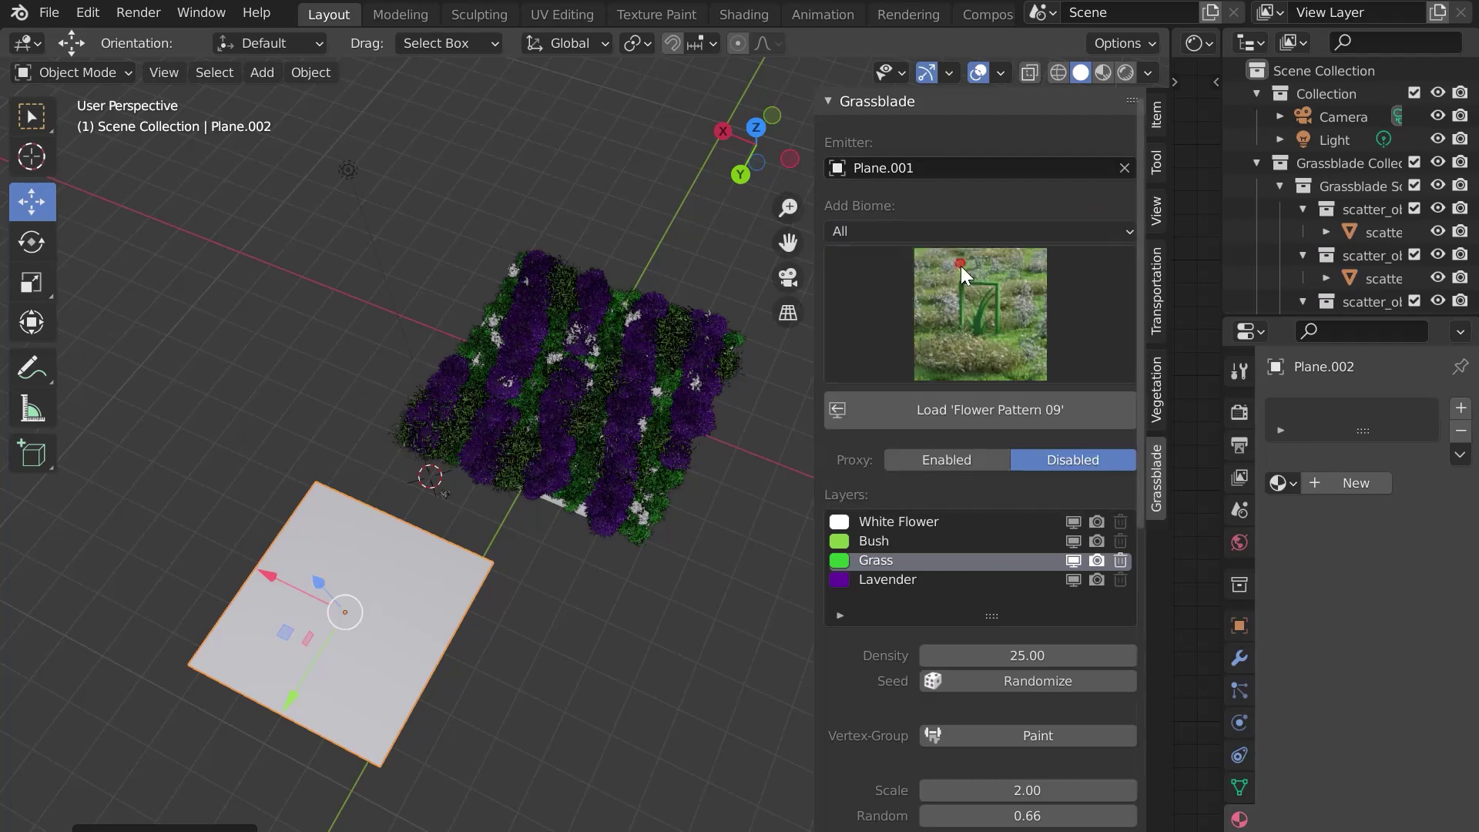
pyautogui.click(978, 316)
pyautogui.click(808, 513)
# Replace the Grassblade emitter with the empty second plane and load the 'Grass Golf 05' biome onto it.
pyautogui.keyDown('shift'); pyautogui.moveTo(510, 558); pyautogui.dragTo(553, 493, button='middle'); pyautogui.keyUp('shift')
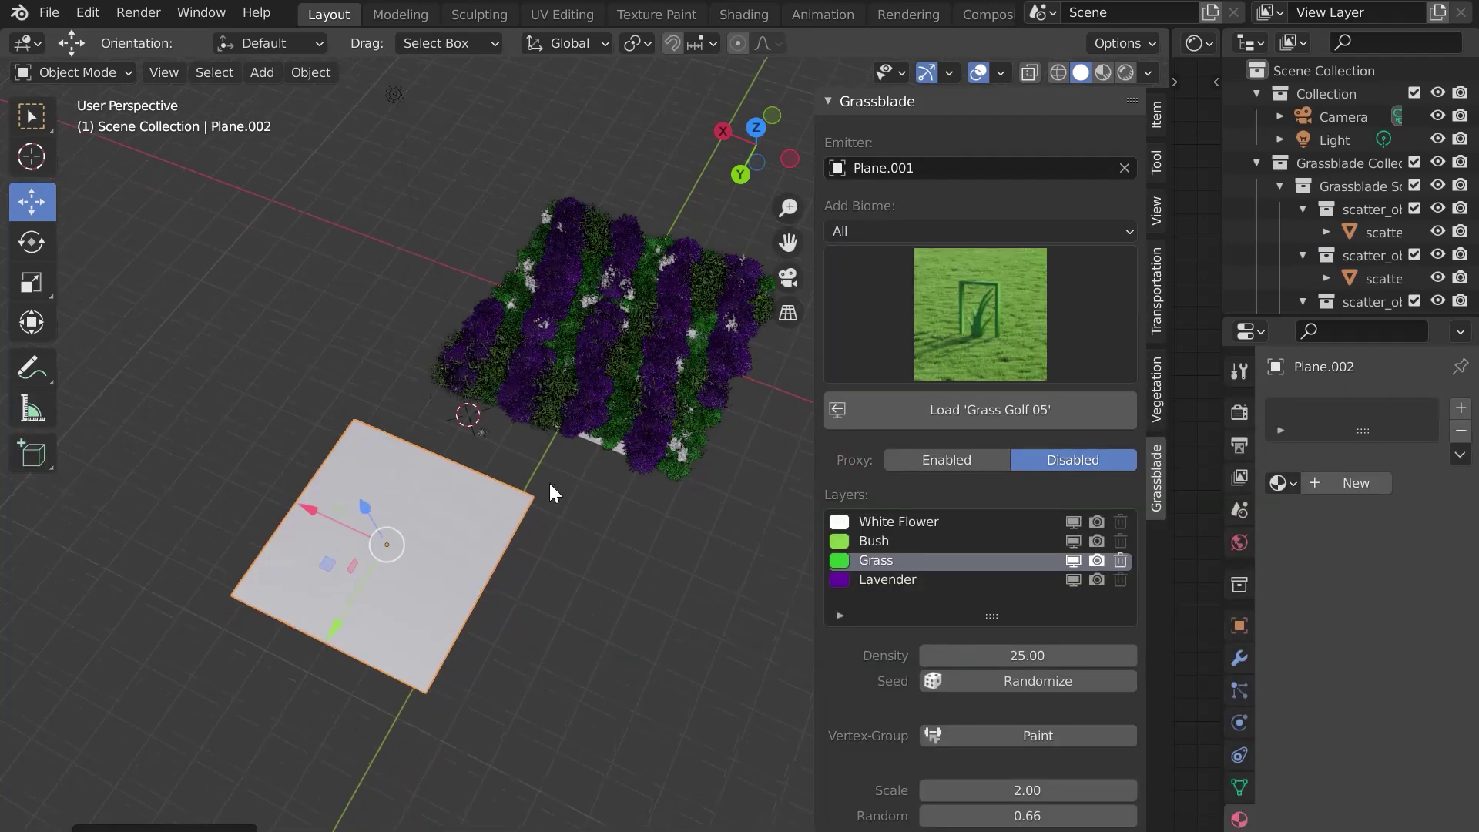
pyautogui.click(1124, 168)
pyautogui.click(1126, 168)
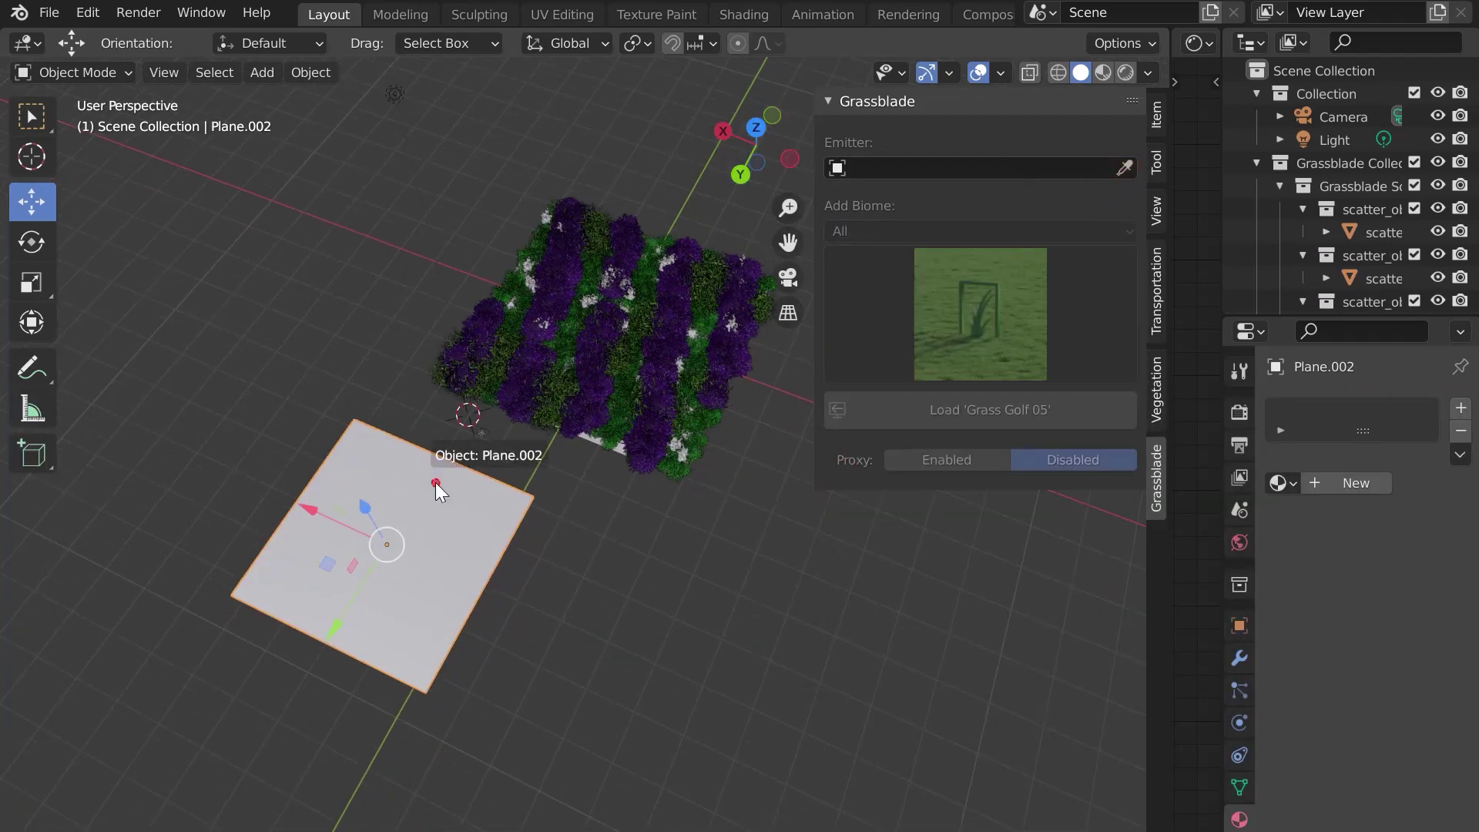
pyautogui.click(432, 485)
pyautogui.click(992, 411)
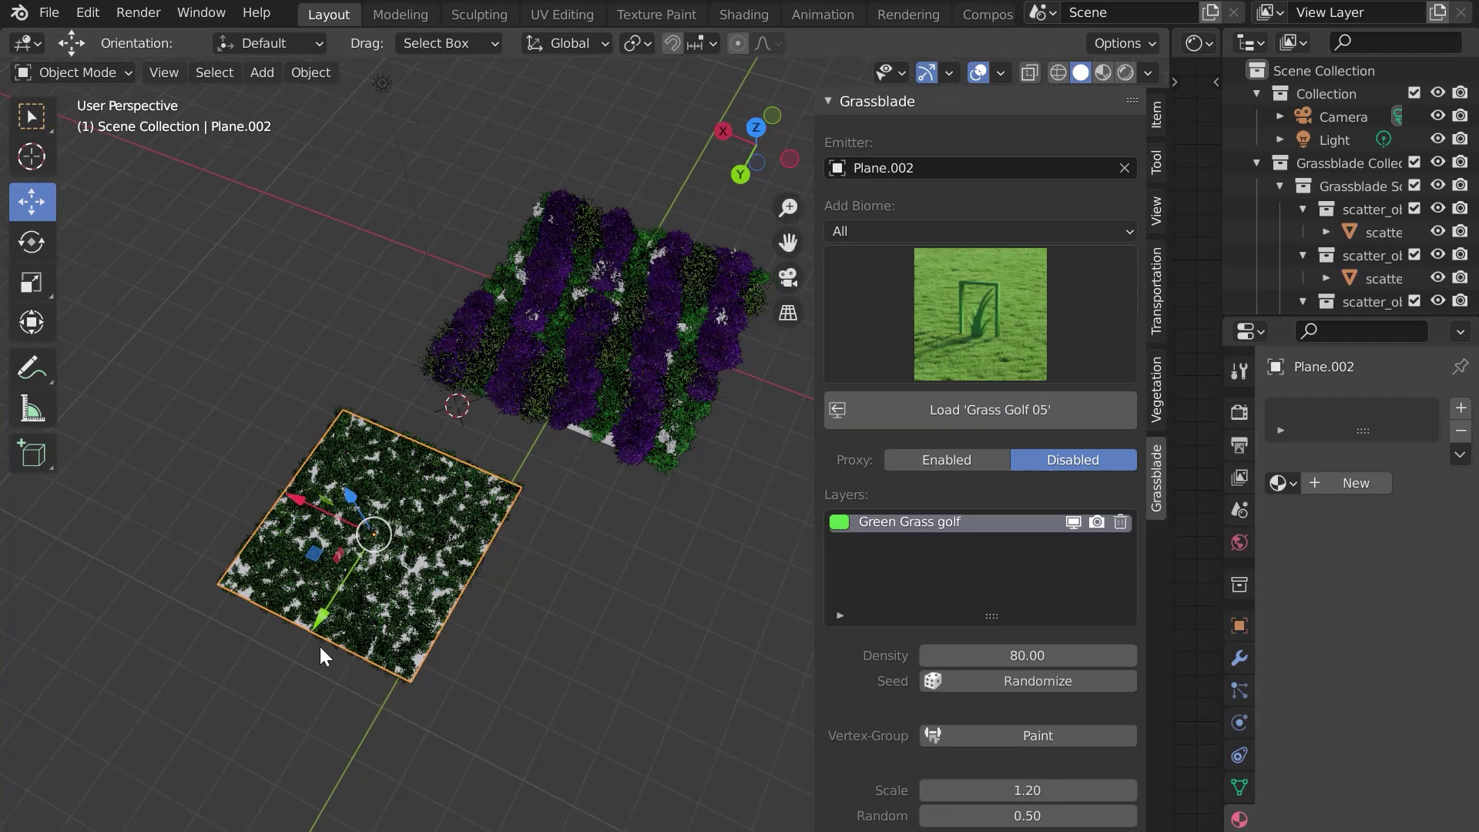
# Select the plane with the lavender field and make it the Grassblade emitter again.
pyautogui.moveTo(320, 646); pyautogui.dragTo(354, 600, button='middle')
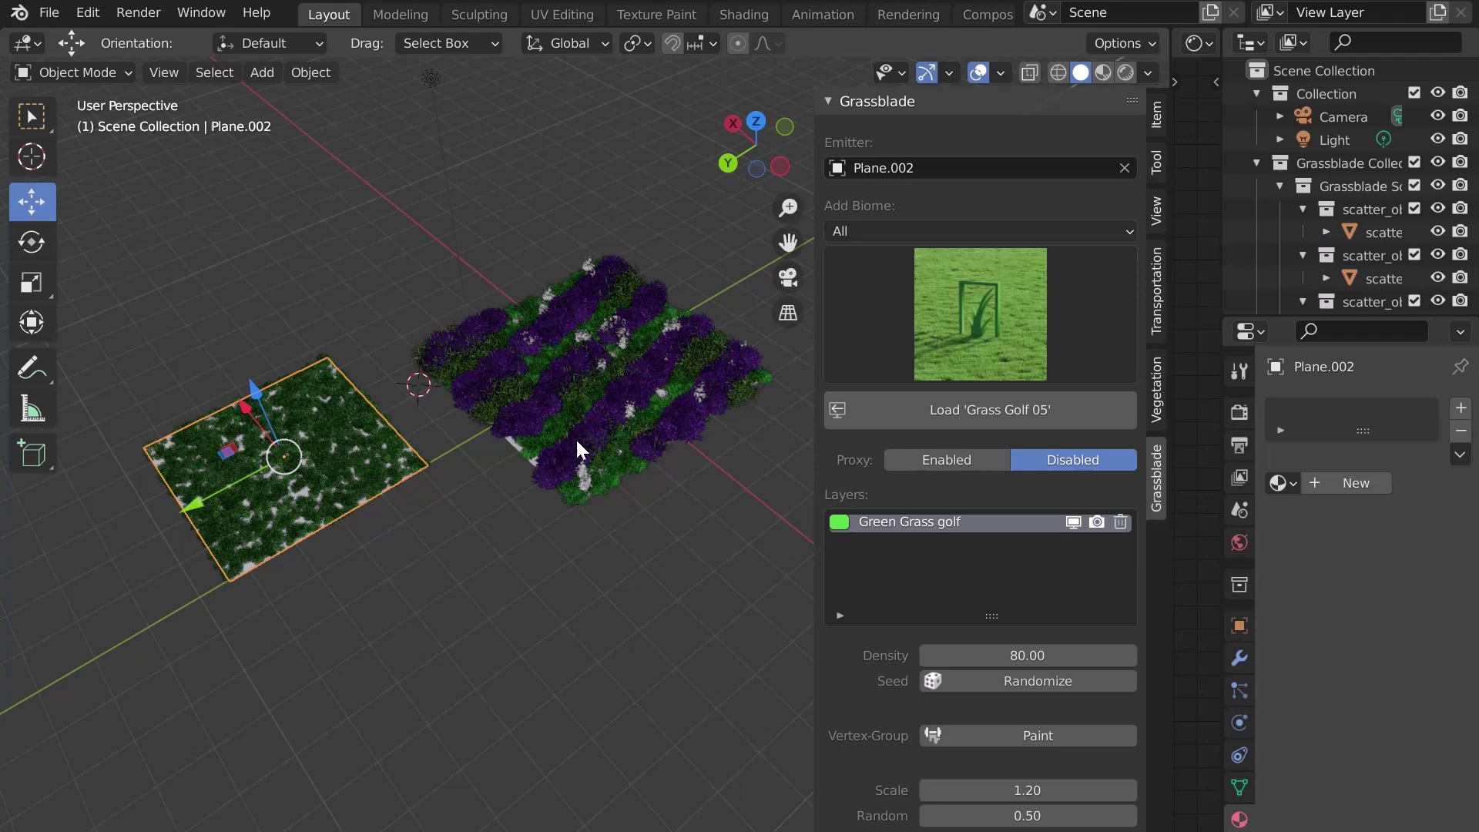
pyautogui.click(582, 409)
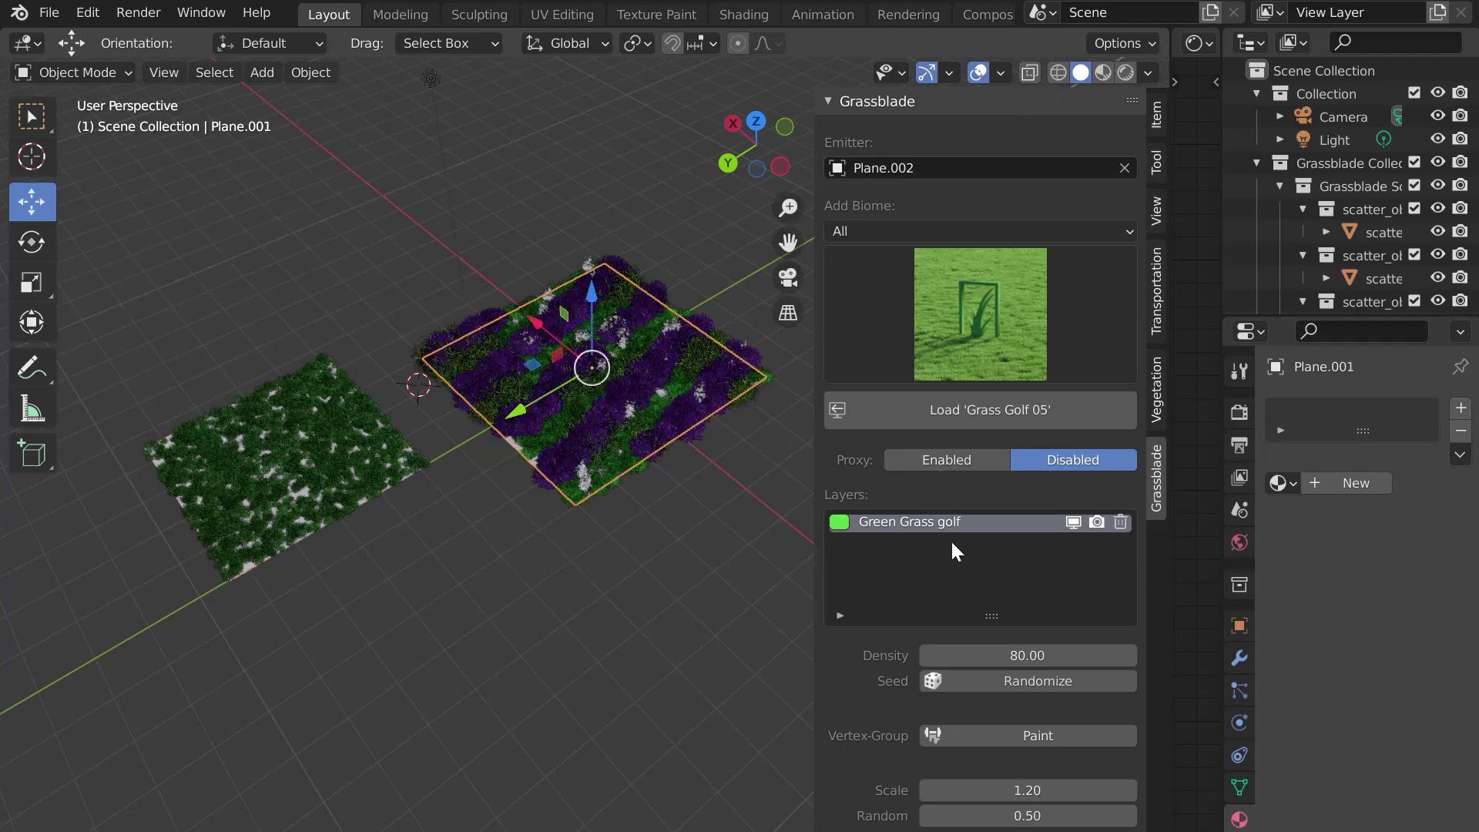
pyautogui.moveTo(1025, 656)
pyautogui.mouseDown()
pyautogui.moveTo(955, 655)
pyautogui.moveTo(1024, 655)
pyautogui.mouseUp()
pyautogui.click(1124, 168)
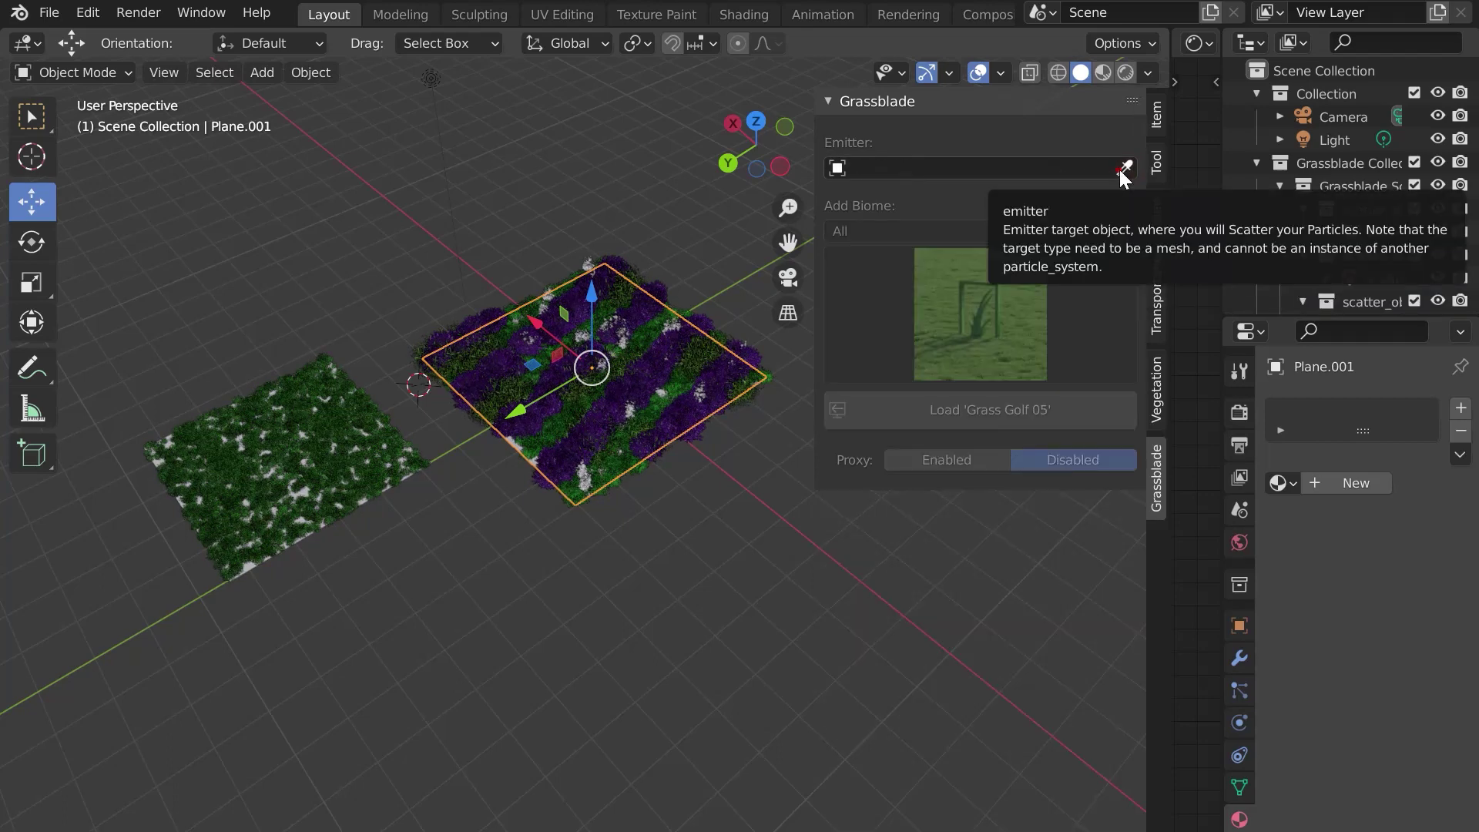
pyautogui.click(1123, 169)
pyautogui.click(624, 323)
# Select the White Flower layer and increase its density.
pyautogui.click(900, 524)
pyautogui.scroll(3, 603, 485)
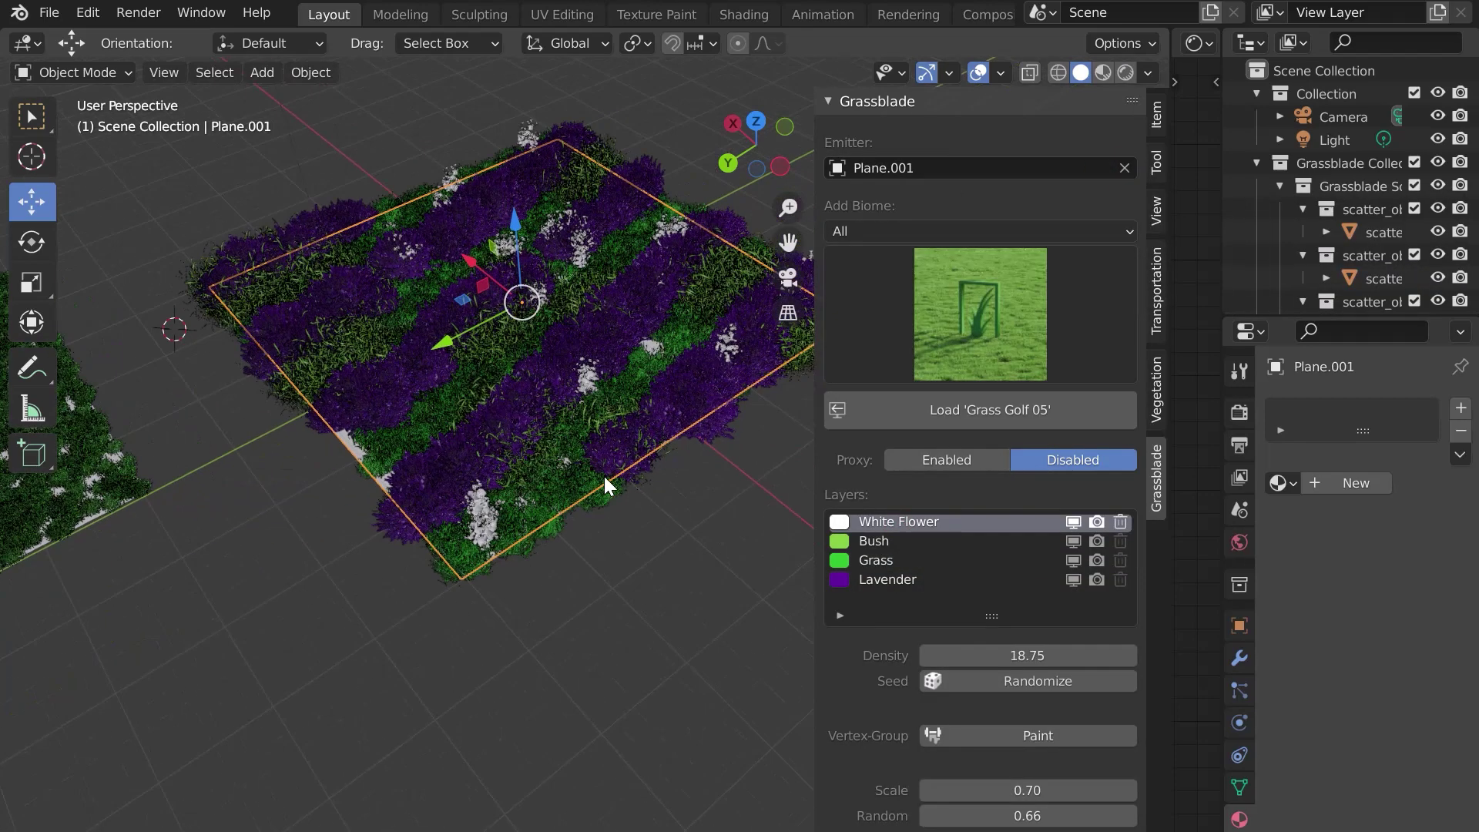
pyautogui.moveTo(994, 655); pyautogui.dragTo(1109, 655)
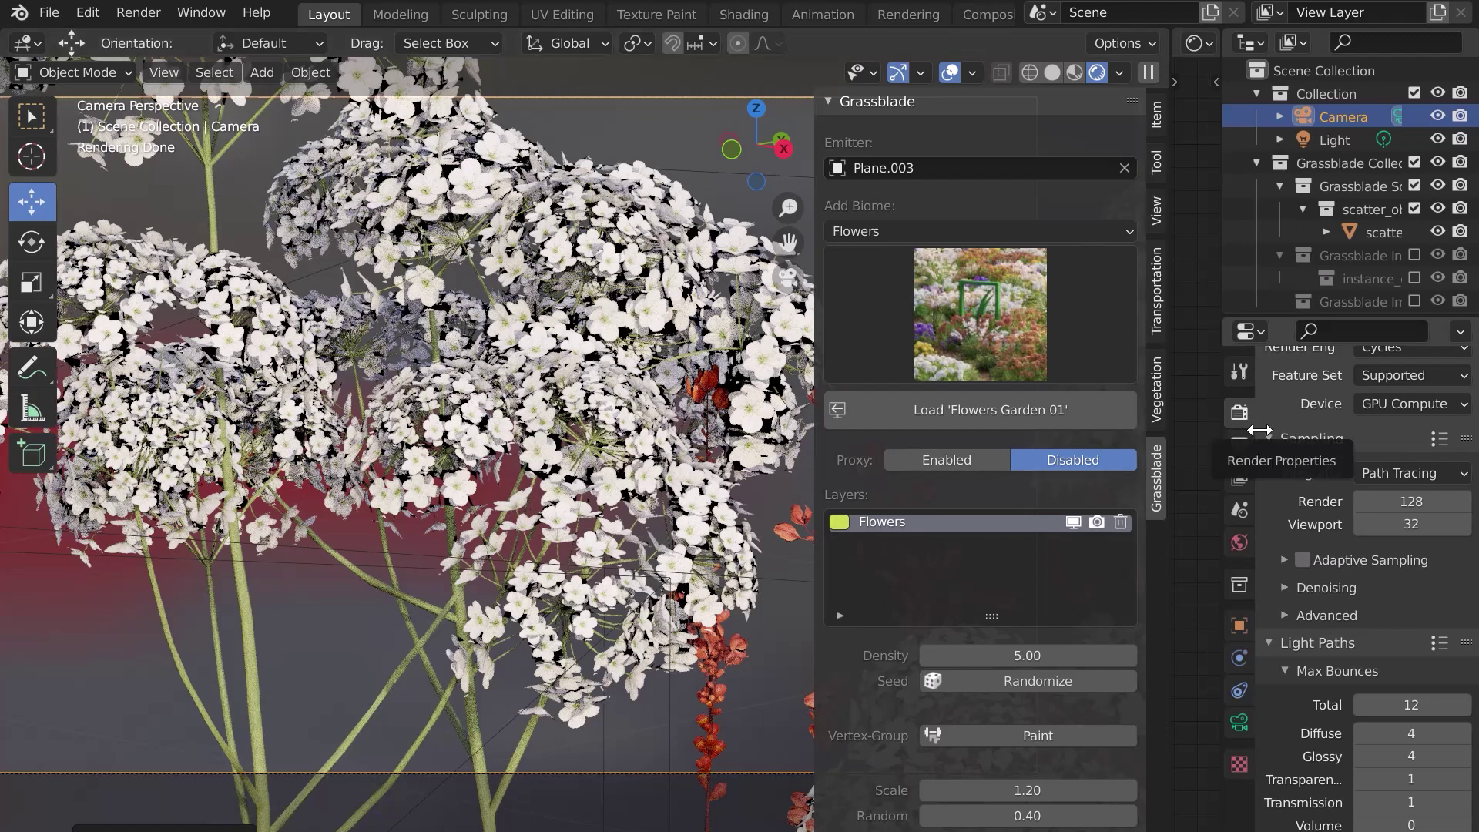
# Widen the Properties editor and set the Cycles maximum Transparency bounces to 10.
pyautogui.moveTo(1222, 770); pyautogui.dragTo(1197, 770)
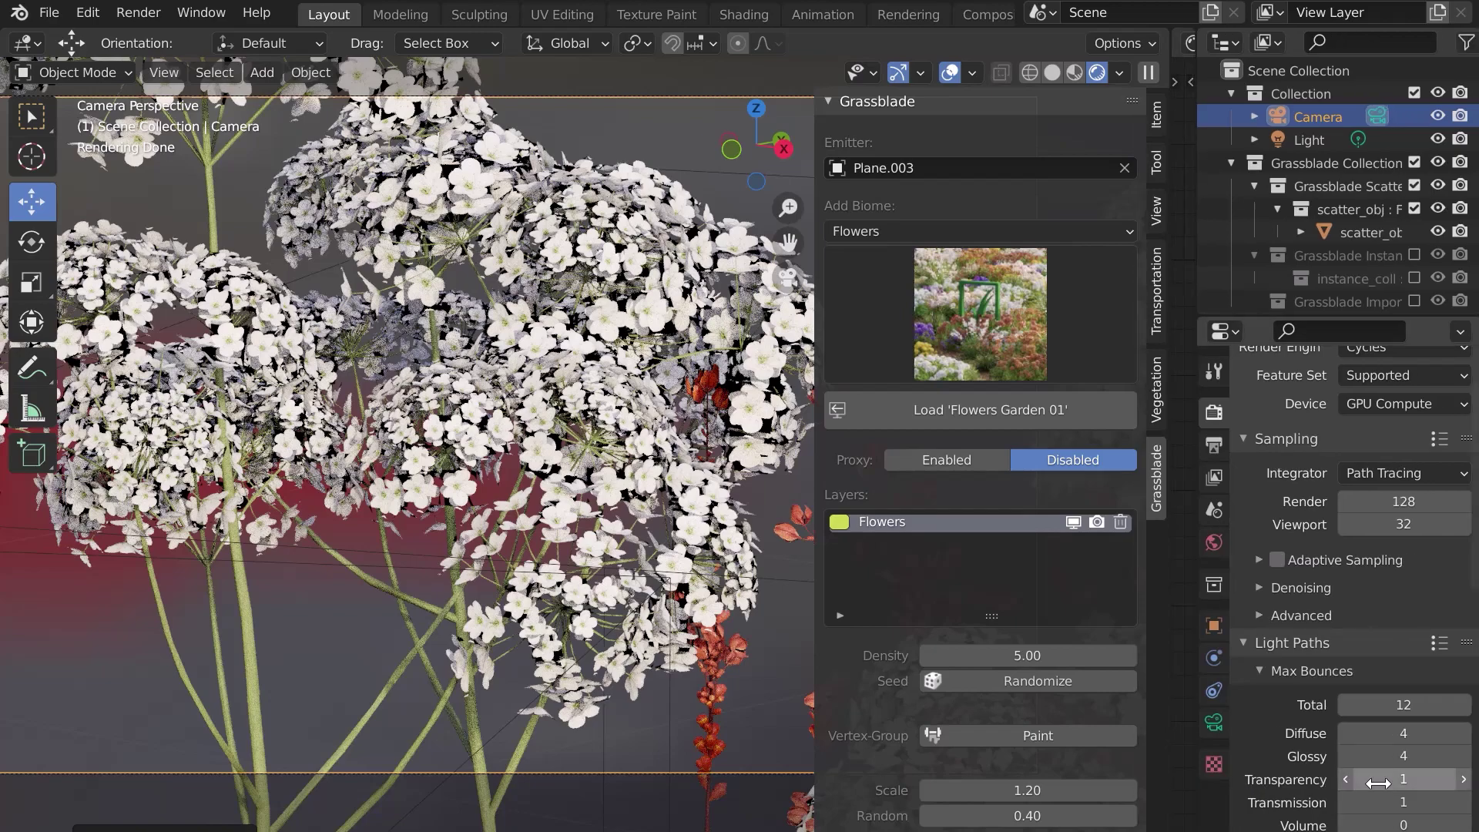
pyautogui.click(1403, 778)
pyautogui.write('10')
pyautogui.press('Return')
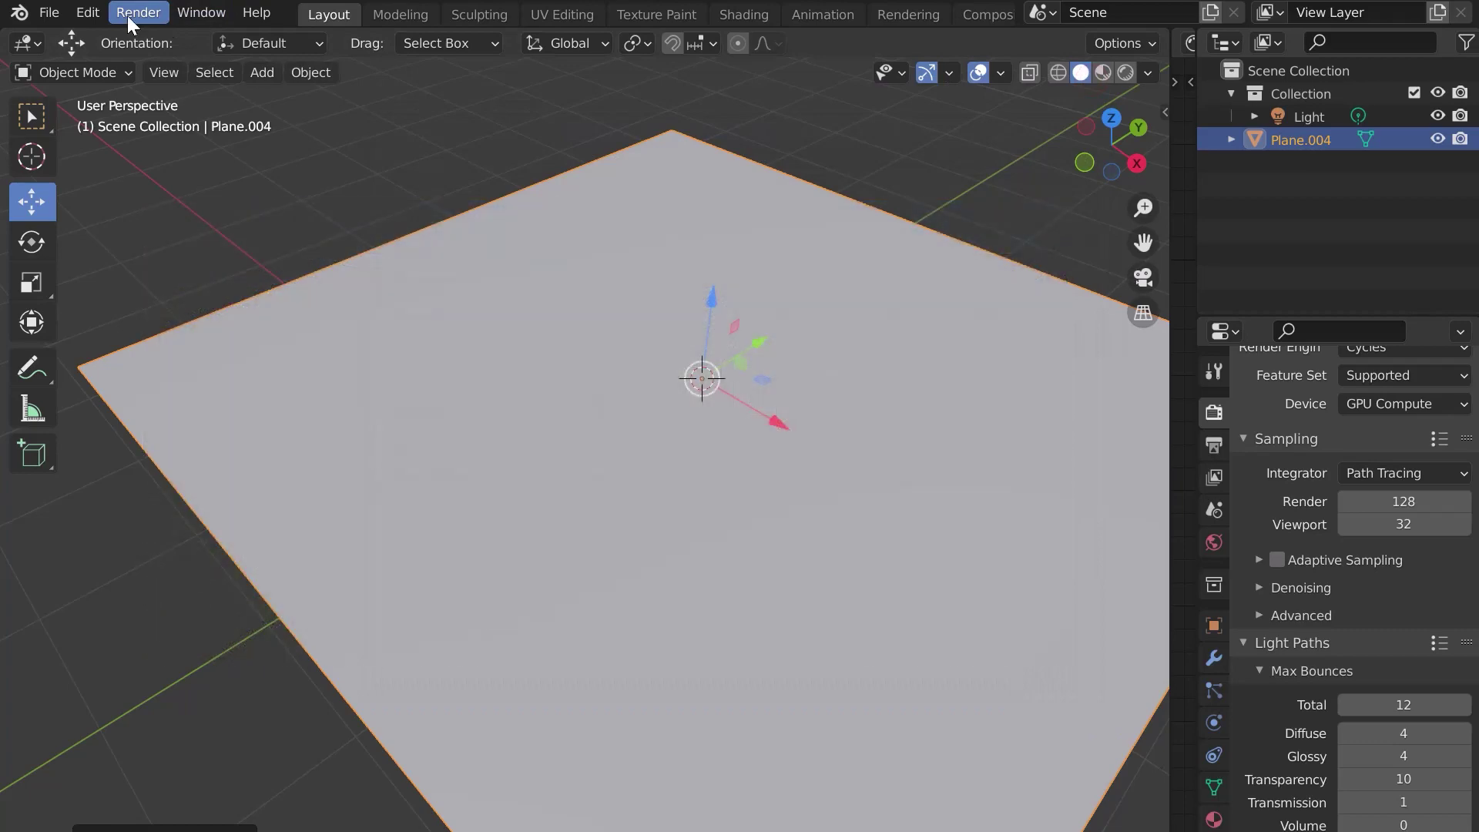
# Open the Scatter5 add-on's manager from the preferences to examine its Scatter package installation option, and close the preferences.
pyautogui.click(88, 12)
pyautogui.click(119, 338)
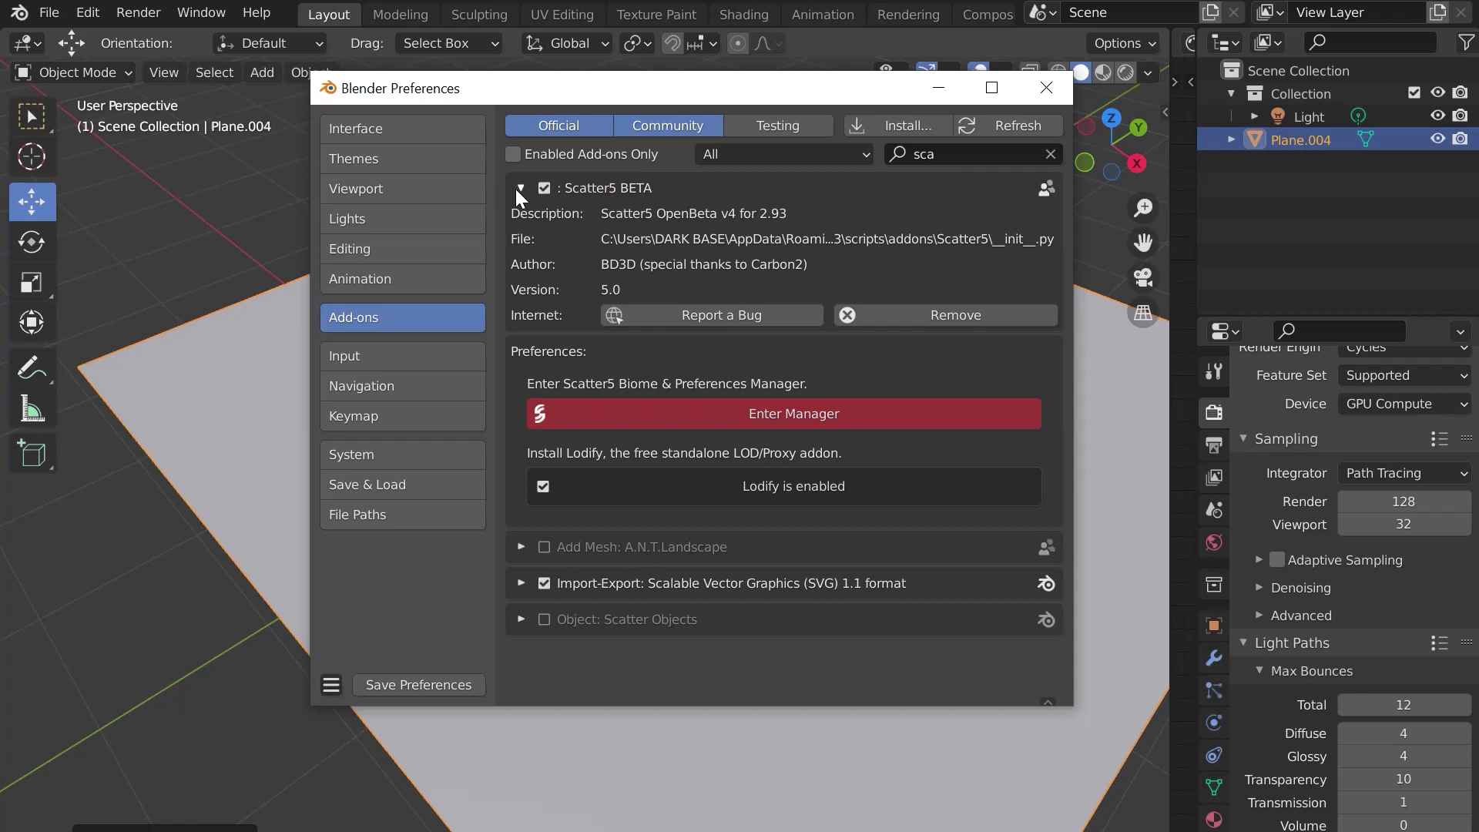
pyautogui.click(783, 414)
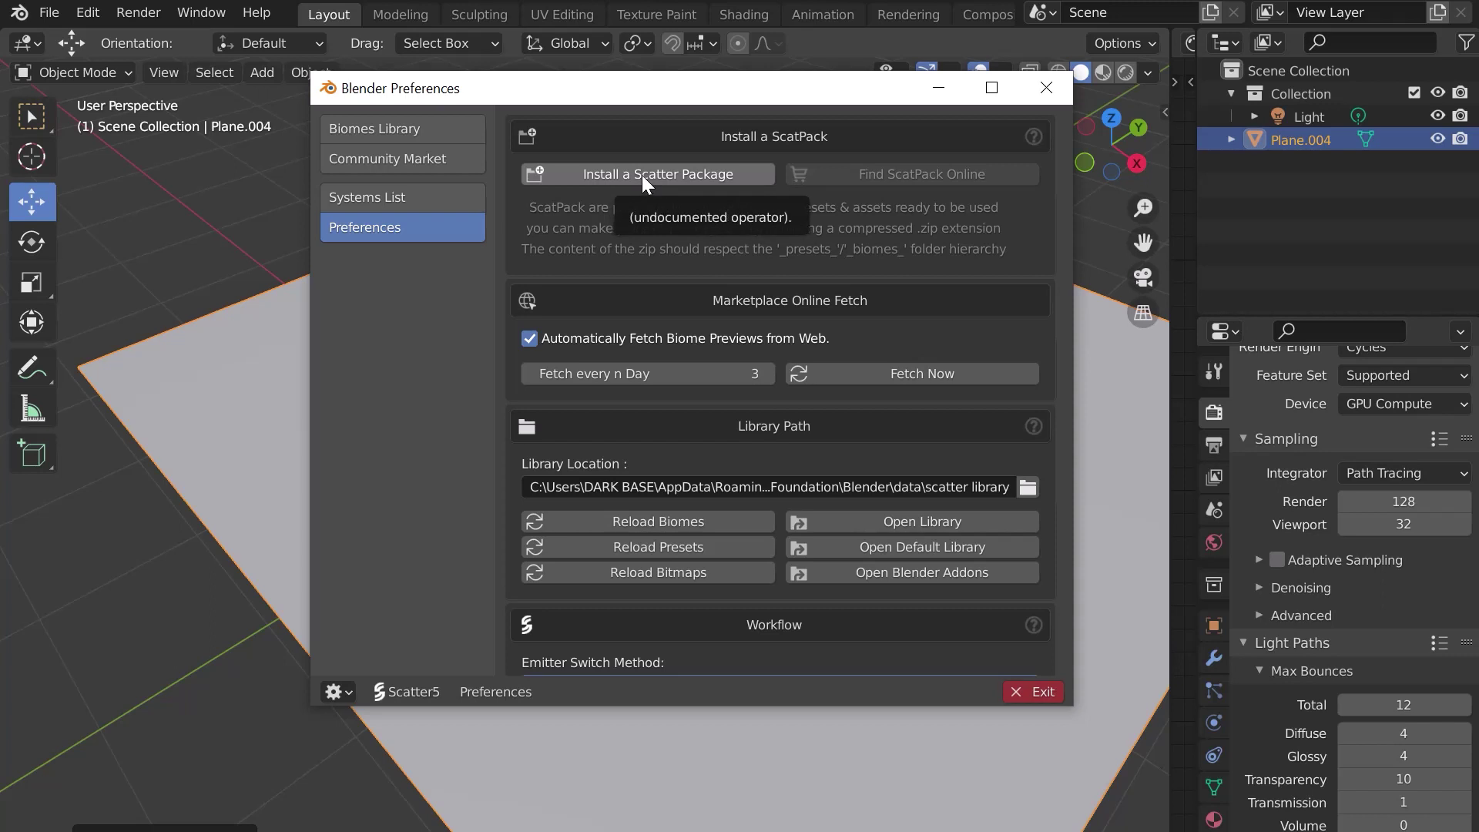
pyautogui.click(1049, 87)
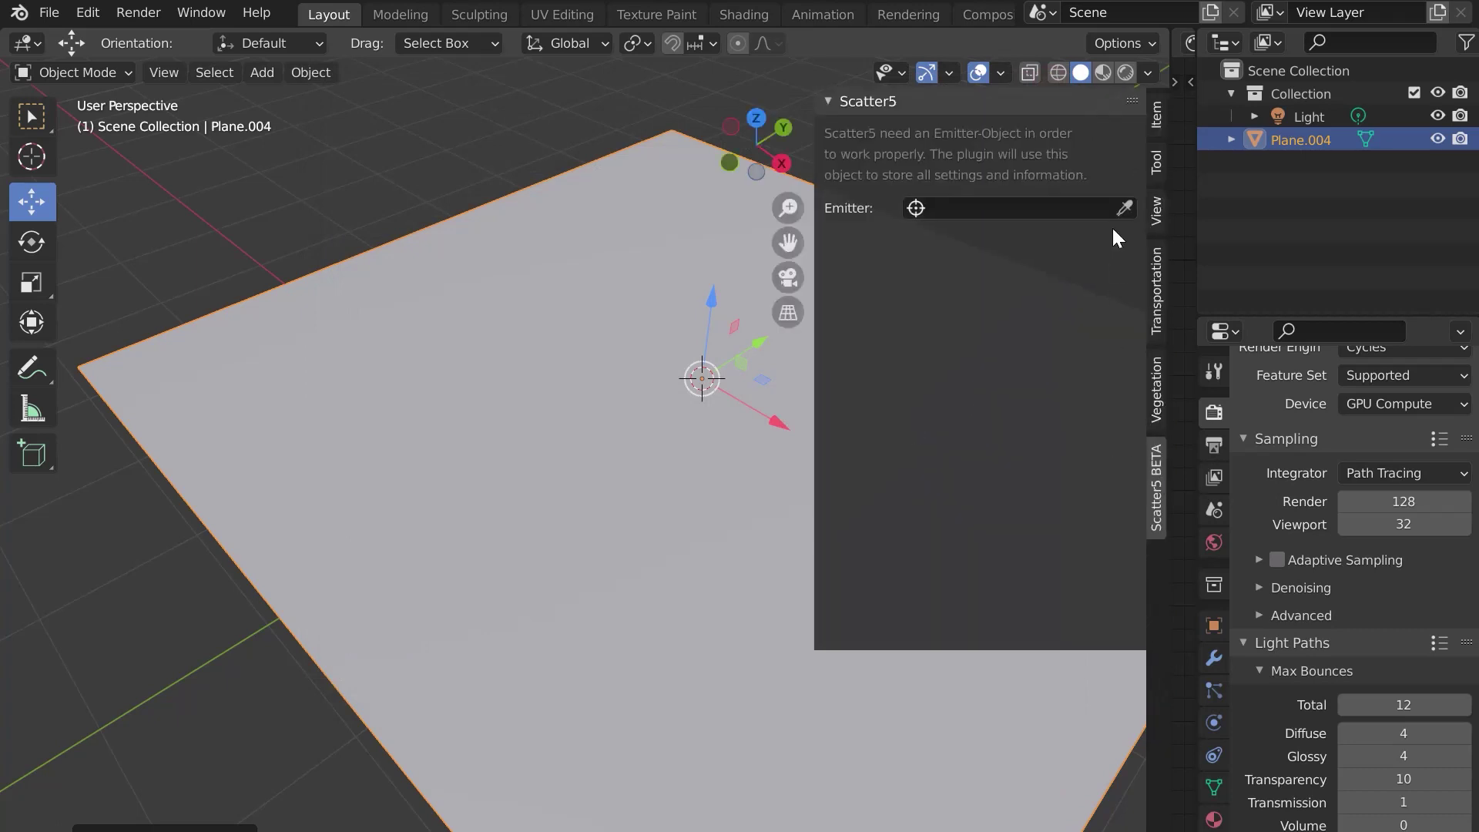
# Set the large plane as the Scatter5 emitter and open the biomes library.
pyautogui.click(1125, 208)
pyautogui.click(620, 254)
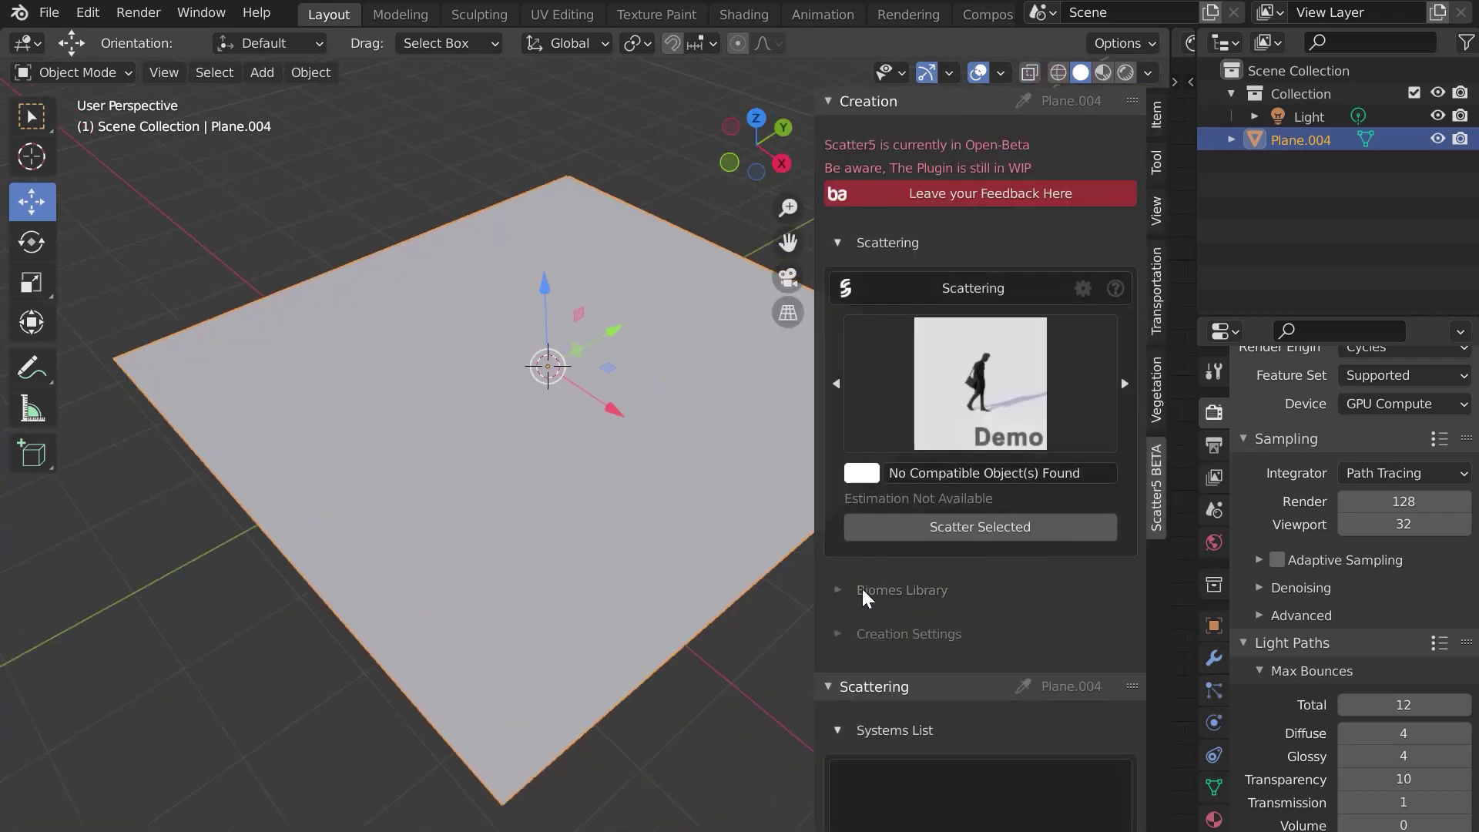
pyautogui.click(864, 593)
pyautogui.click(911, 676)
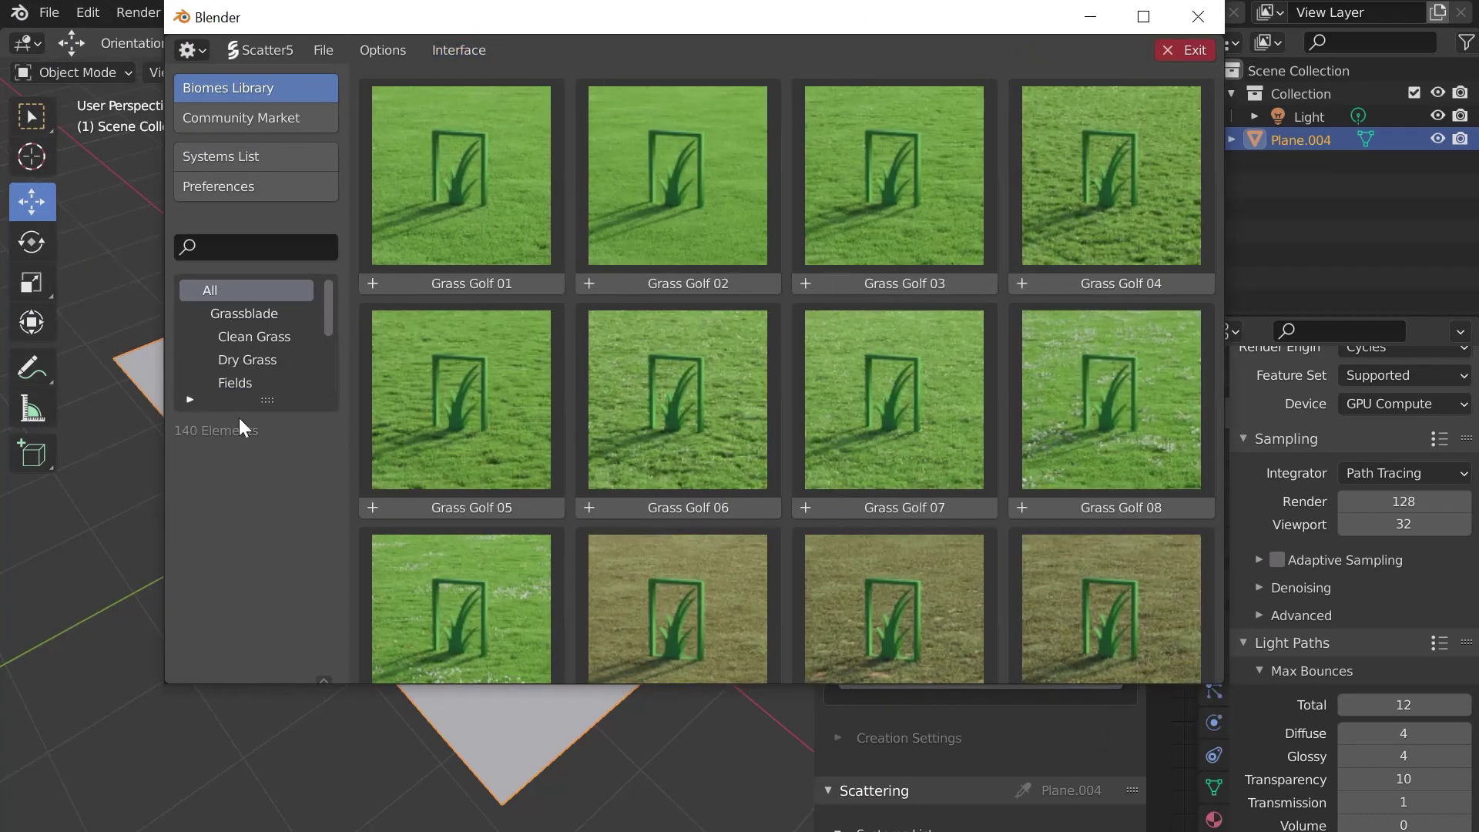
# Filter the library to the Grassblade biomes, scatter 'Grass Stripes 04' on the plane and close the library.
pyautogui.moveTo(254, 400); pyautogui.dragTo(221, 588)
pyautogui.click(248, 312)
pyautogui.scroll(-4, 707, 317)
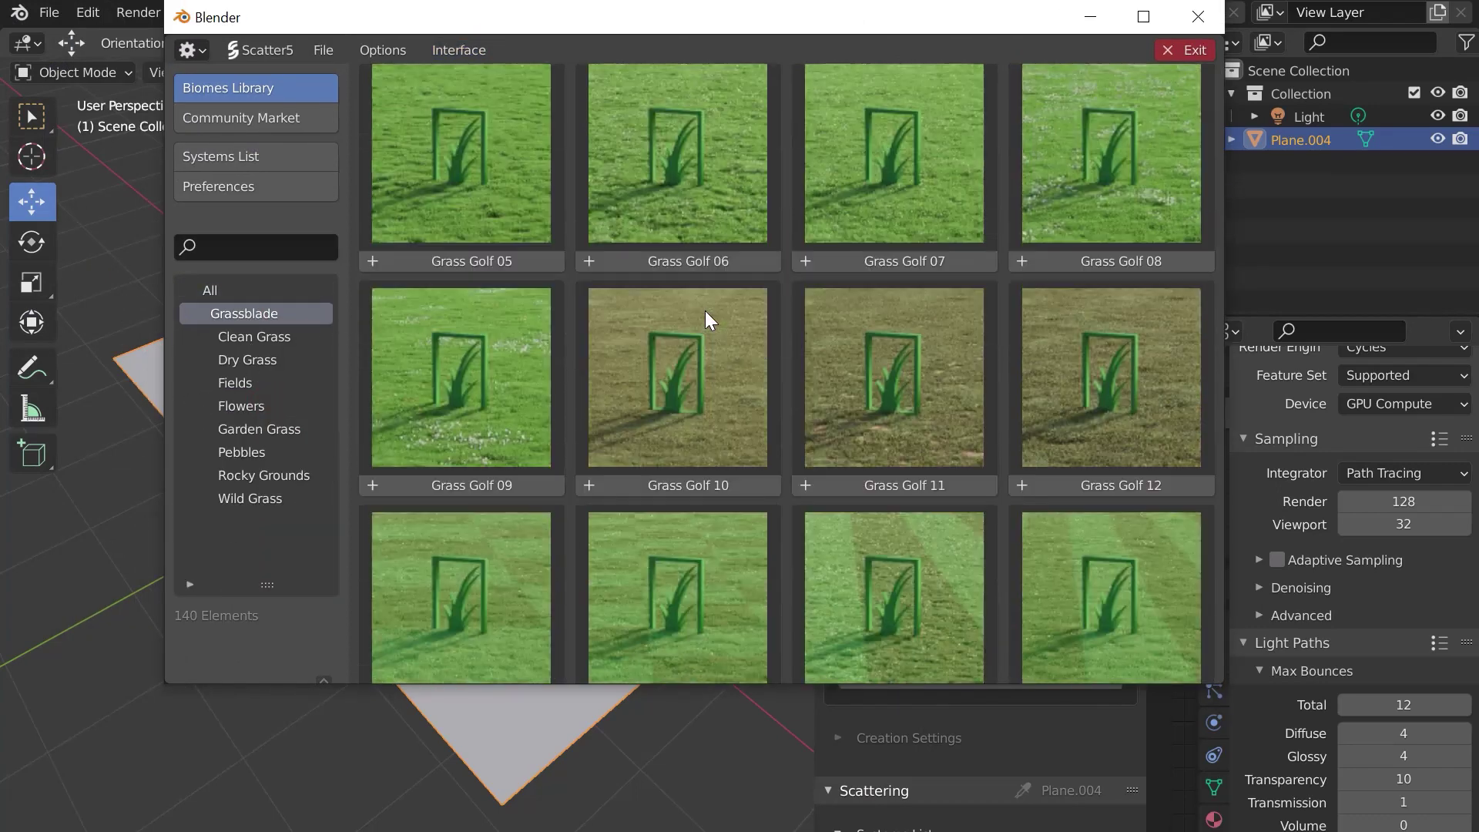
pyautogui.scroll(-5, 706, 311)
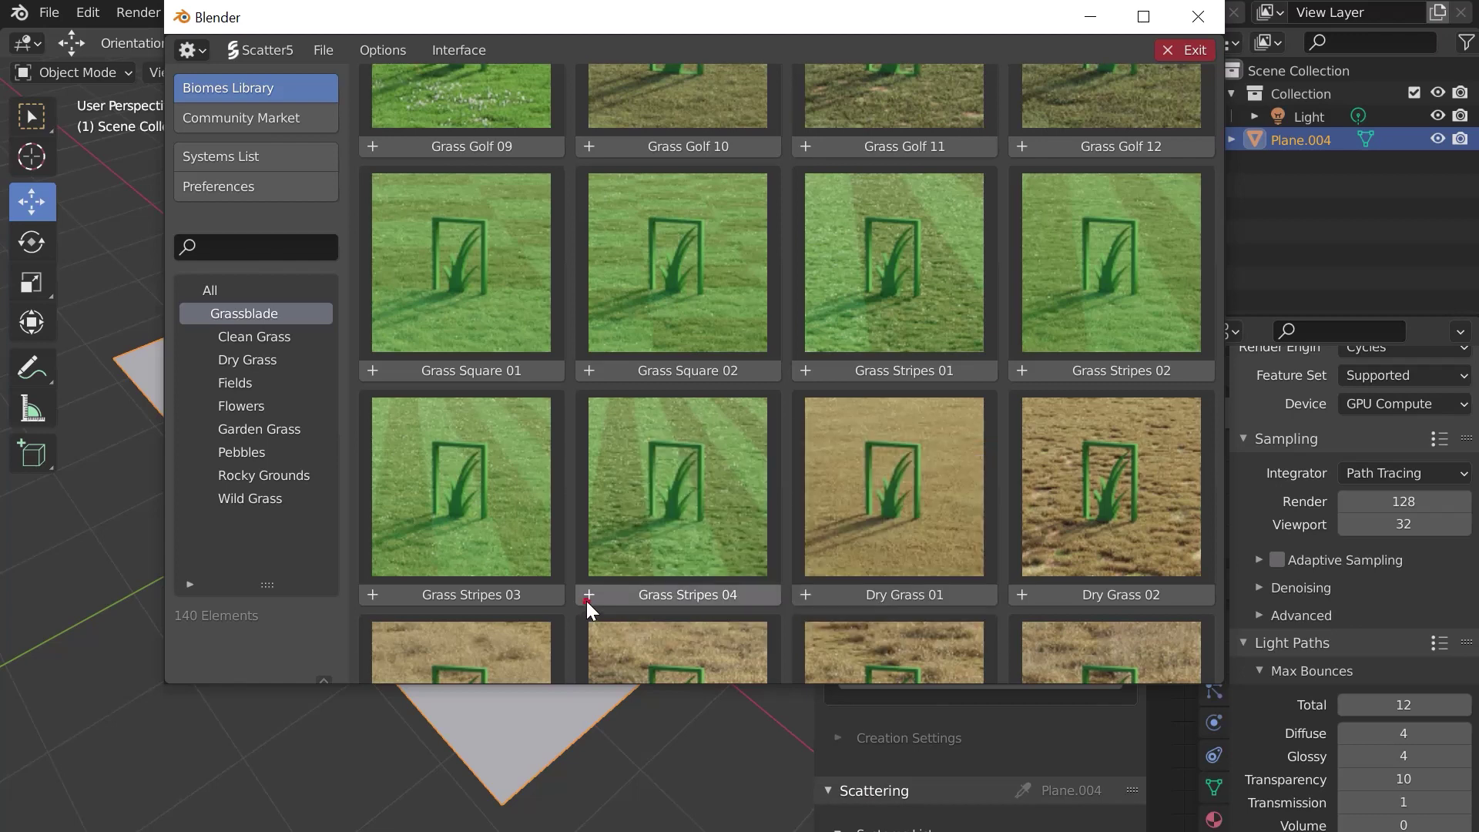
pyautogui.click(588, 597)
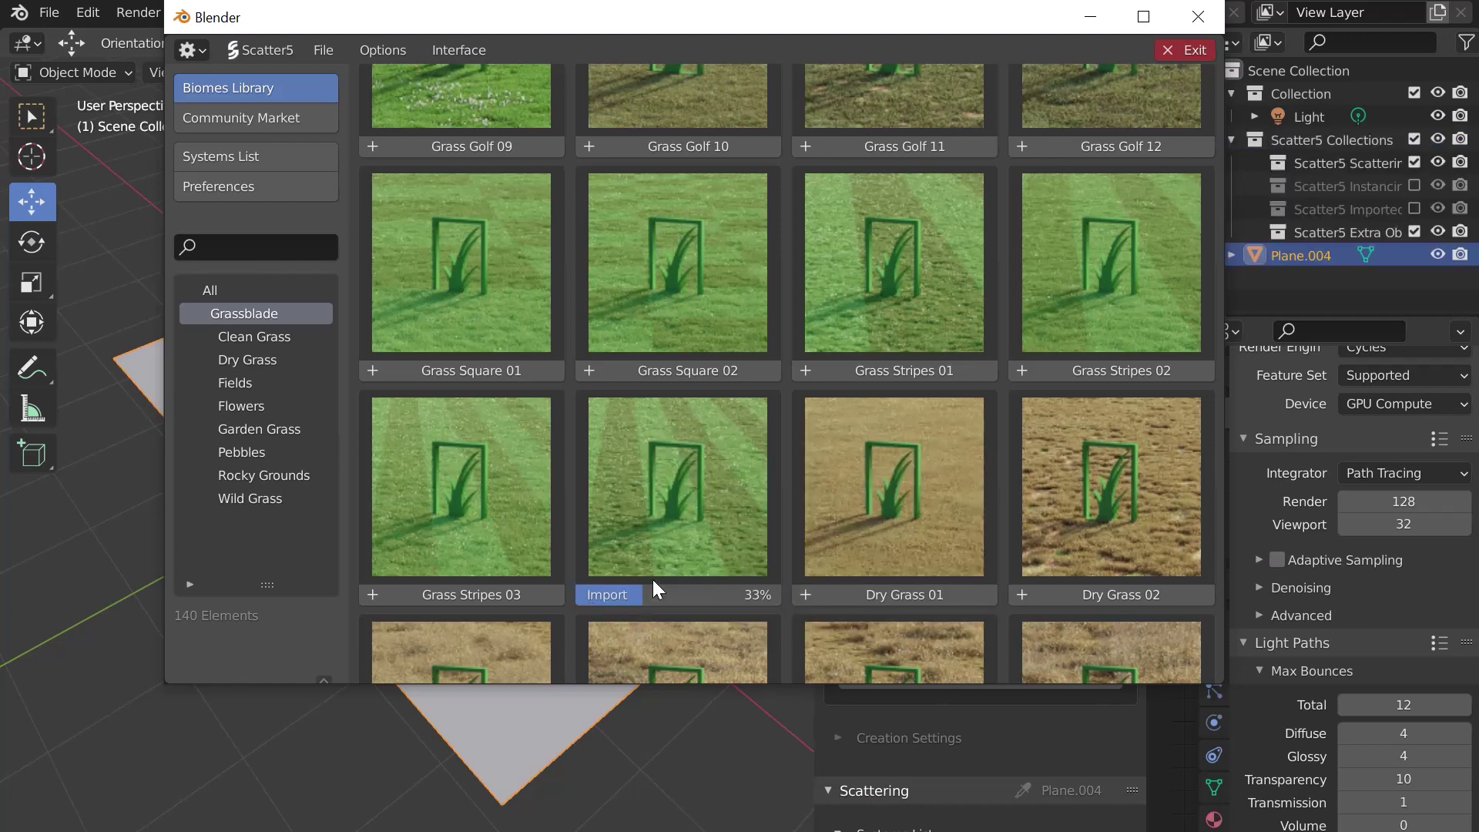
pyautogui.click(1196, 17)
# Expand the Distribution settings of the scattered grass system and set its density to 100.38 particles/m².
pyautogui.scroll(-15, 1062, 454)
pyautogui.click(878, 437)
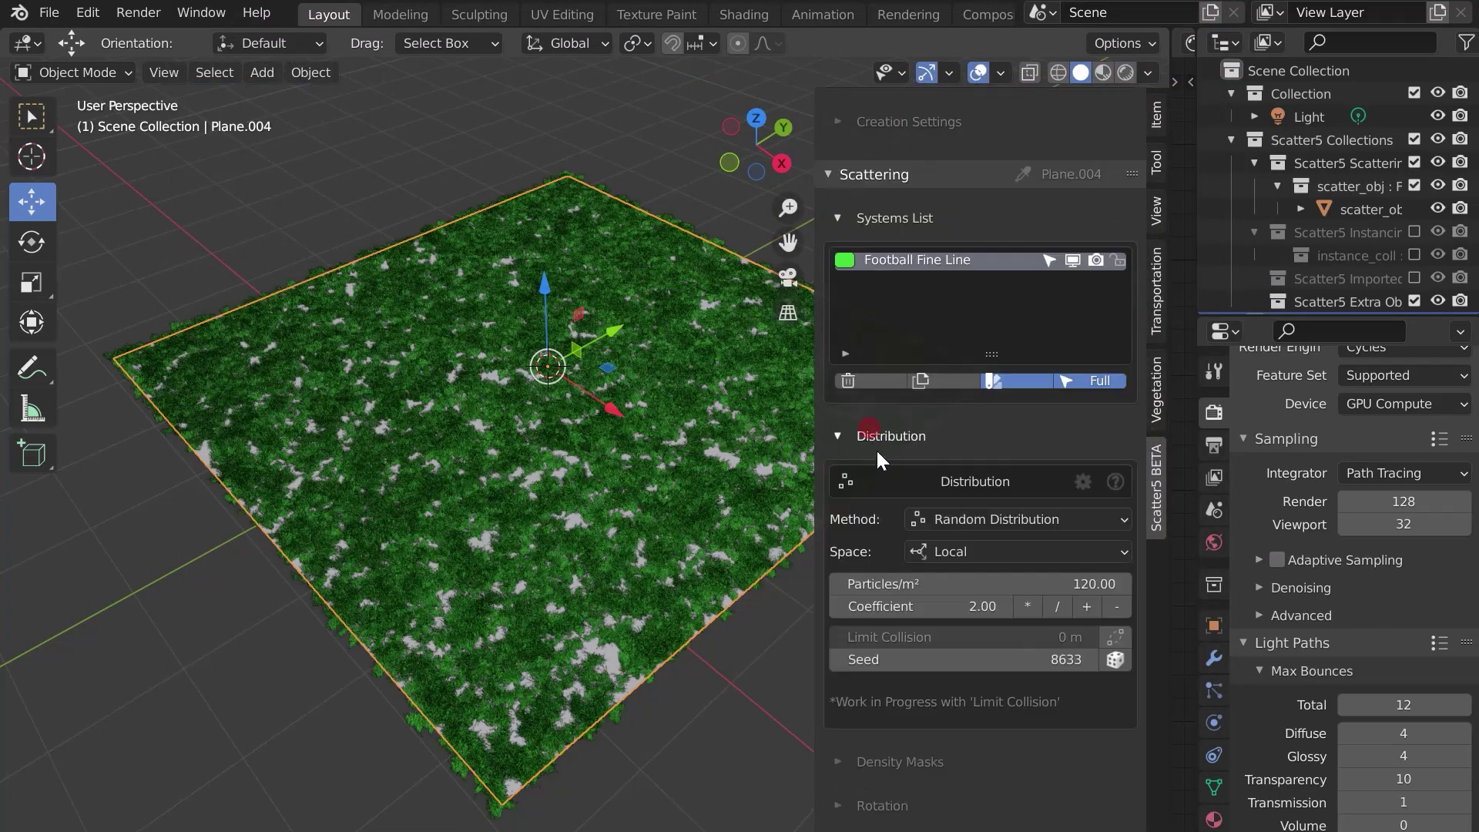
pyautogui.scroll(-5, 853, 620)
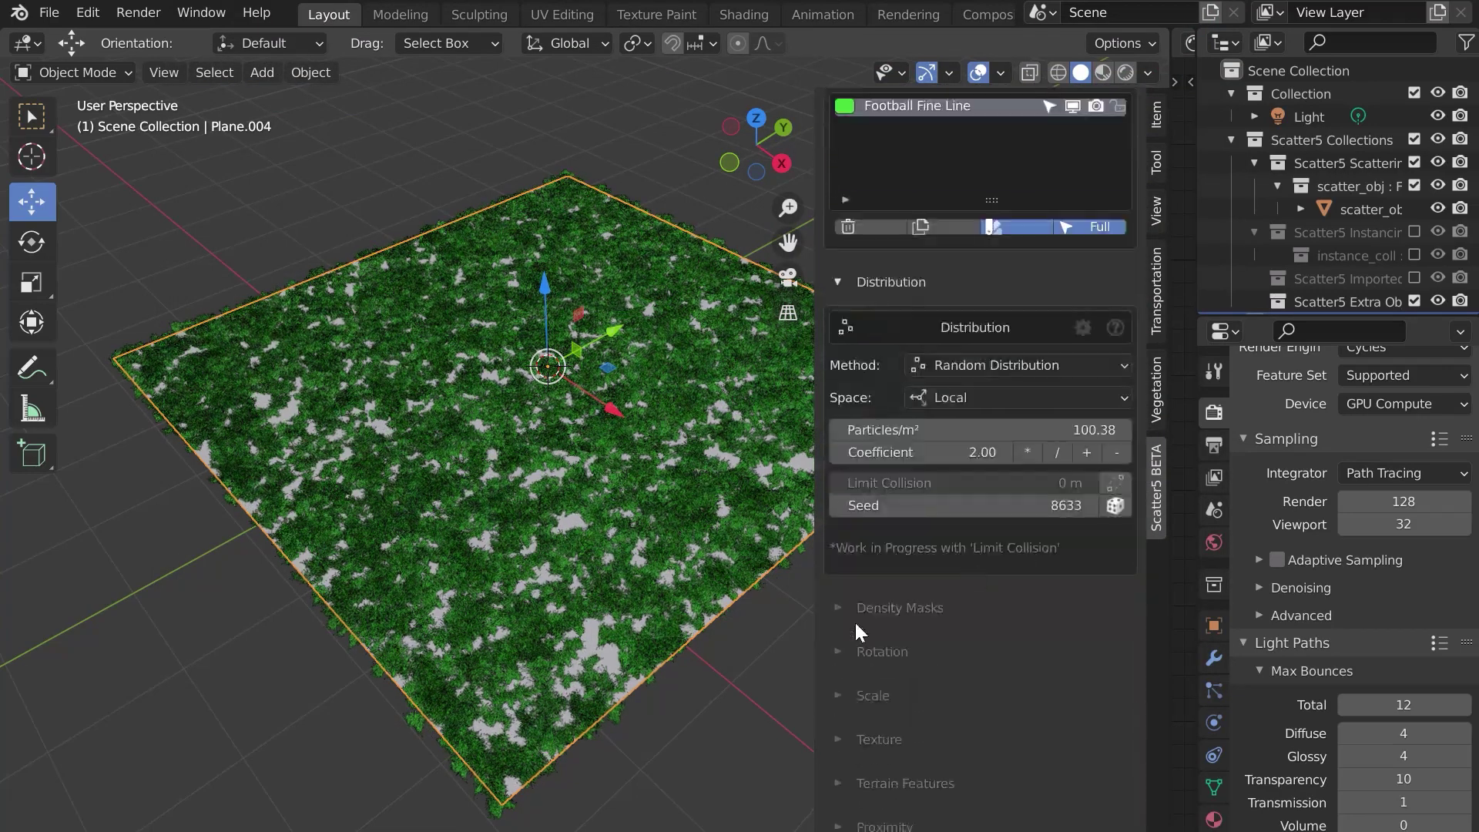
# Expand the grass system's Scale settings and set the default scale factor to 1.48 on X, Y and Z.
pyautogui.click(878, 689)
pyautogui.scroll(-4, 881, 677)
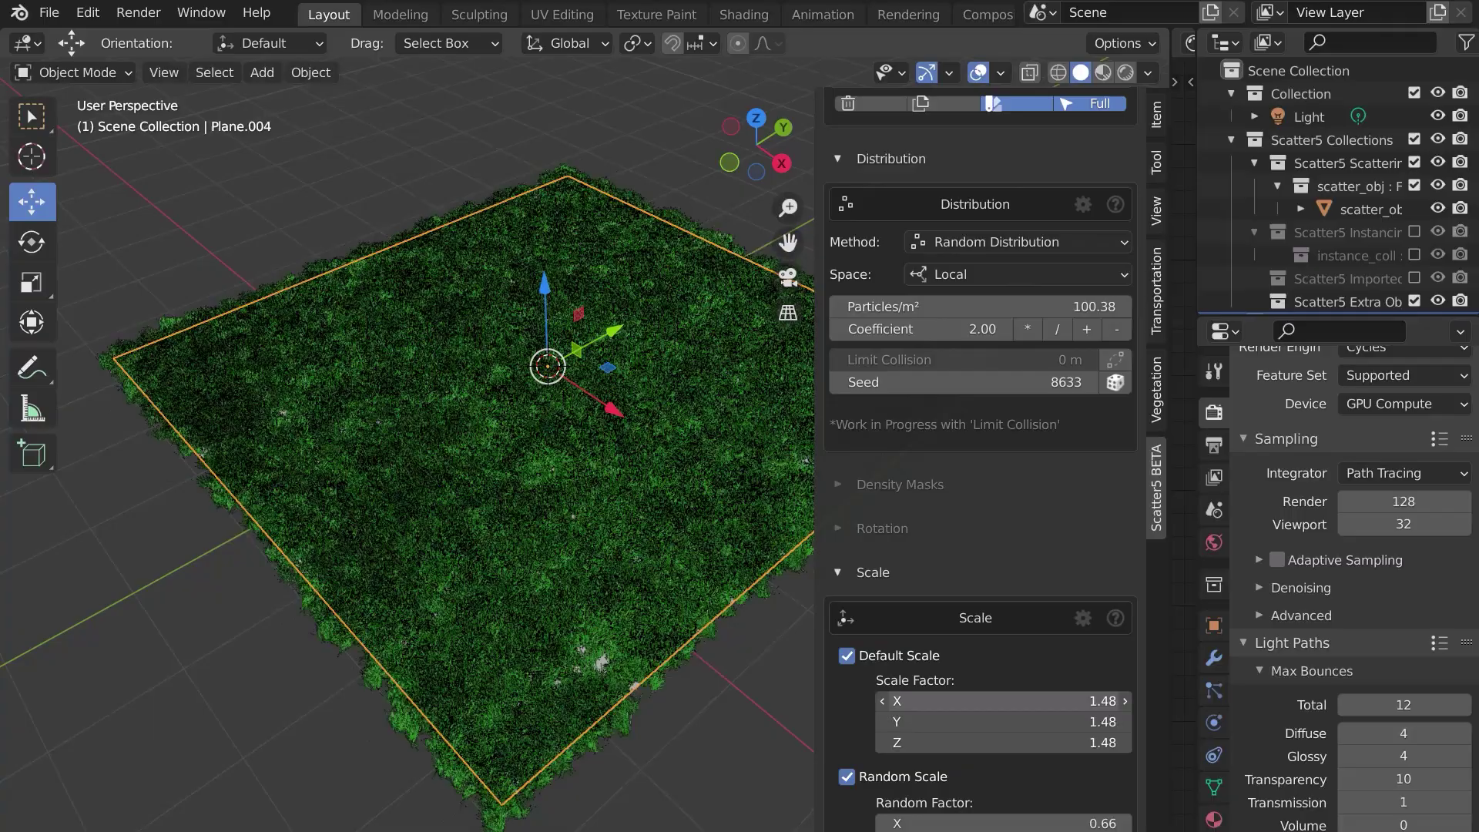